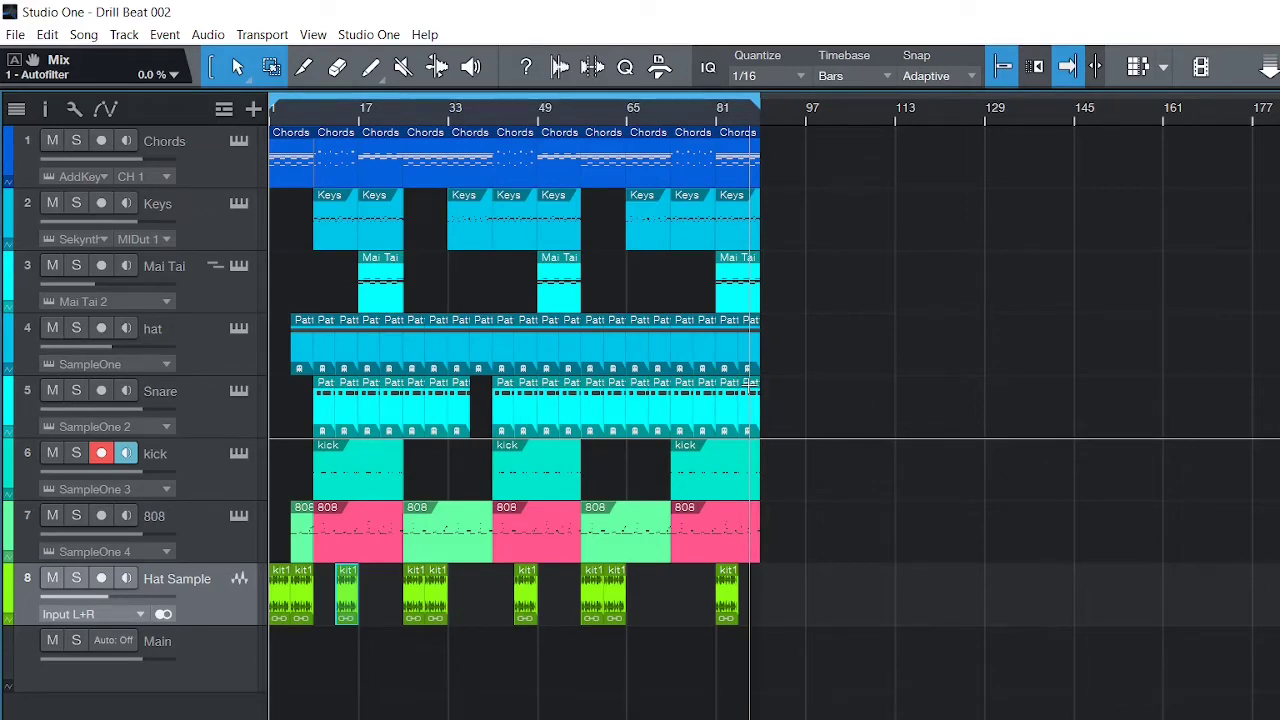
Play the full arrangement from bar 9.
scroll(315, 128, "up", 3)
left_click(319, 112)
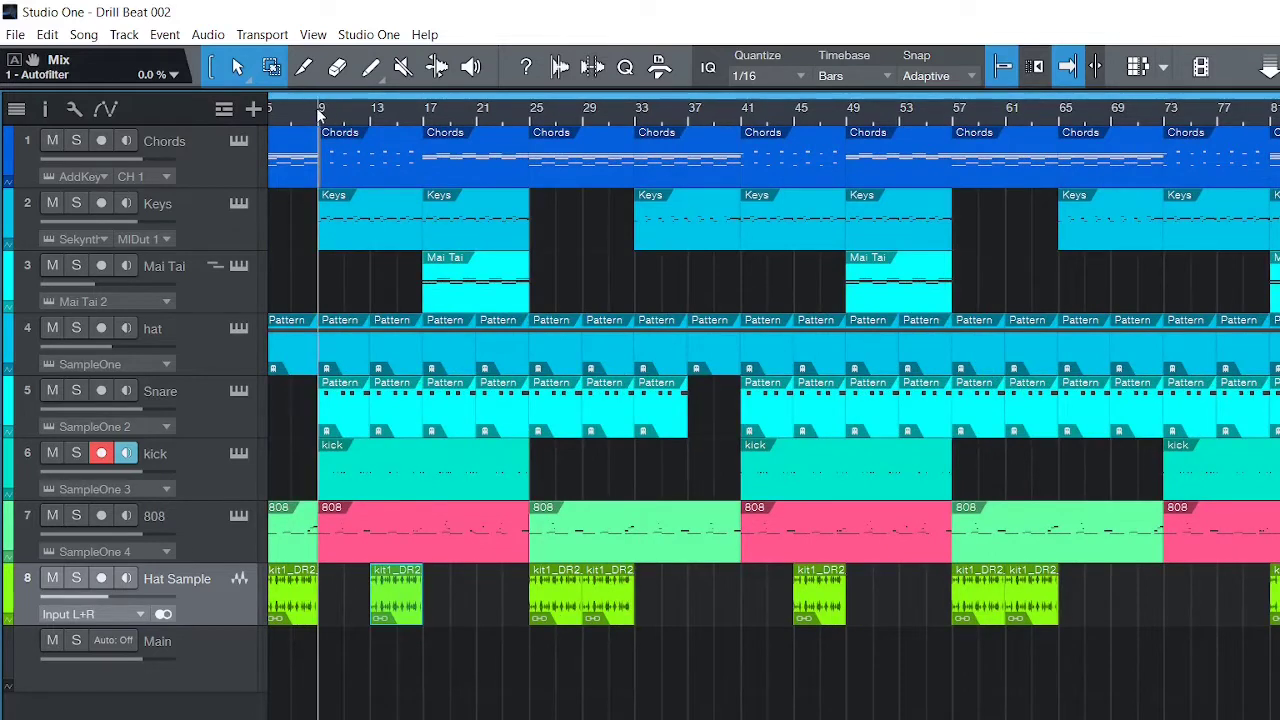
key("space")
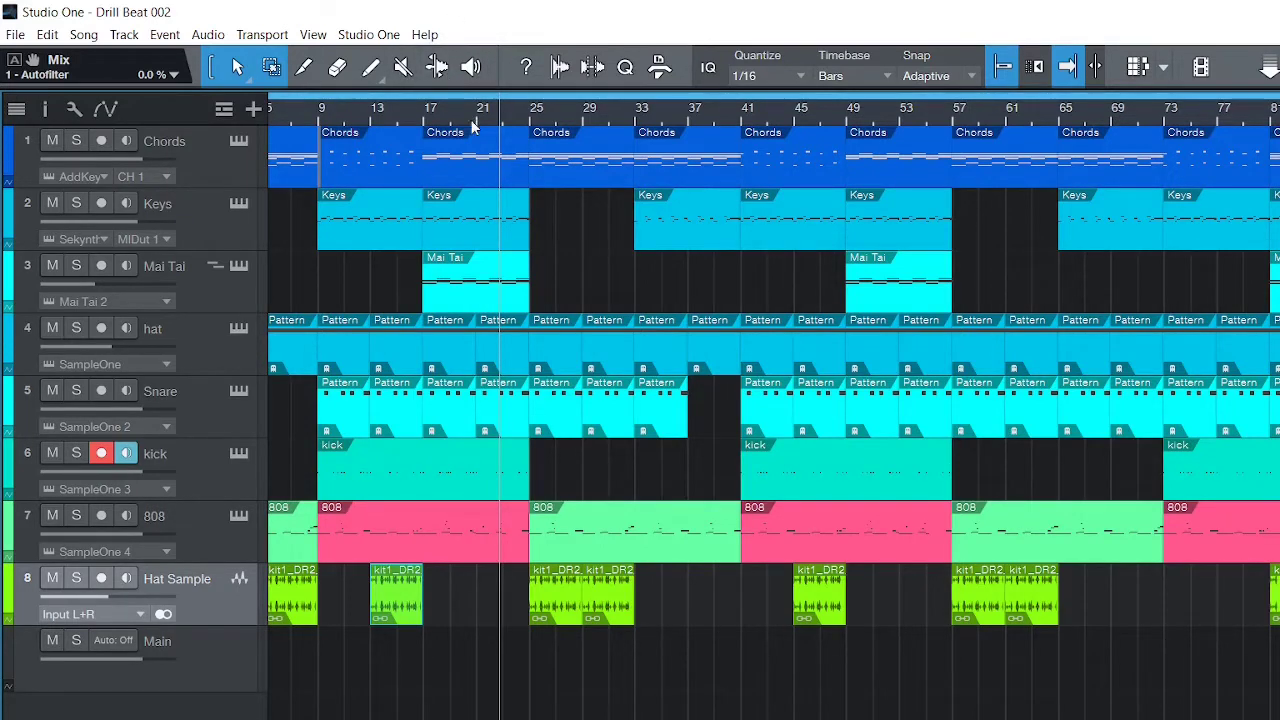
Loop bars 17 to 25 and audition the soloed Chords part there, checking its scale and notes in the note editor.
left_click_drag(430, 100, 536, 104)
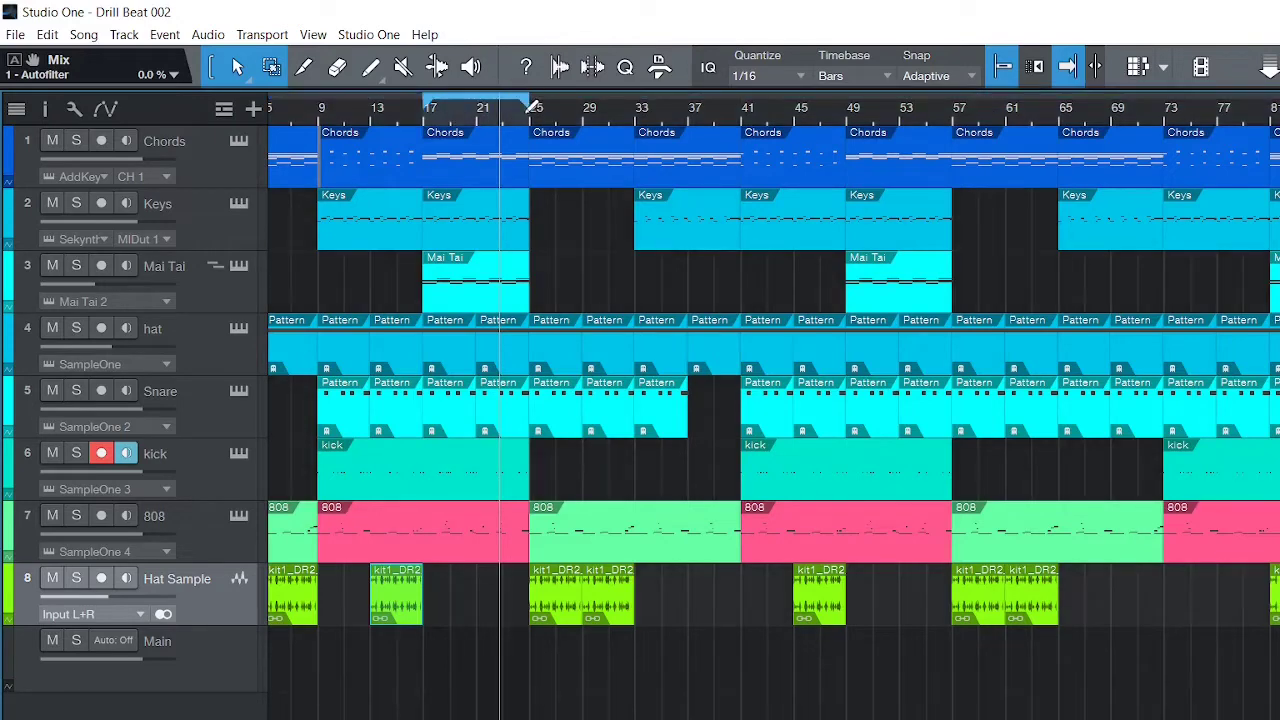
double_click(508, 177)
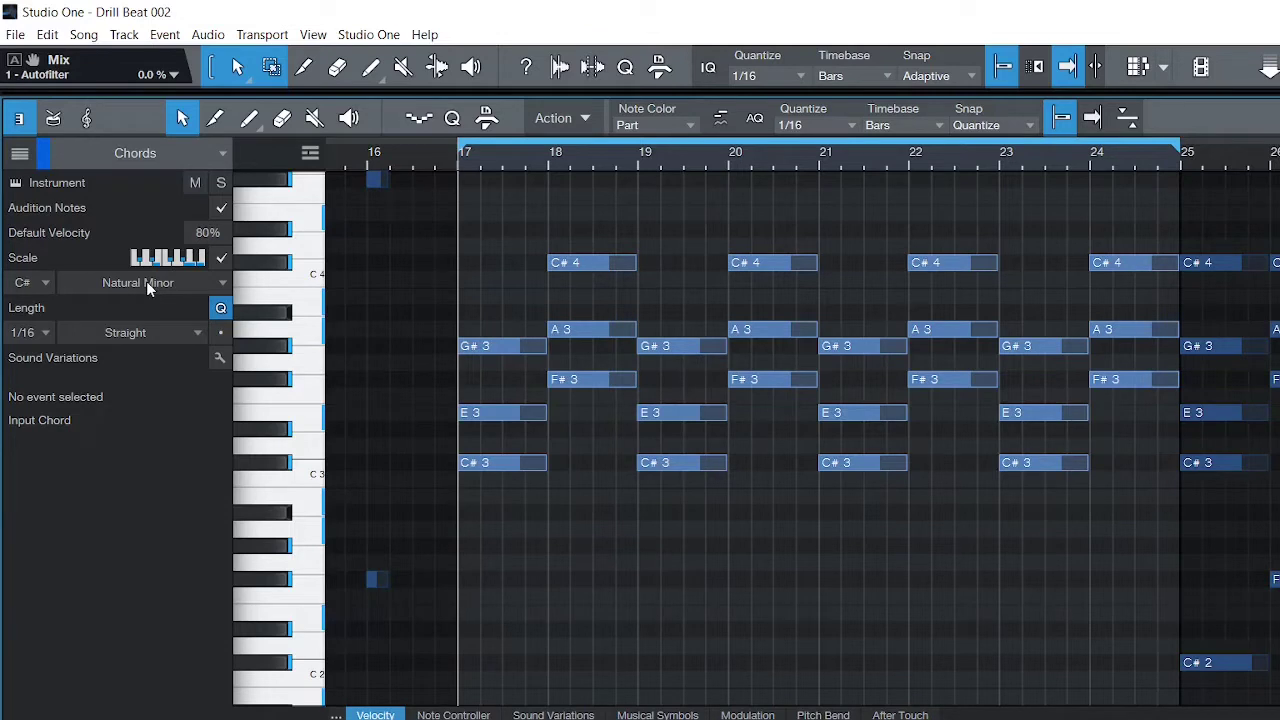
left_click(18, 284)
left_click(18, 285)
mouse_move(502, 468)
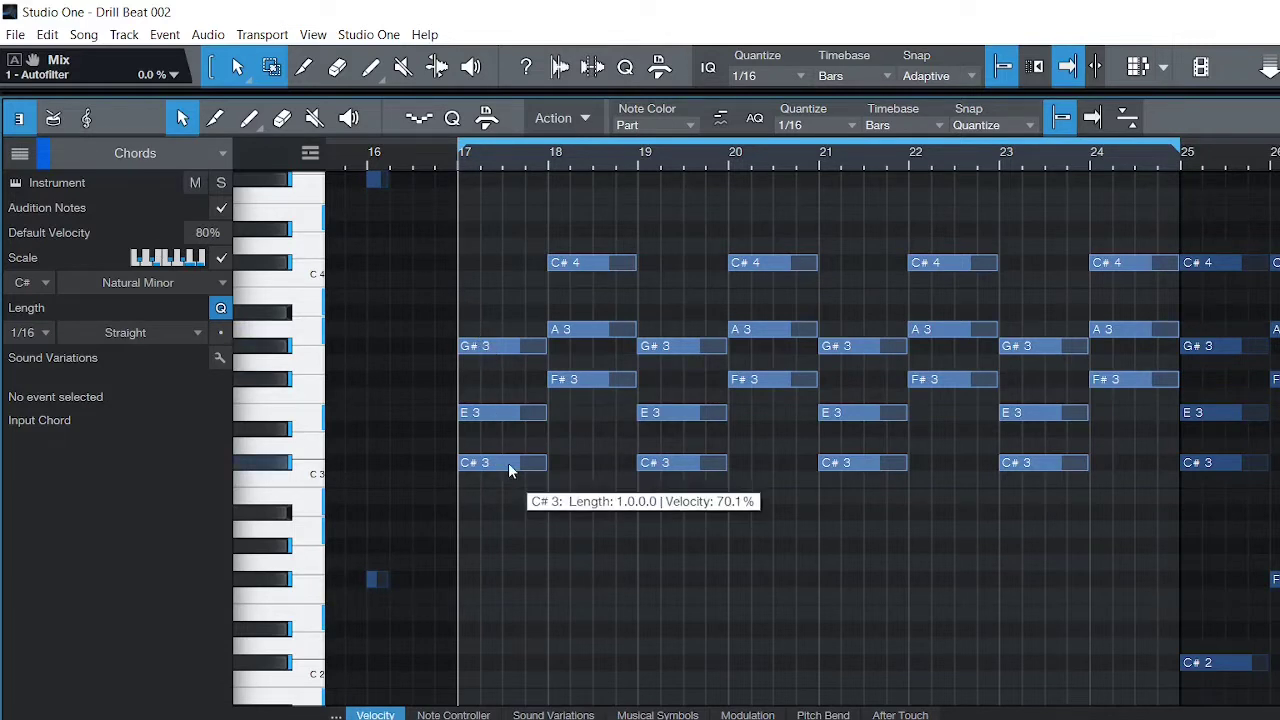
mouse_move(501, 412)
left_mouse_down()
mouse_move(503, 445)
mouse_move(507, 390)
mouse_move(508, 402)
left_mouse_up()
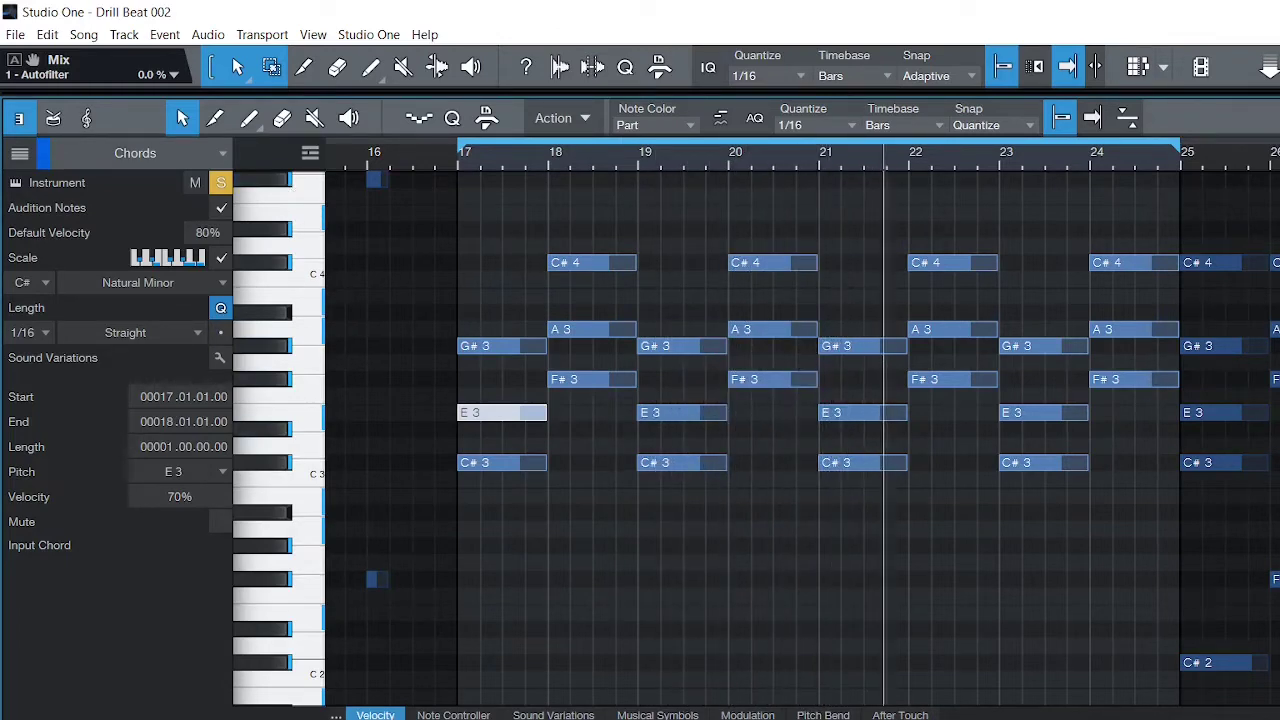
key("F2")
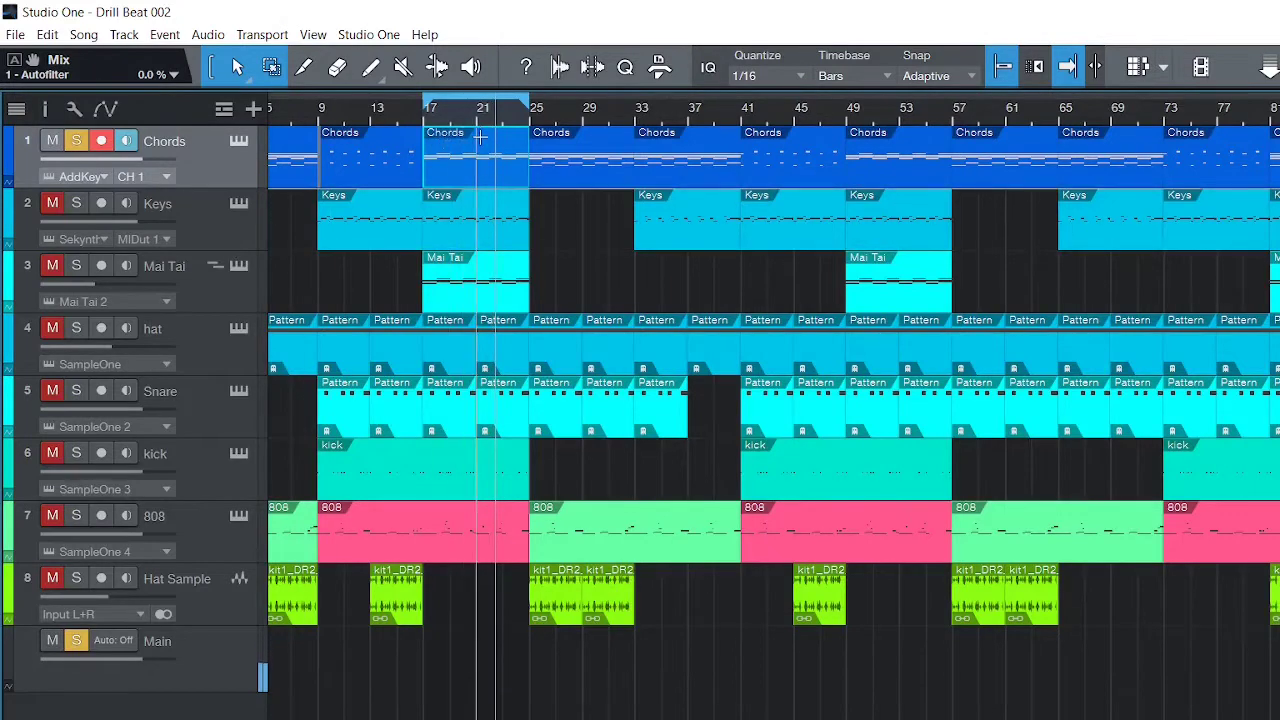
Set the loop range to bars 25 to 33 and open the Chords part there for note editing.
left_click_drag(520, 107, 600, 115)
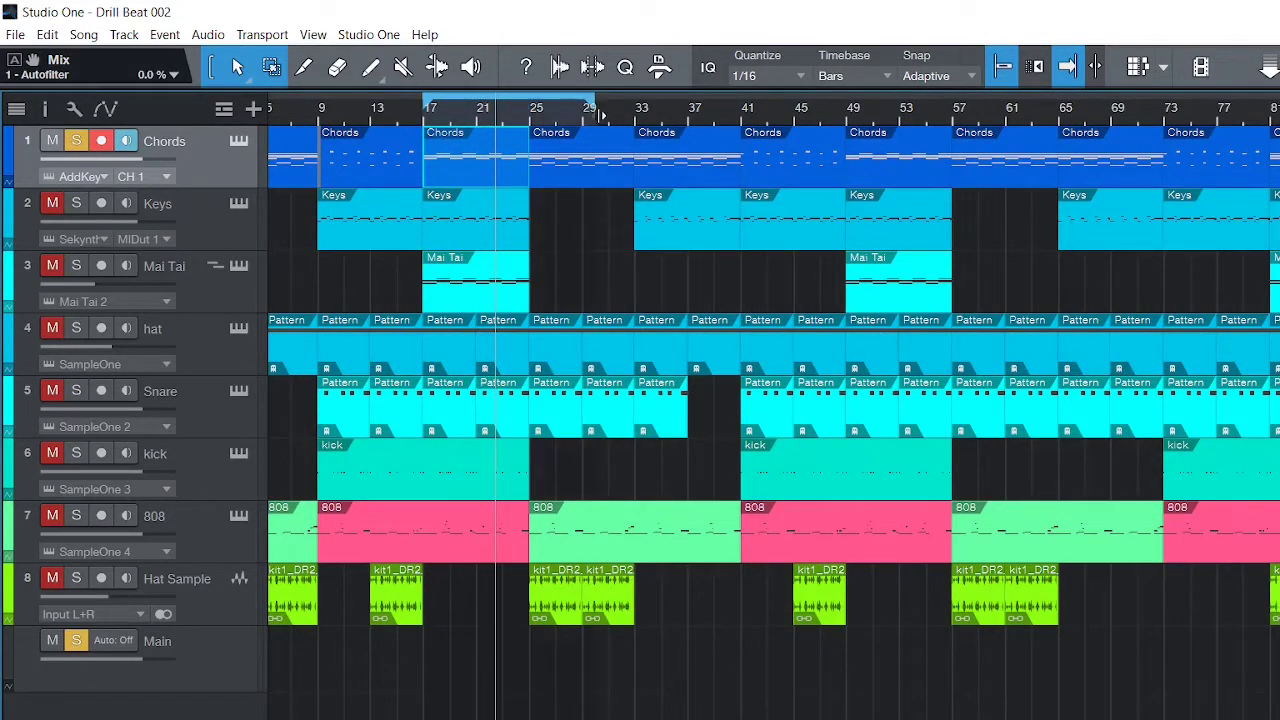
left_click_drag(425, 107, 487, 108)
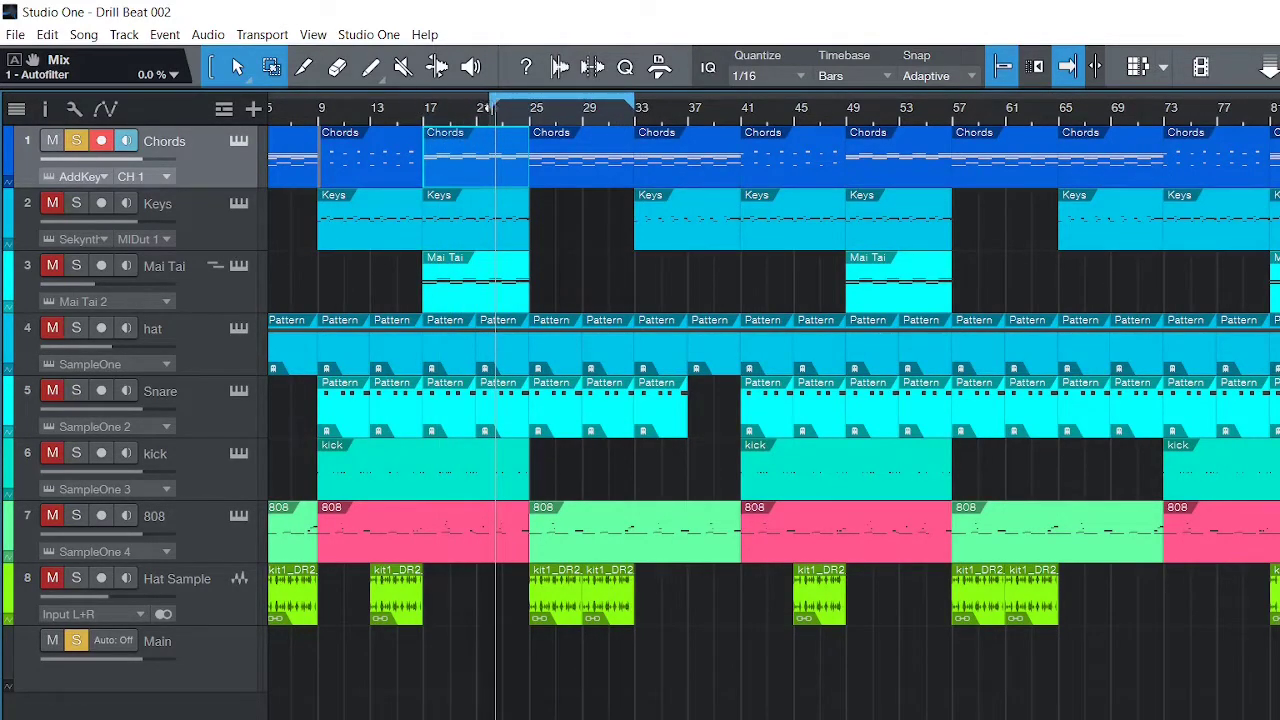
double_click(569, 176)
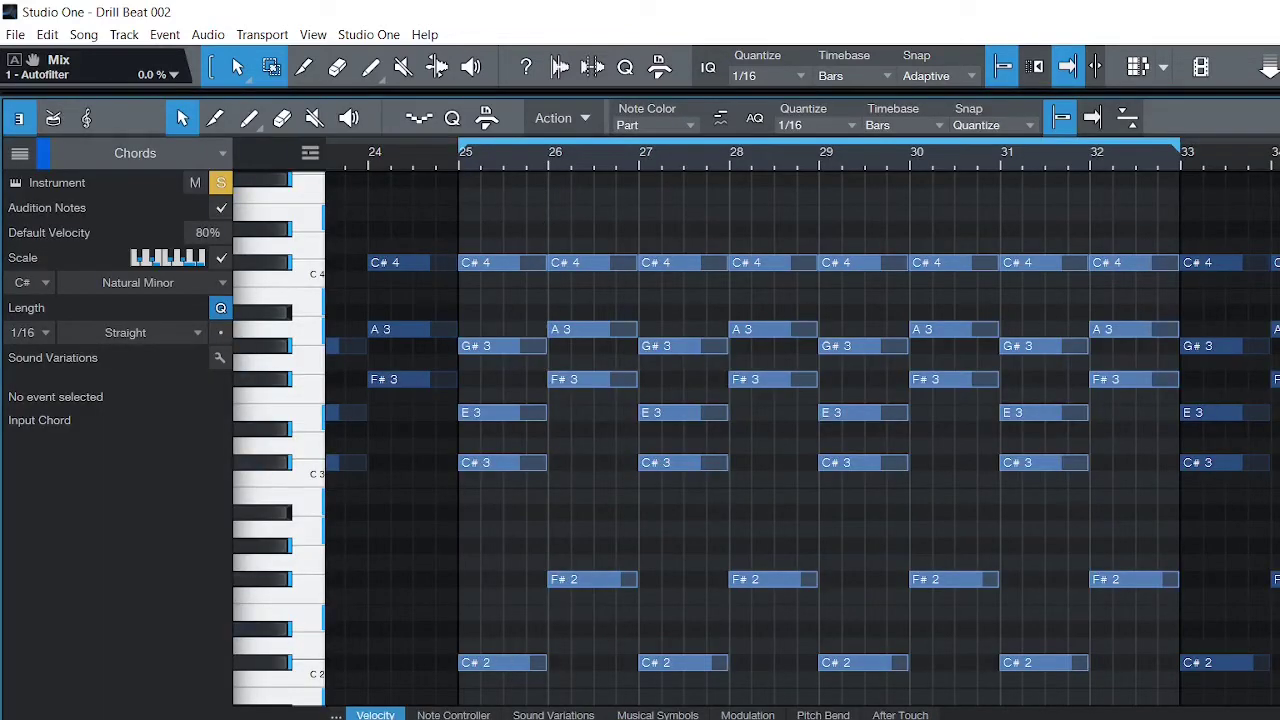
Examine the low C# 2 and F# 2 notes and the first chord's notes, and play the looped part.
left_click_drag(1151, 548, 486, 690)
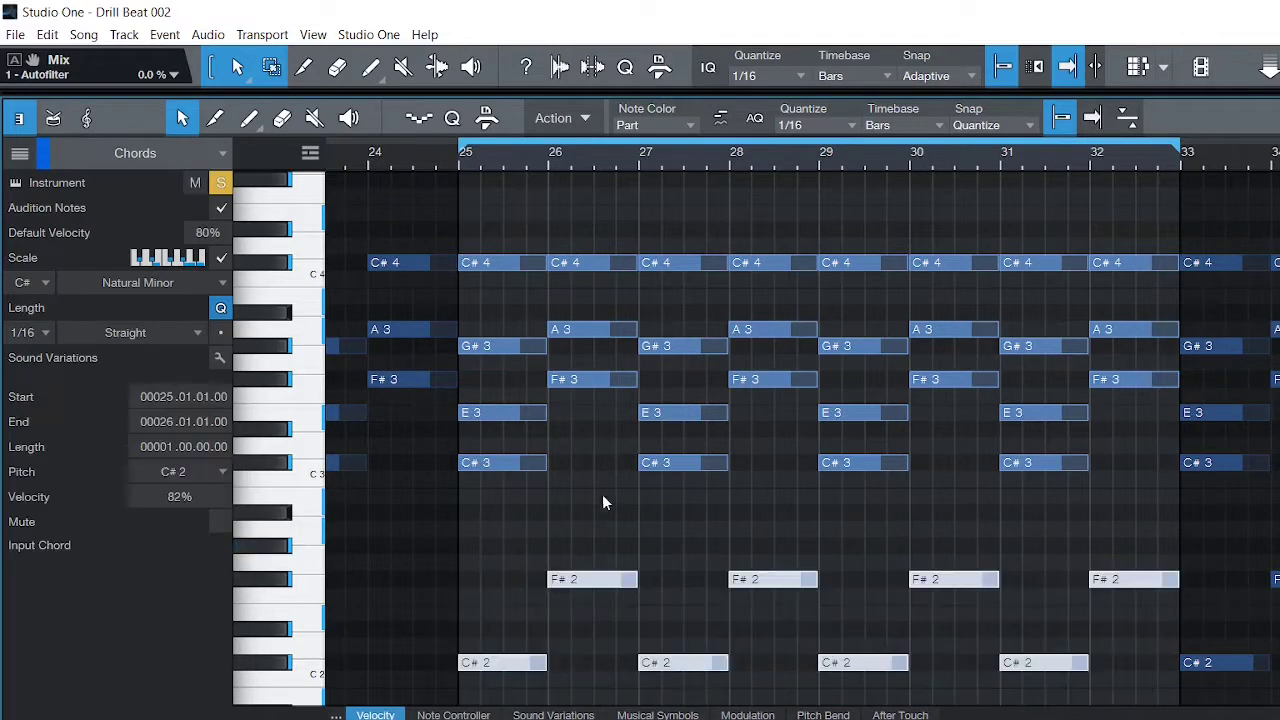
left_click(500, 468)
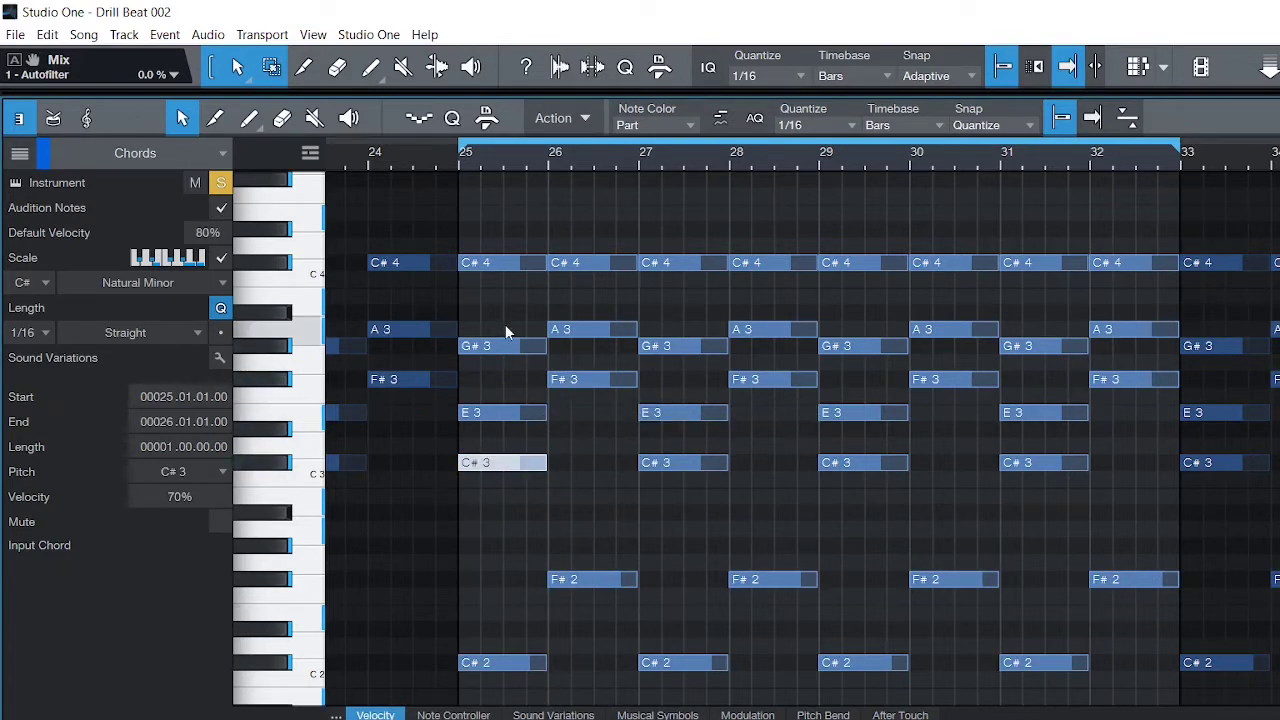
left_click_drag(511, 214, 511, 586)
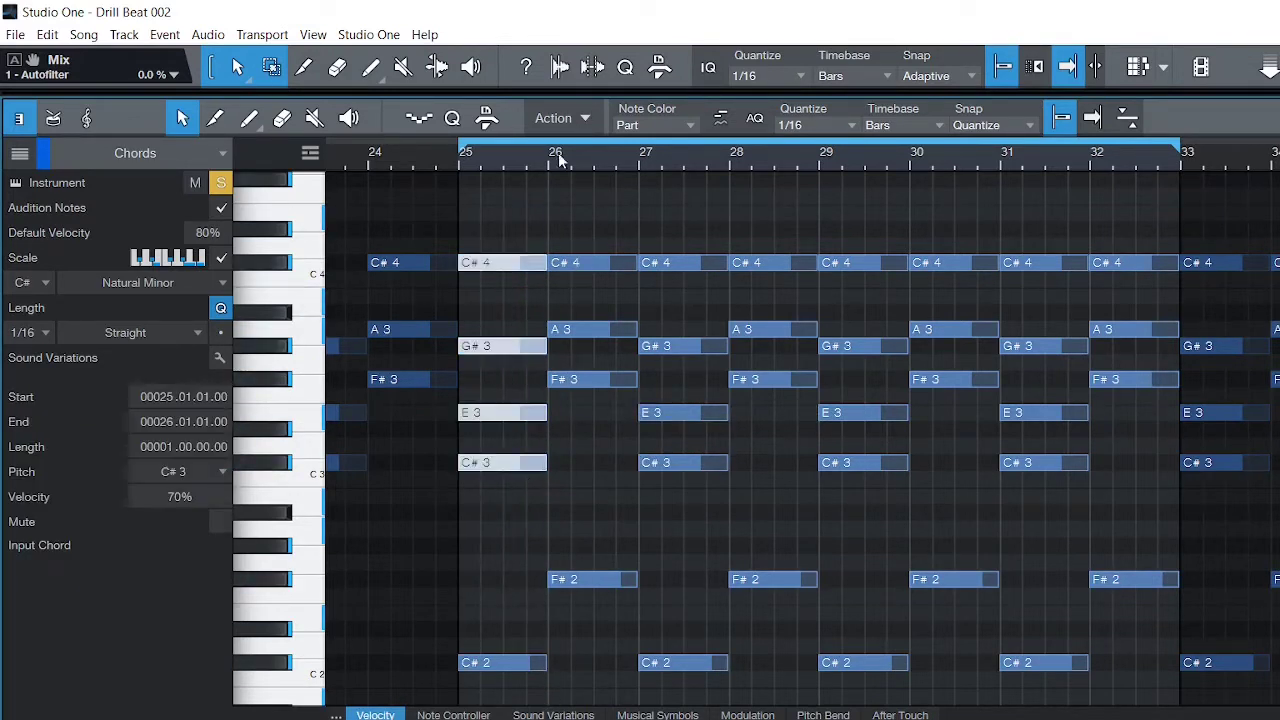
left_click(476, 477)
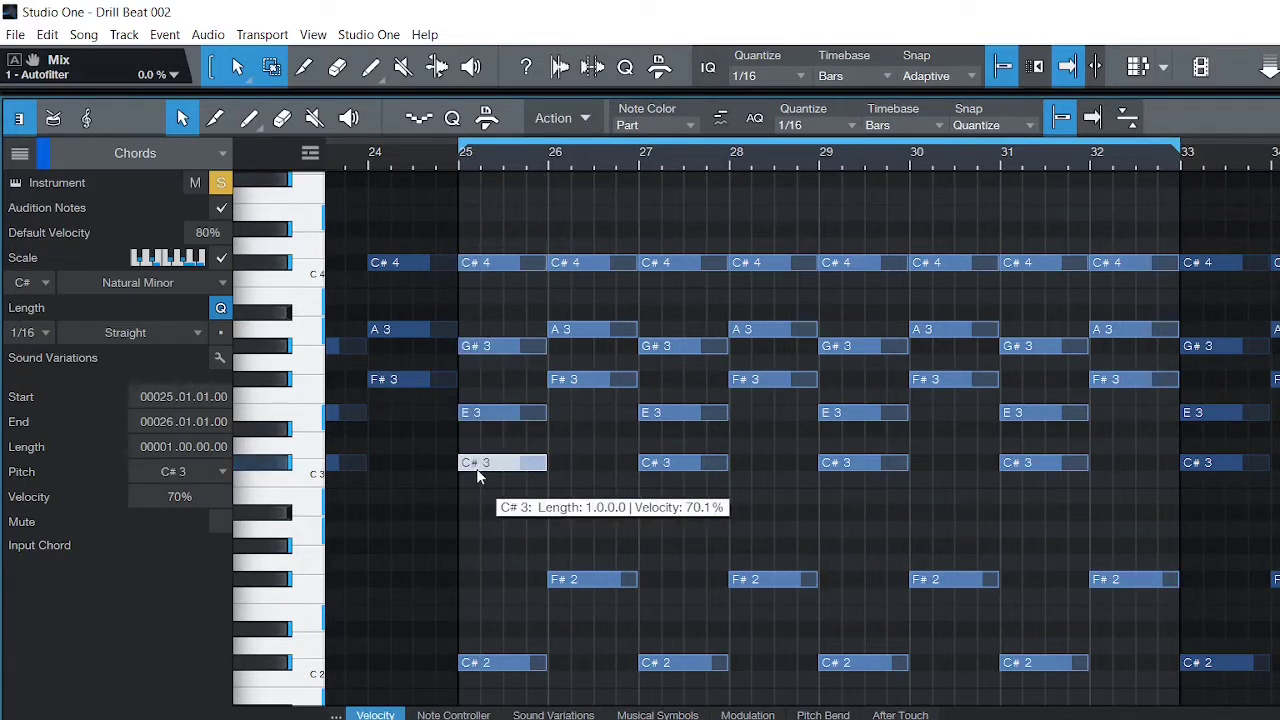
left_click(498, 262)
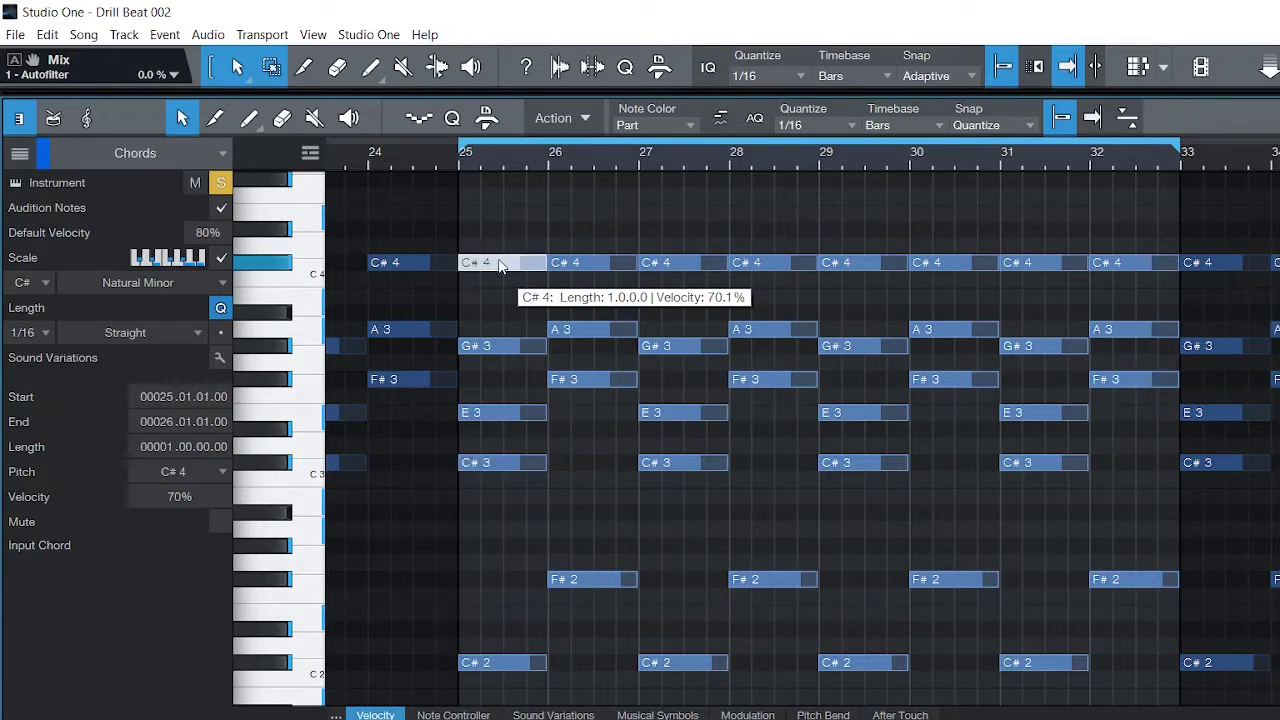
key("space")
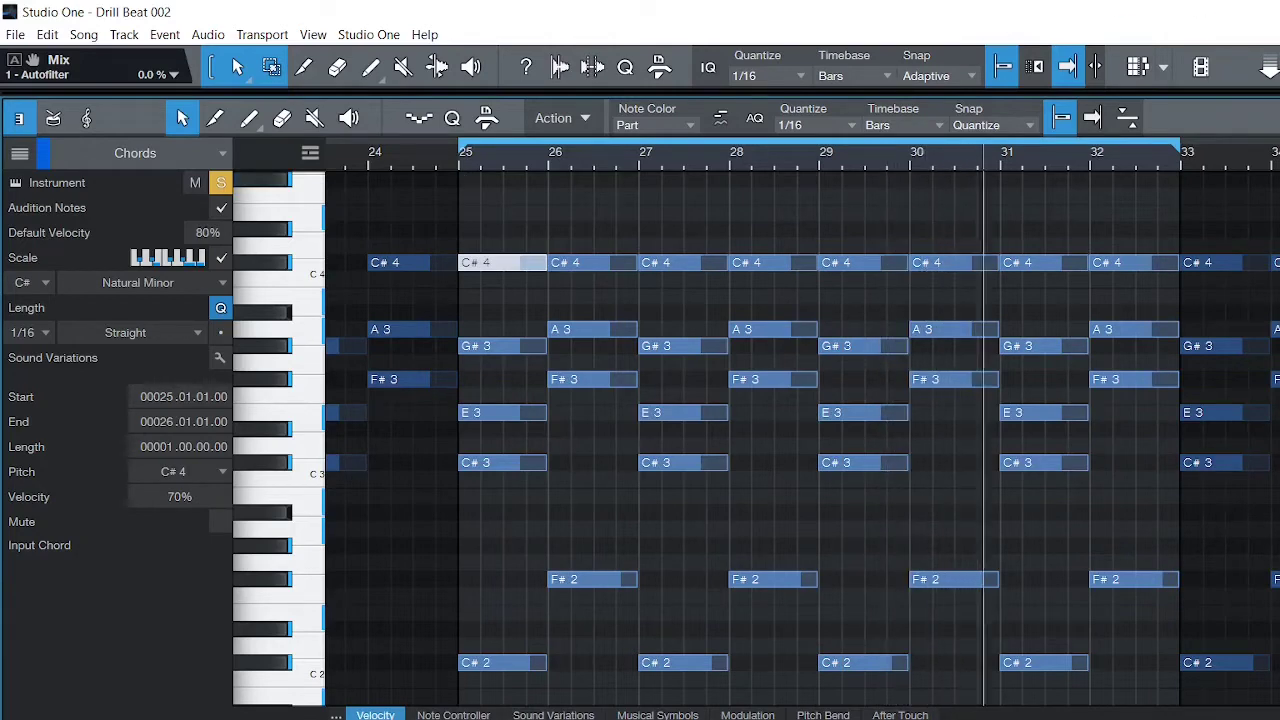
key("F2")
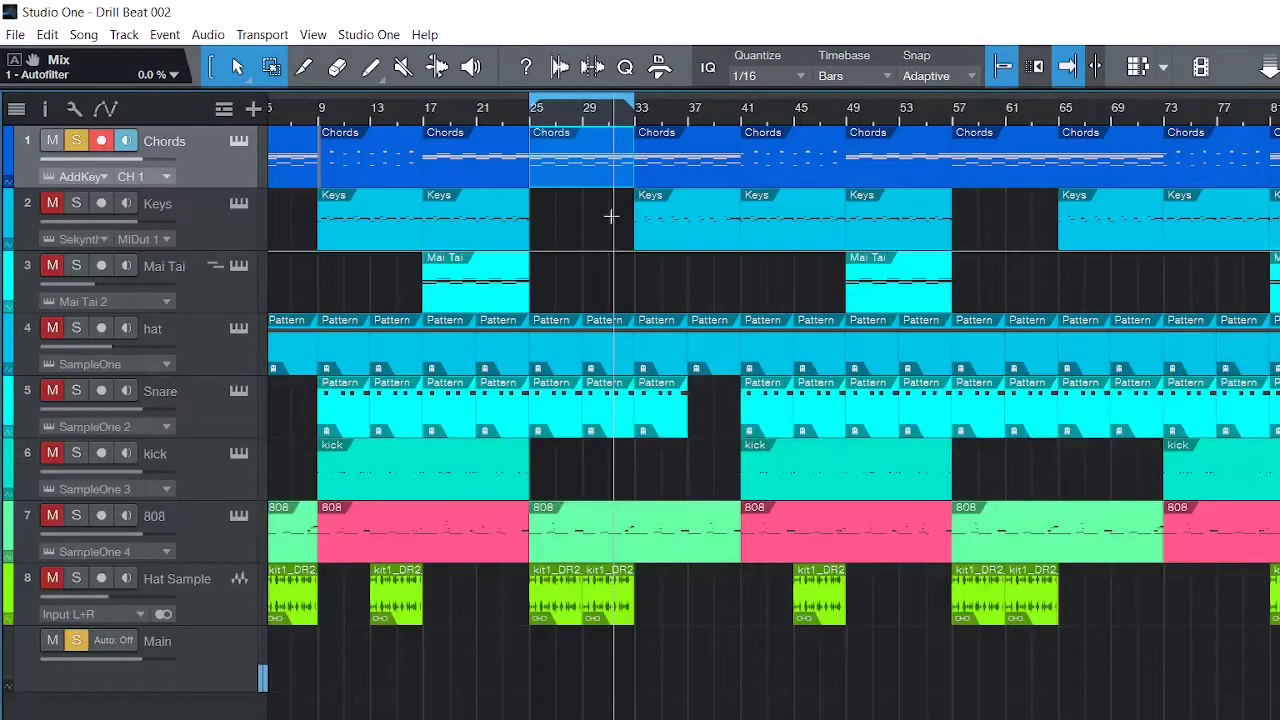
Set the loop range to bars 9 to 17 and open the Chords part there for note editing.
left_click_drag(535, 105, 330, 128)
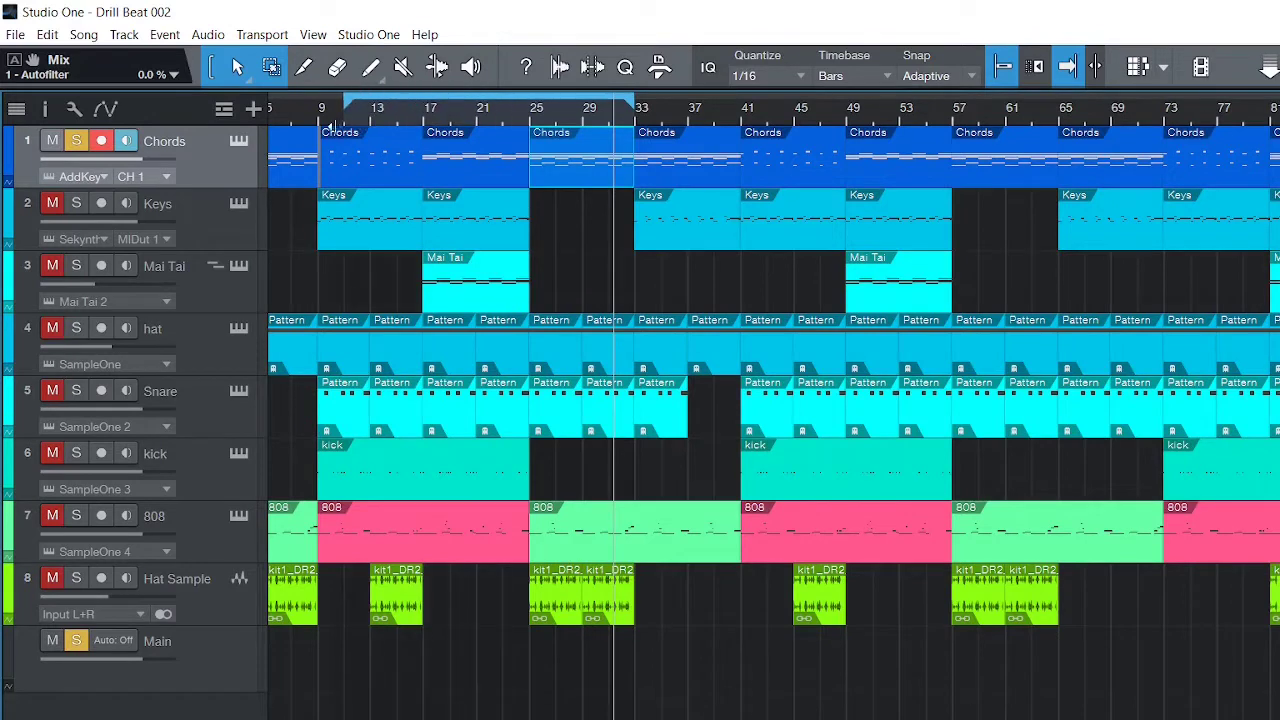
left_click_drag(633, 100, 433, 106)
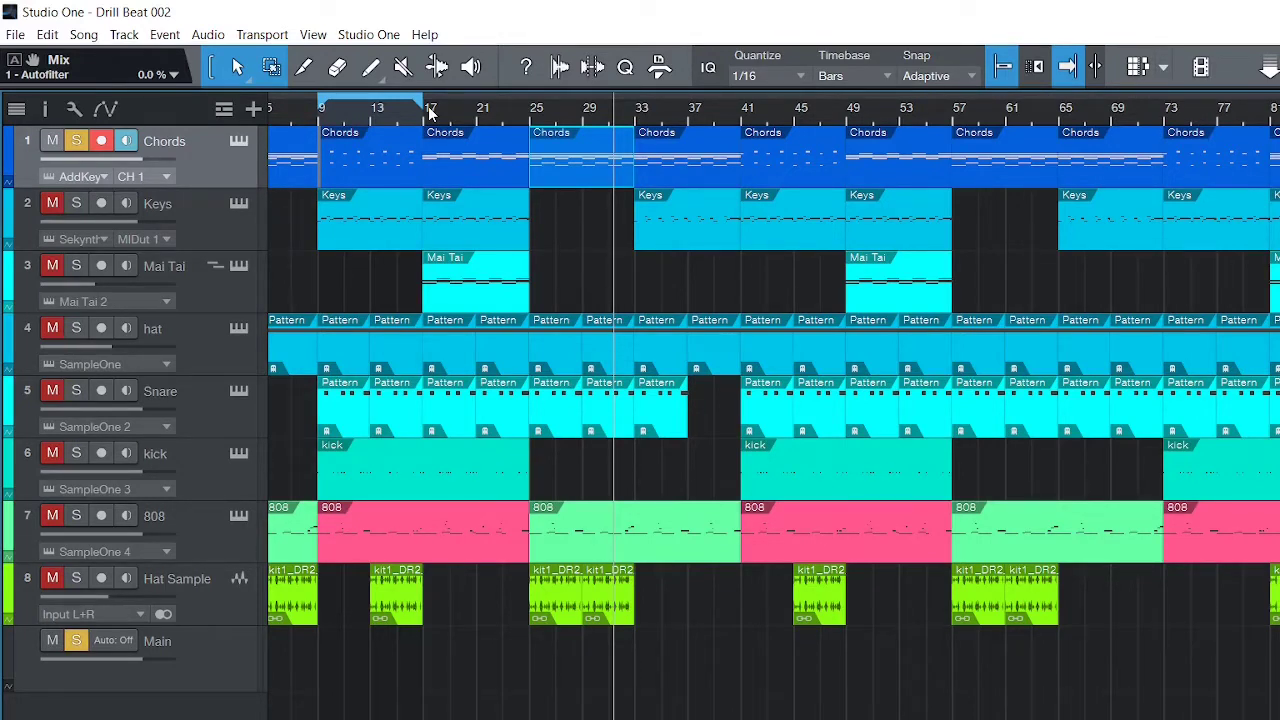
double_click(376, 166)
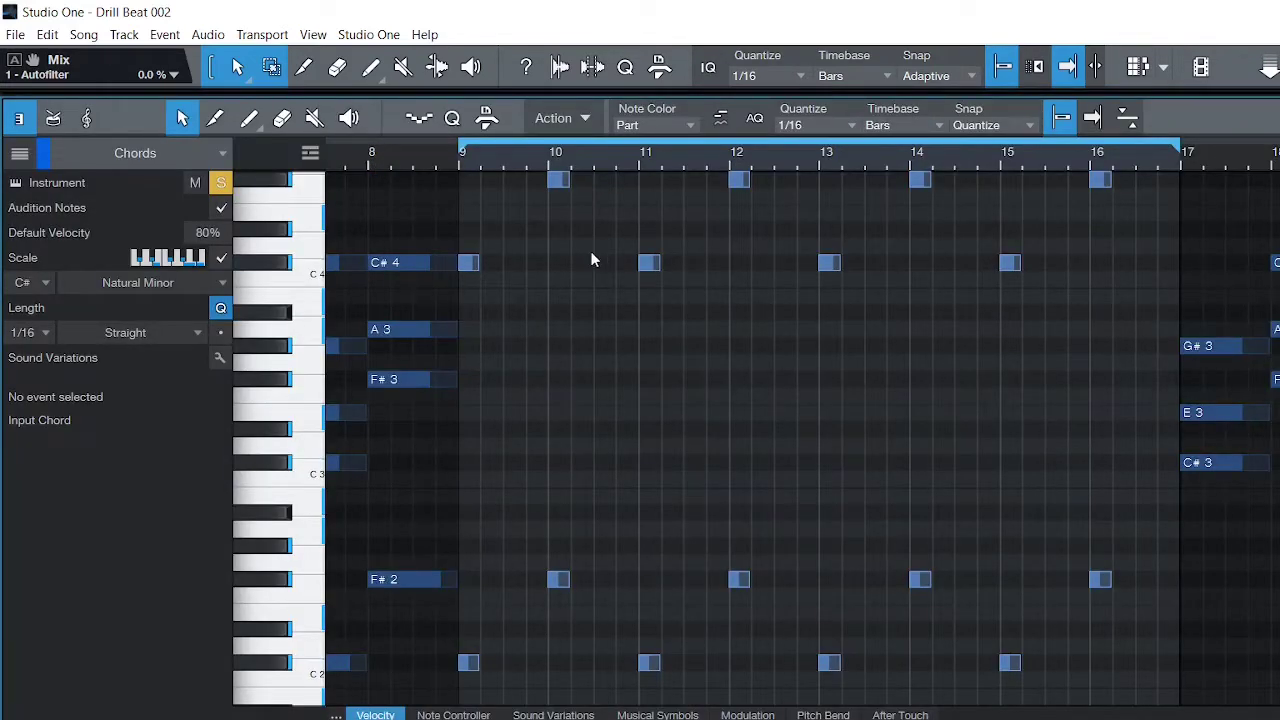
Examine the short upper and lower notes of the Chords part at bars 9 to 17 and audition them from bar 9.
scroll(570, 320, "down", 1)
scroll(700, 310, "up", 4)
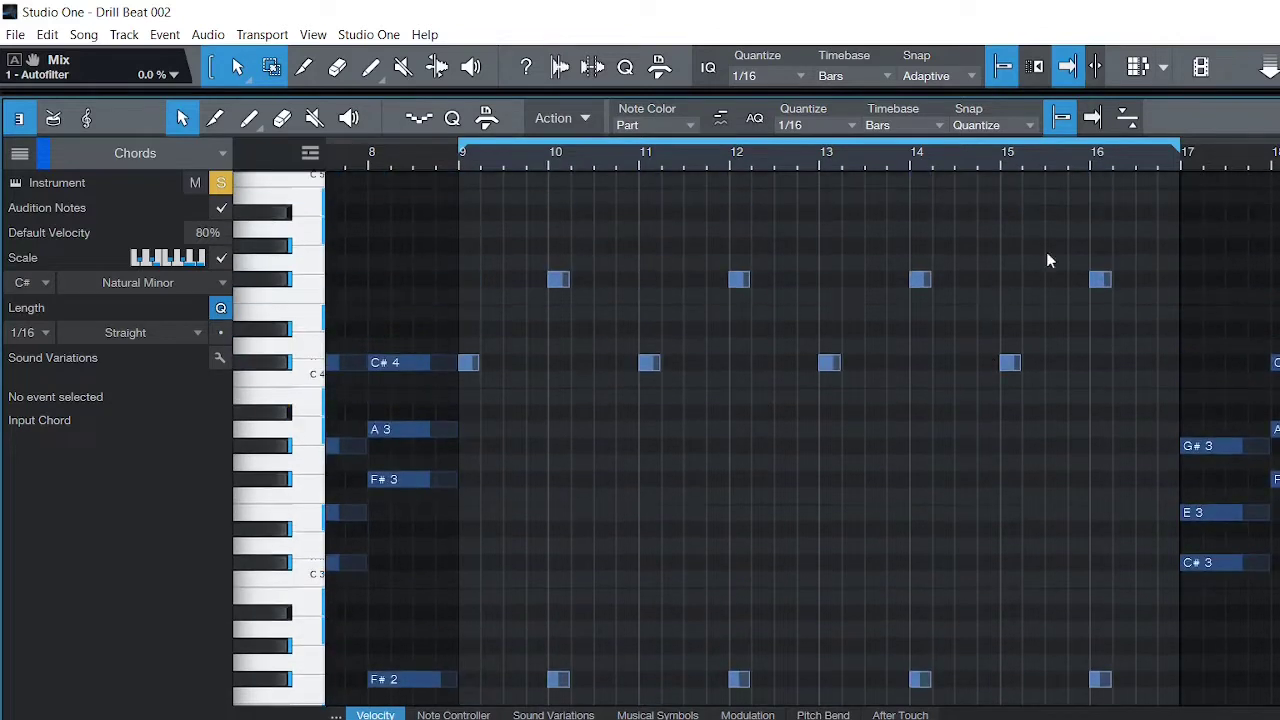
left_click_drag(1072, 320, 465, 443)
scroll(505, 400, "down", 4)
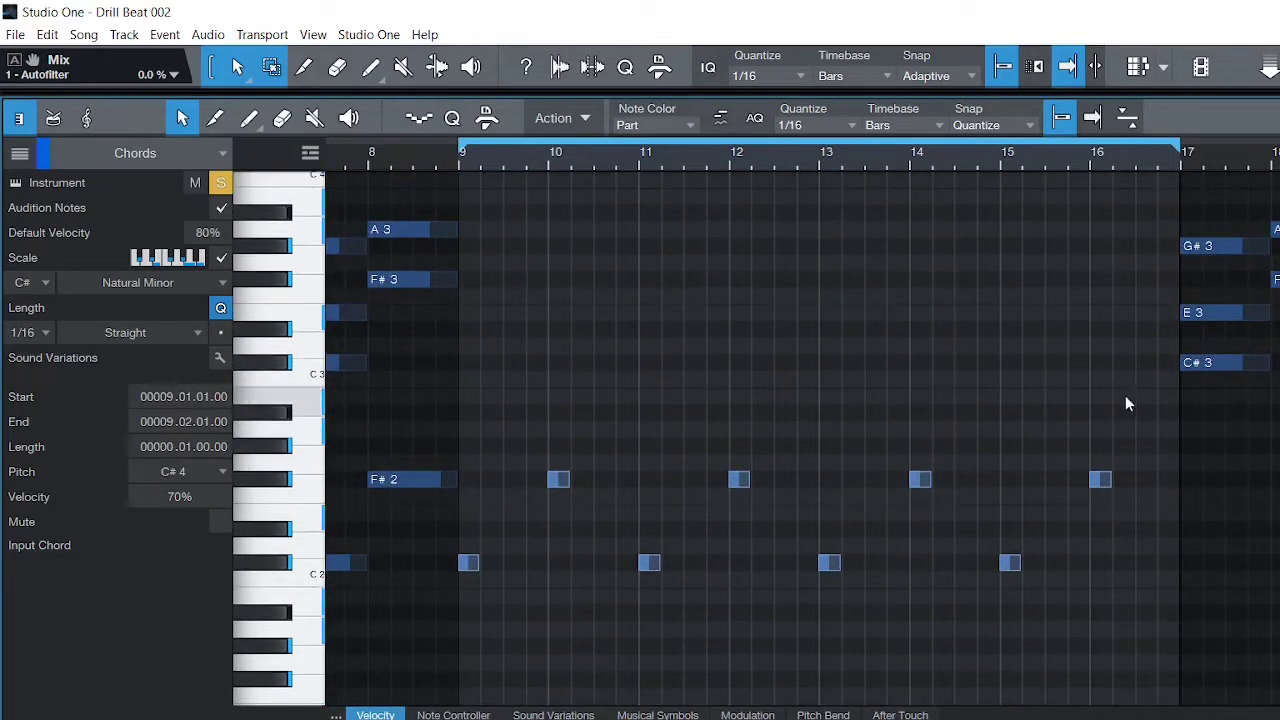
left_click_drag(1135, 422, 460, 614)
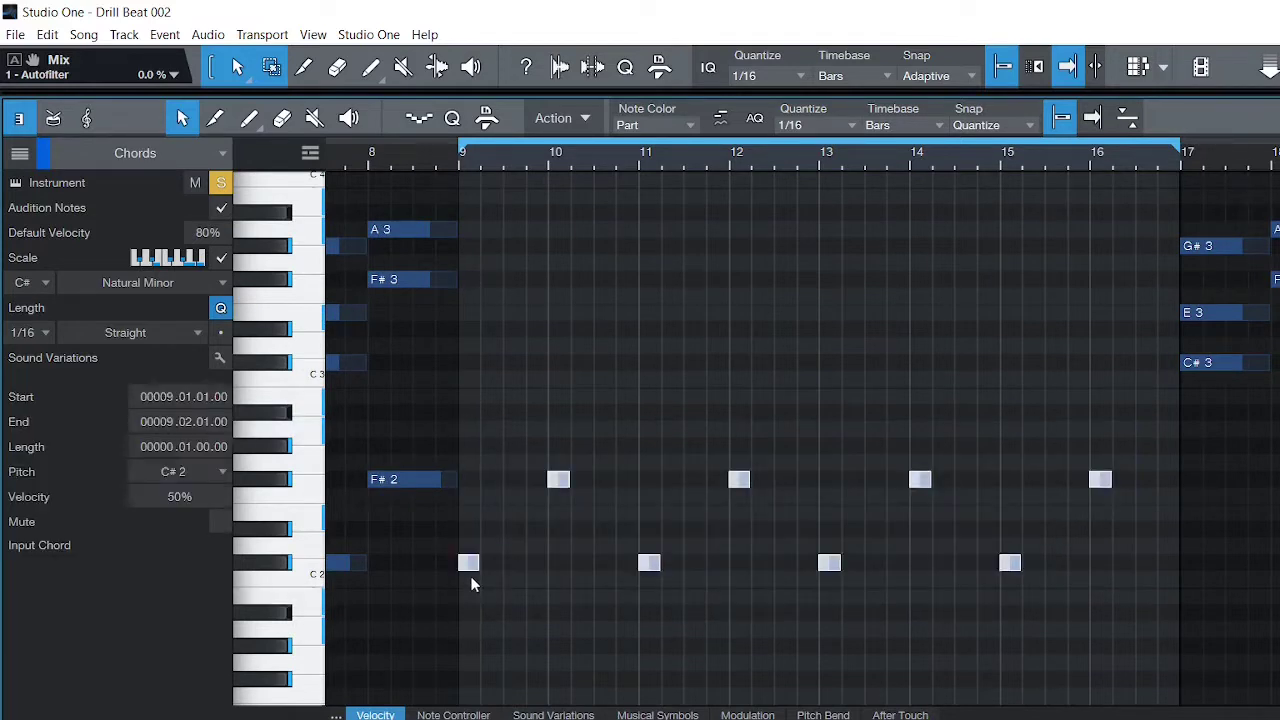
mouse_move(484, 566)
left_mouse_down()
mouse_move(558, 566)
mouse_move(481, 575)
left_mouse_up()
scroll(520, 343, "up", 3)
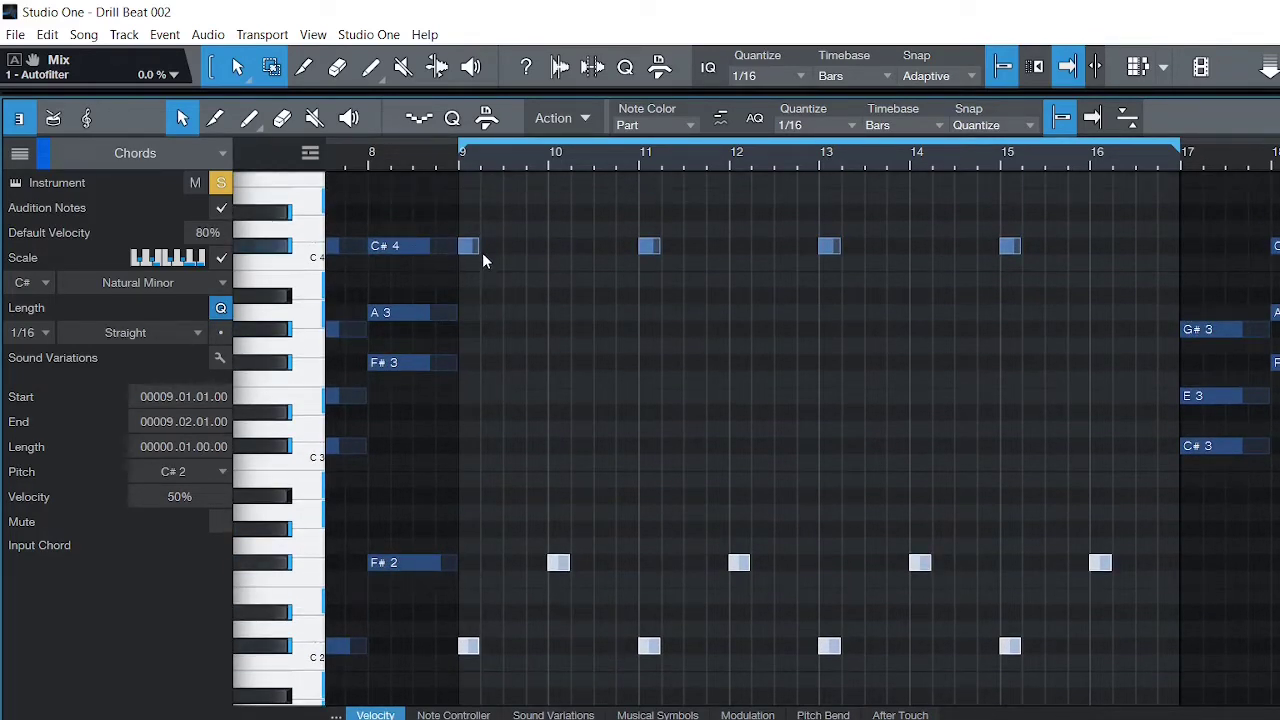
left_click(463, 162)
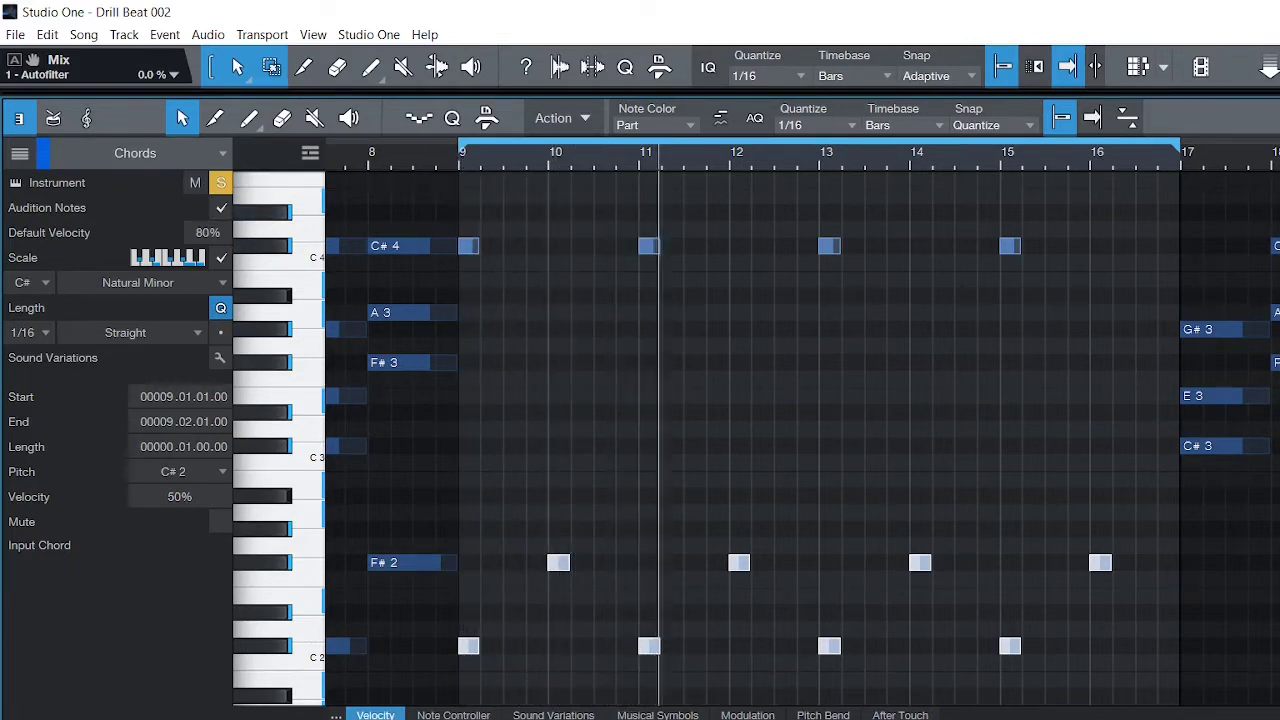
key("F2")
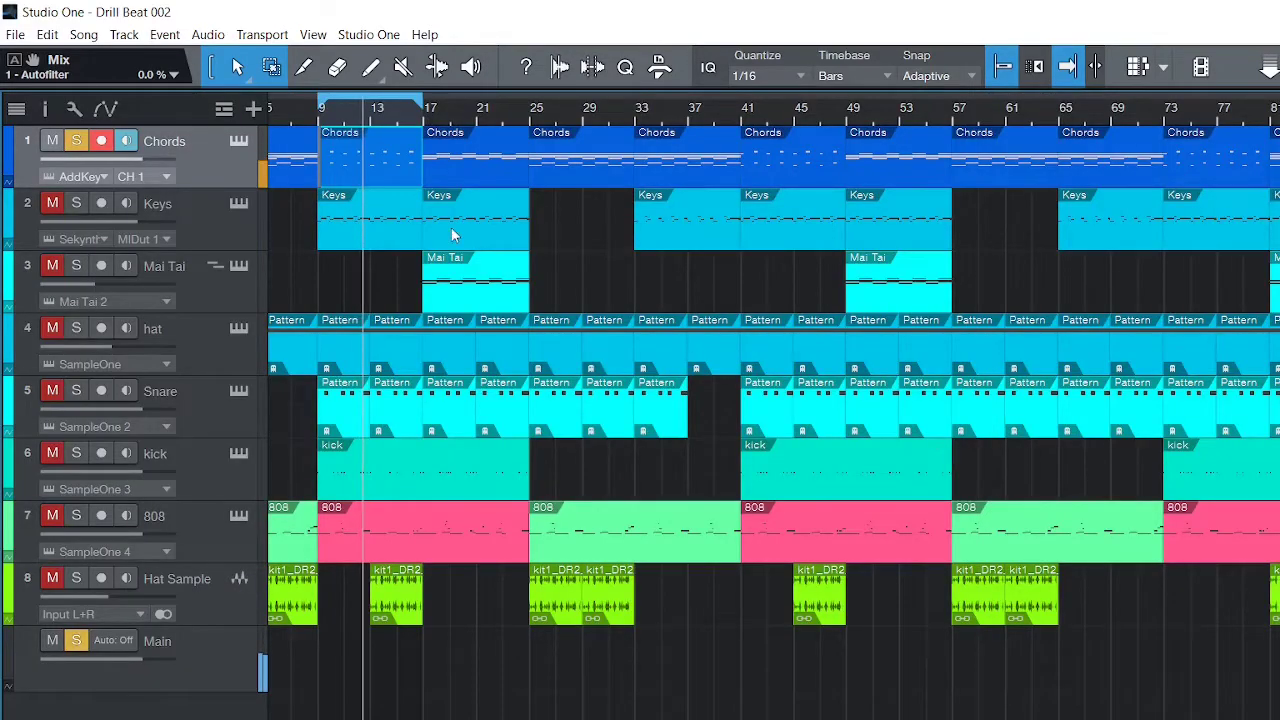
Turn off solo on the Chords track and set the loop range to bars 17 to 25.
left_click(77, 141)
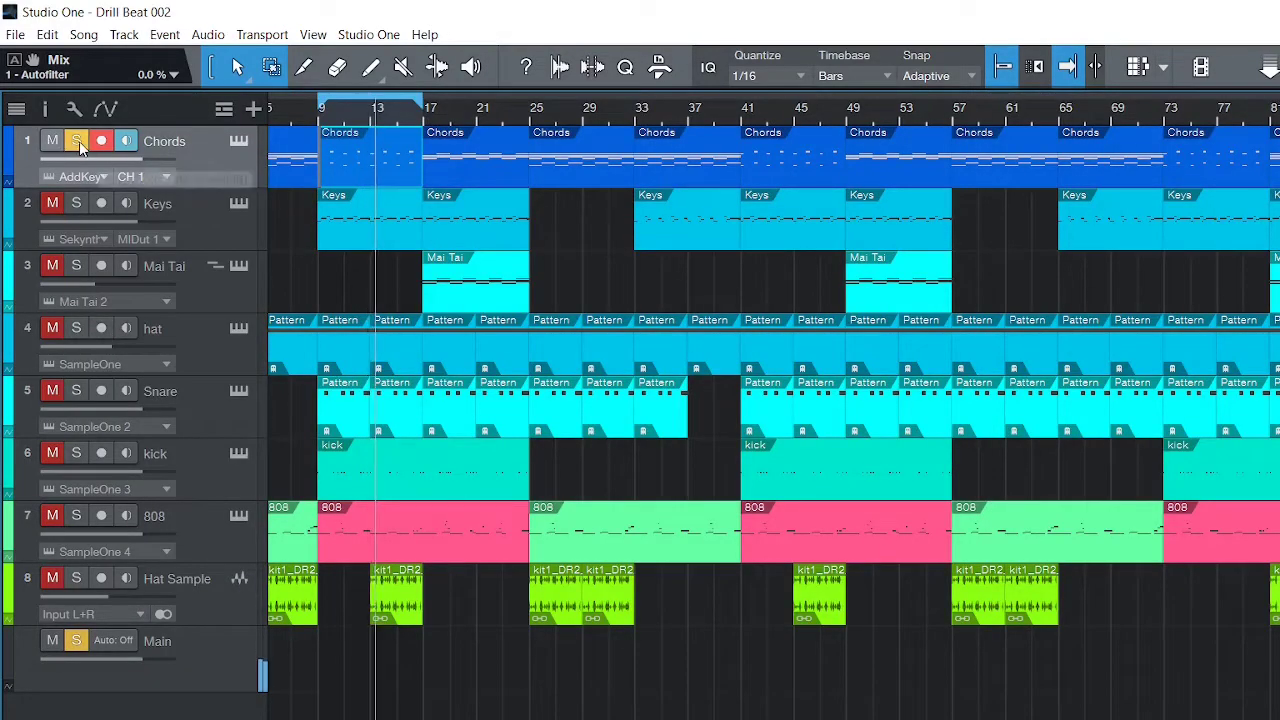
left_click_drag(416, 97, 530, 103)
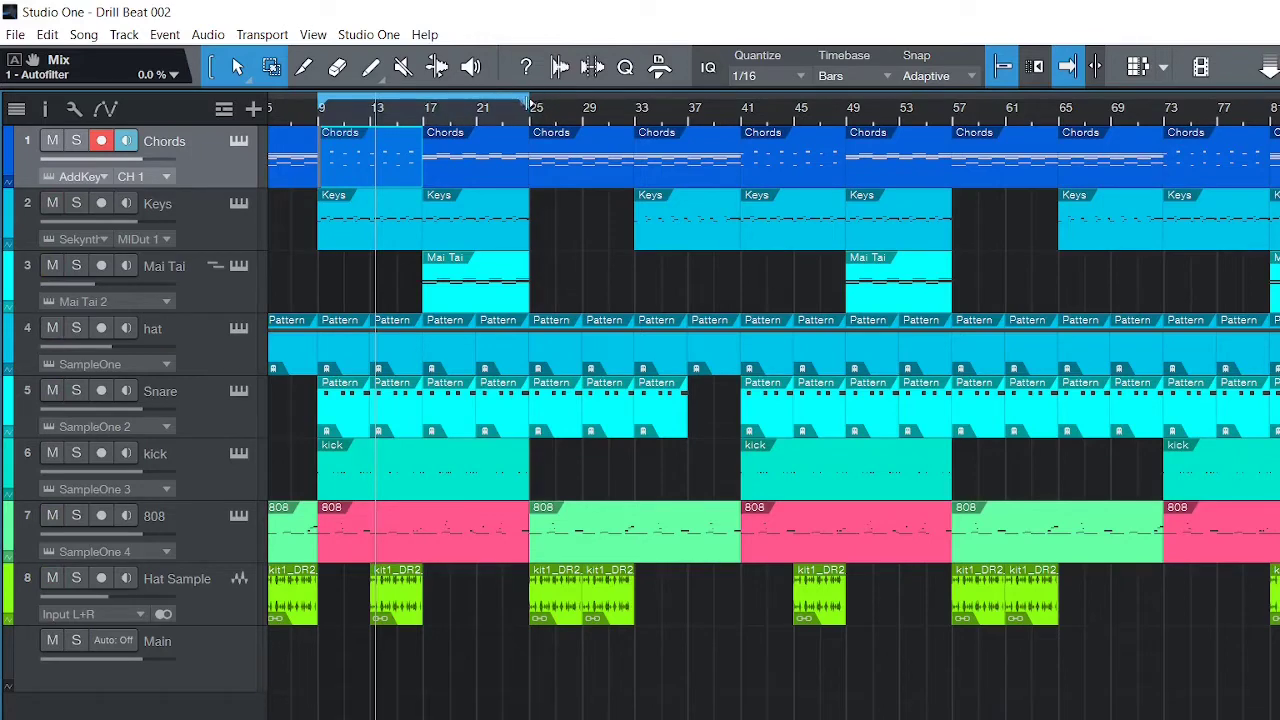
left_click_drag(318, 108, 427, 122)
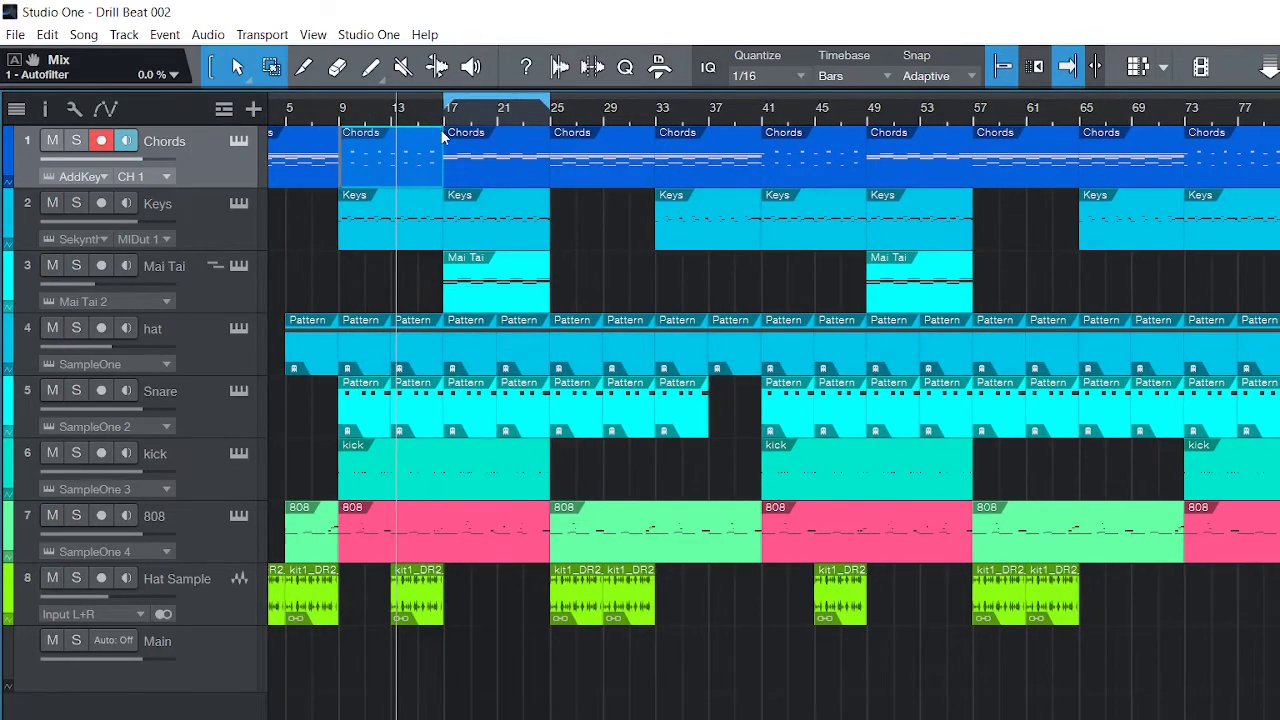
Open the Keys part at bar 17 and overlay the Chords track's notes to compare the melody with the chords.
double_click(474, 236)
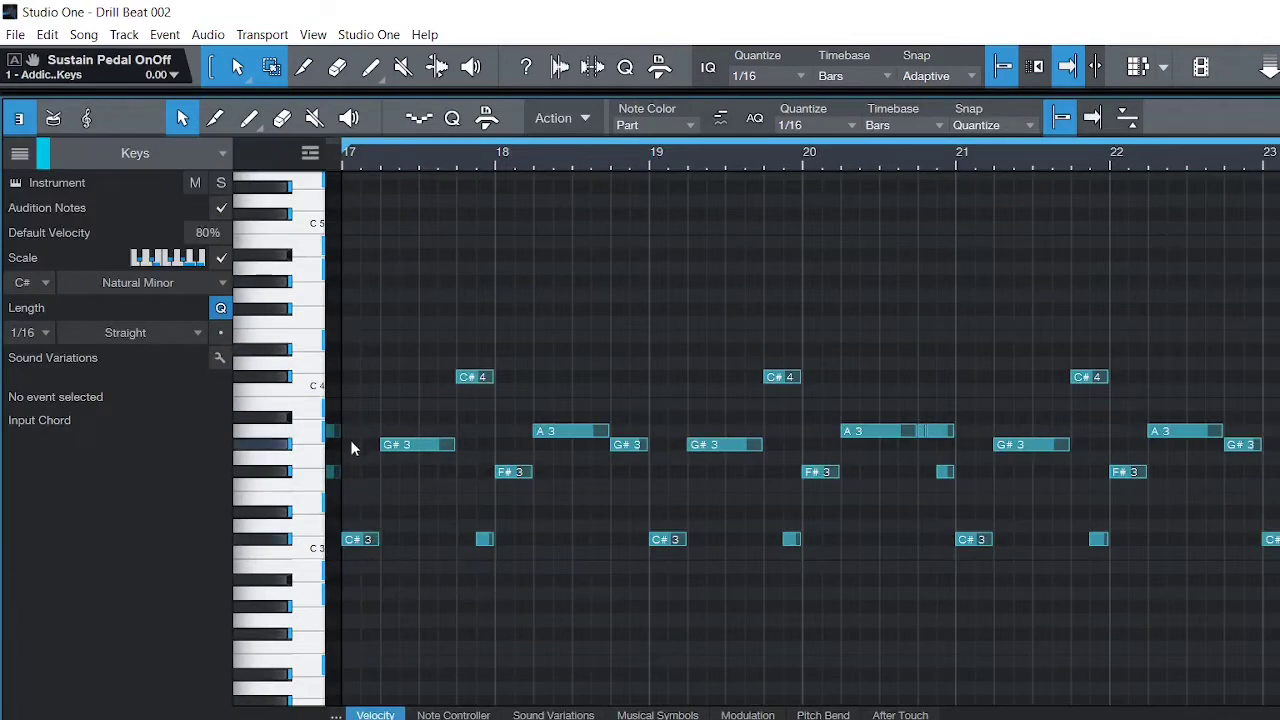
left_click(370, 540)
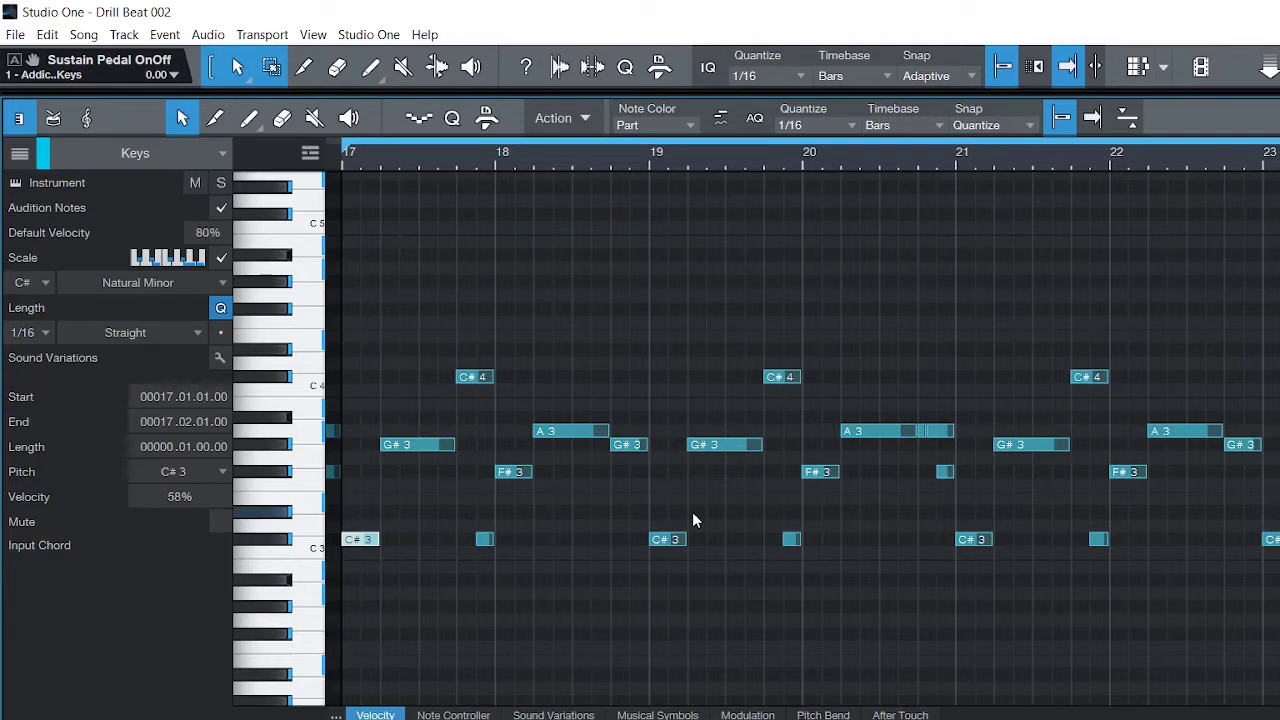
left_click(20, 154)
left_click(21, 183)
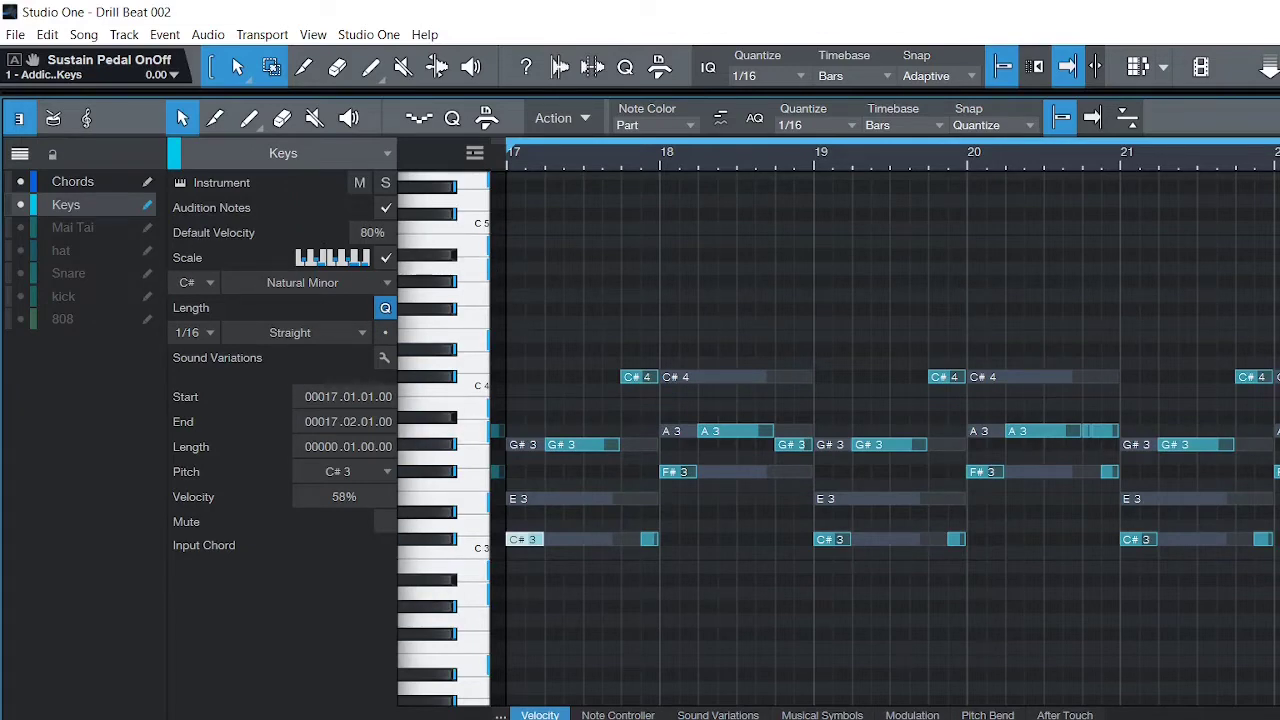
key("F2")
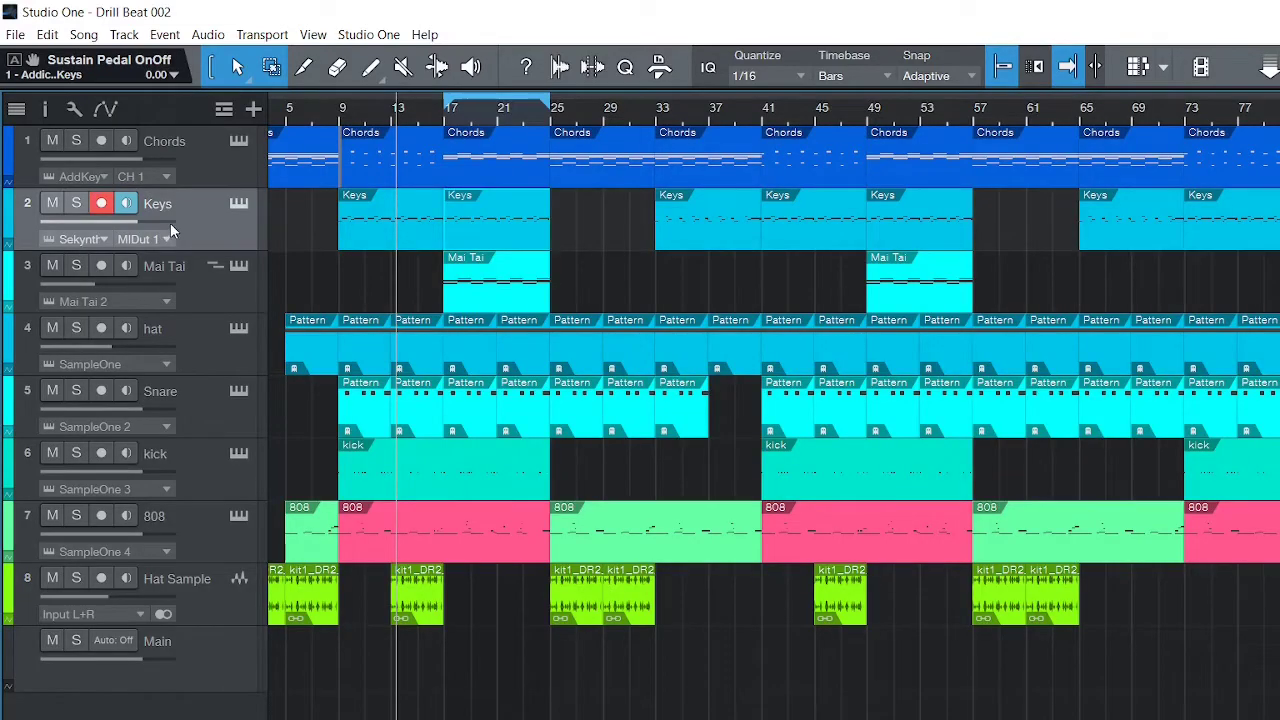
Play the Keys track soloed and set the loop range to bars 33 to 41.
left_click(77, 203)
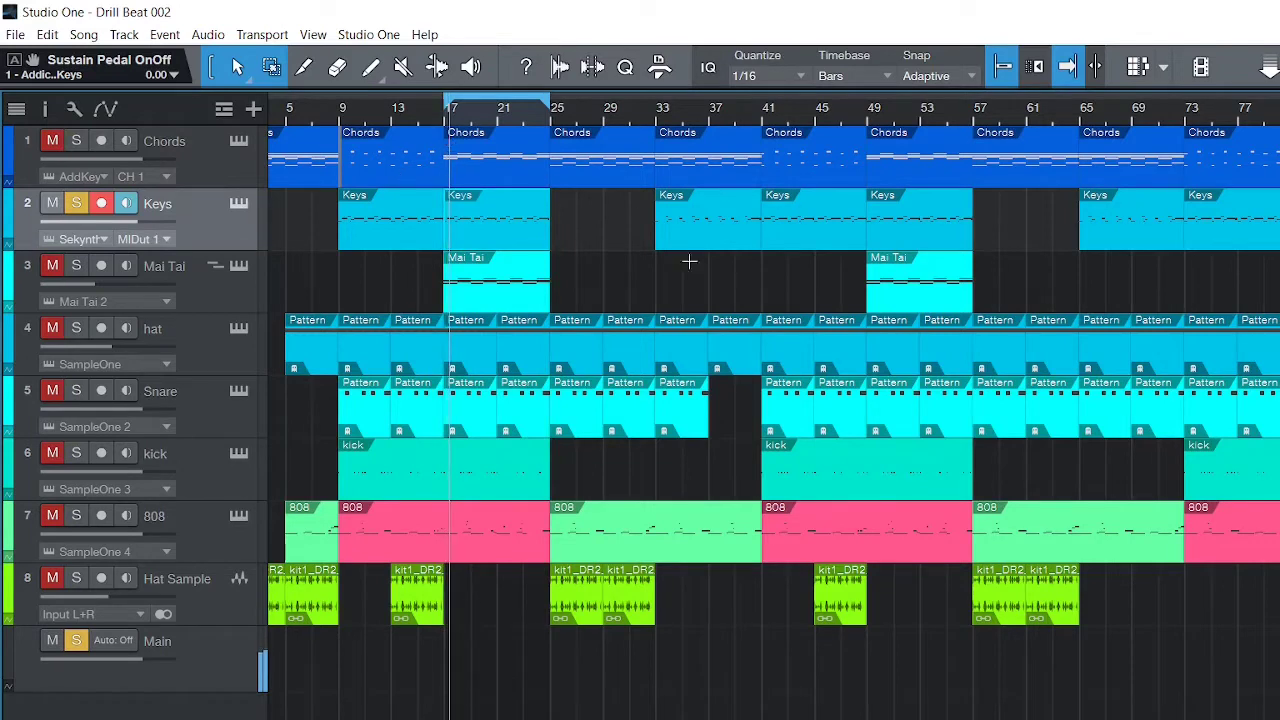
key("space")
left_click_drag(659, 88, 764, 88)
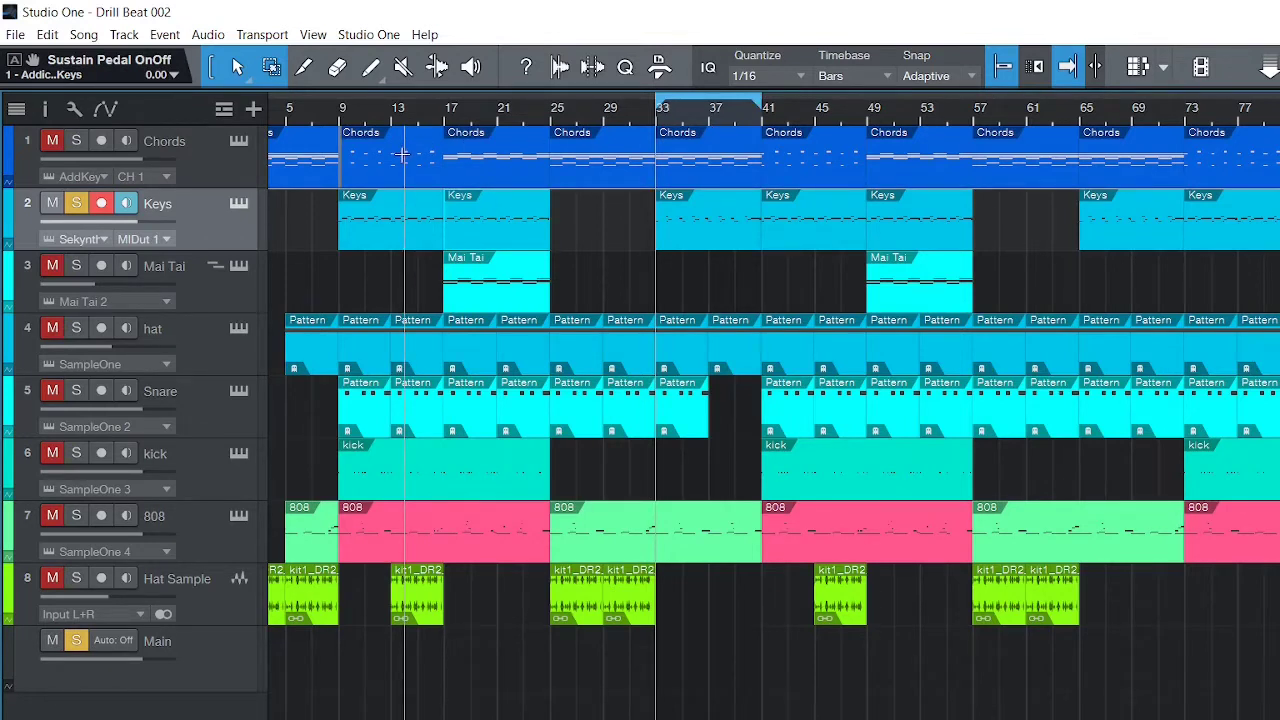
Open the Keys part at bar 33, examine and audition its notes, and return to the arrangement.
double_click(709, 221)
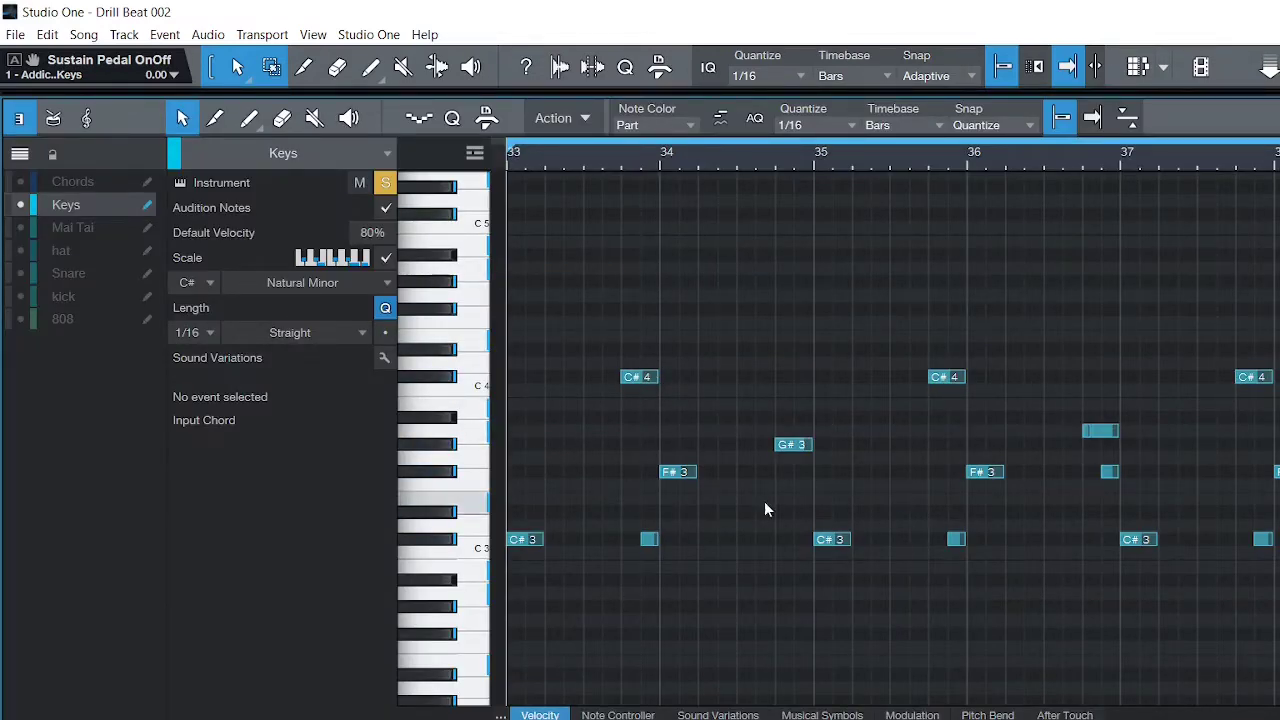
key("space")
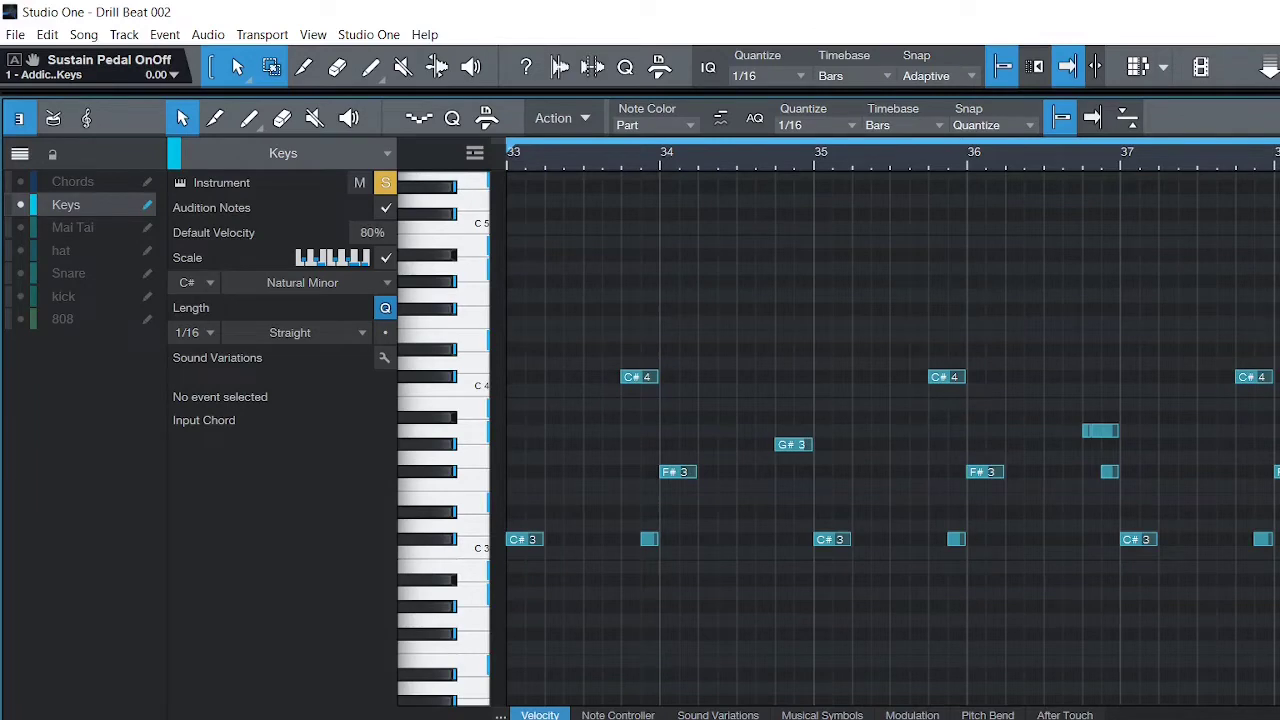
key("F2")
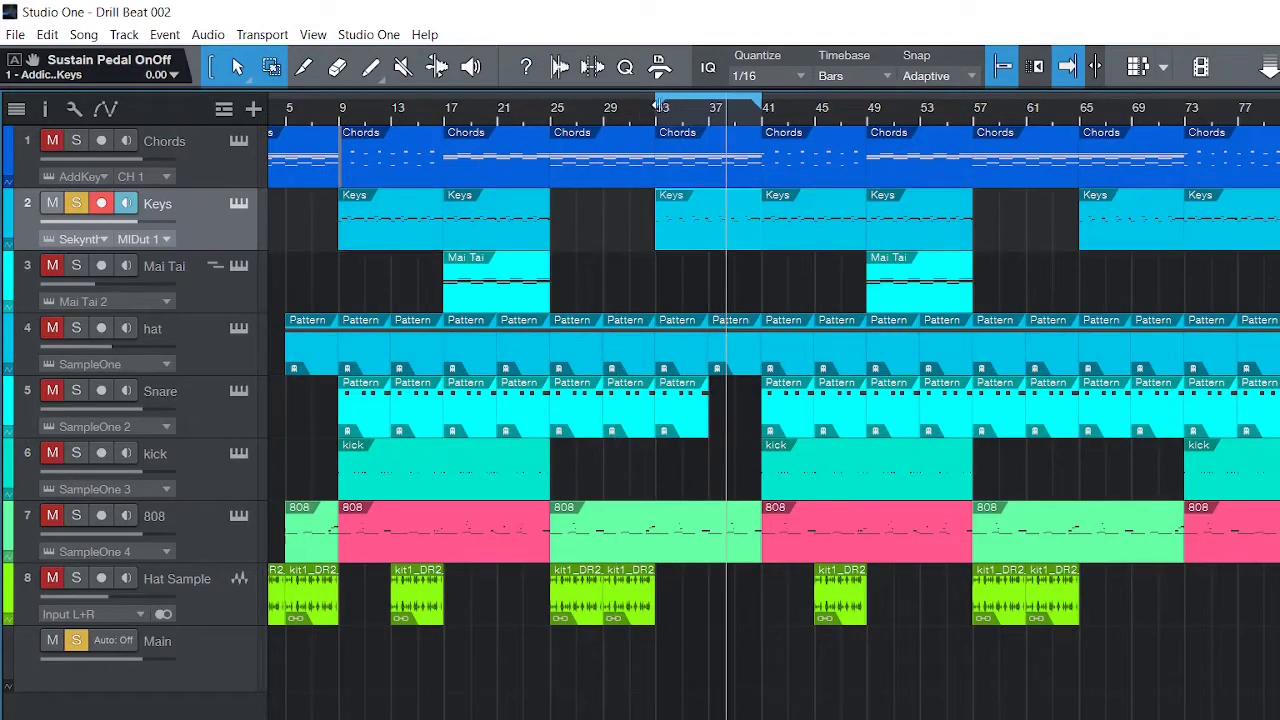
Set the loop range to start at bar 9 and end around bar 25, and switch the solo from Keys to Mai Tai.
left_click_drag(660, 106, 336, 106)
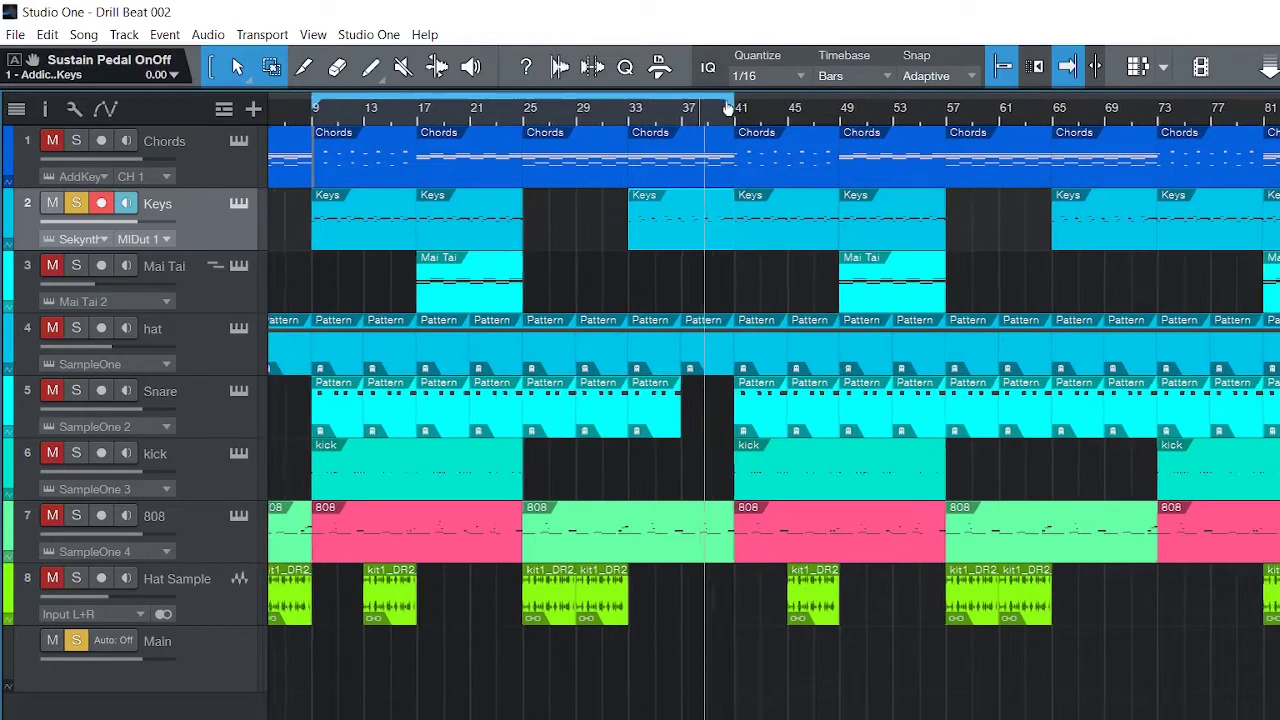
mouse_move(757, 107)
left_mouse_down()
mouse_move(586, 122)
mouse_move(552, 112)
left_mouse_up()
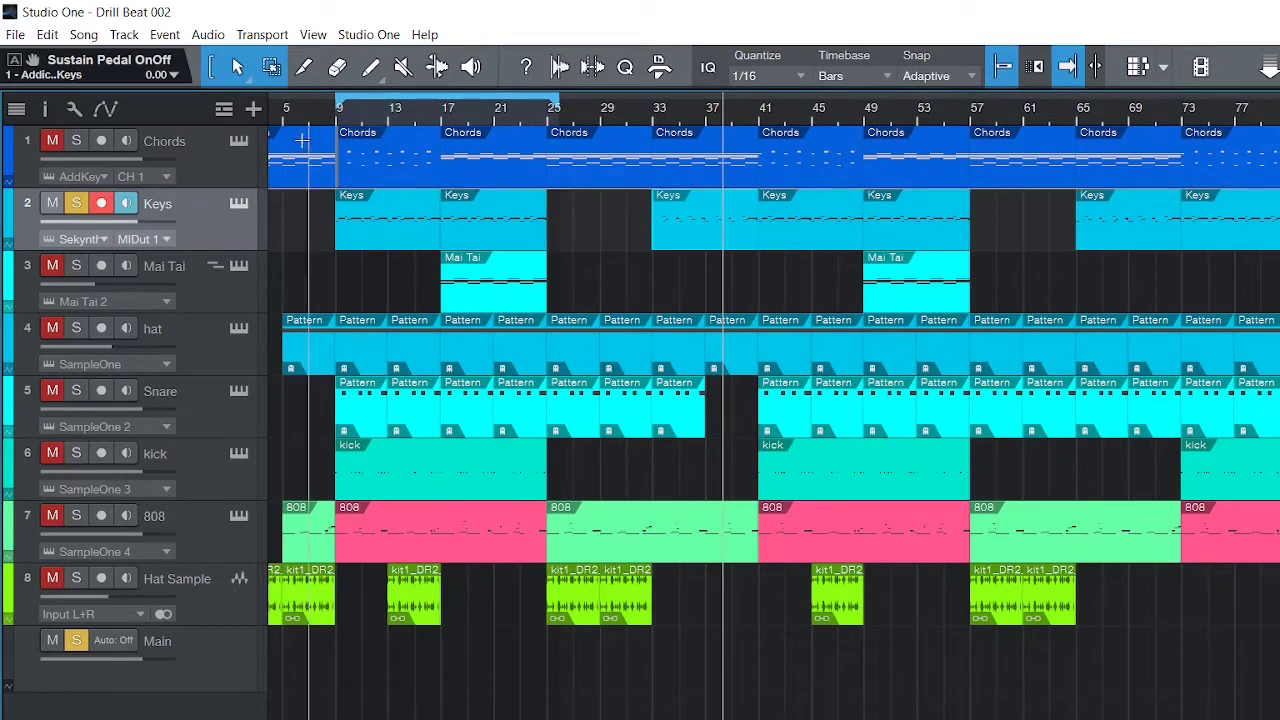
left_click(67, 203)
left_click(76, 266)
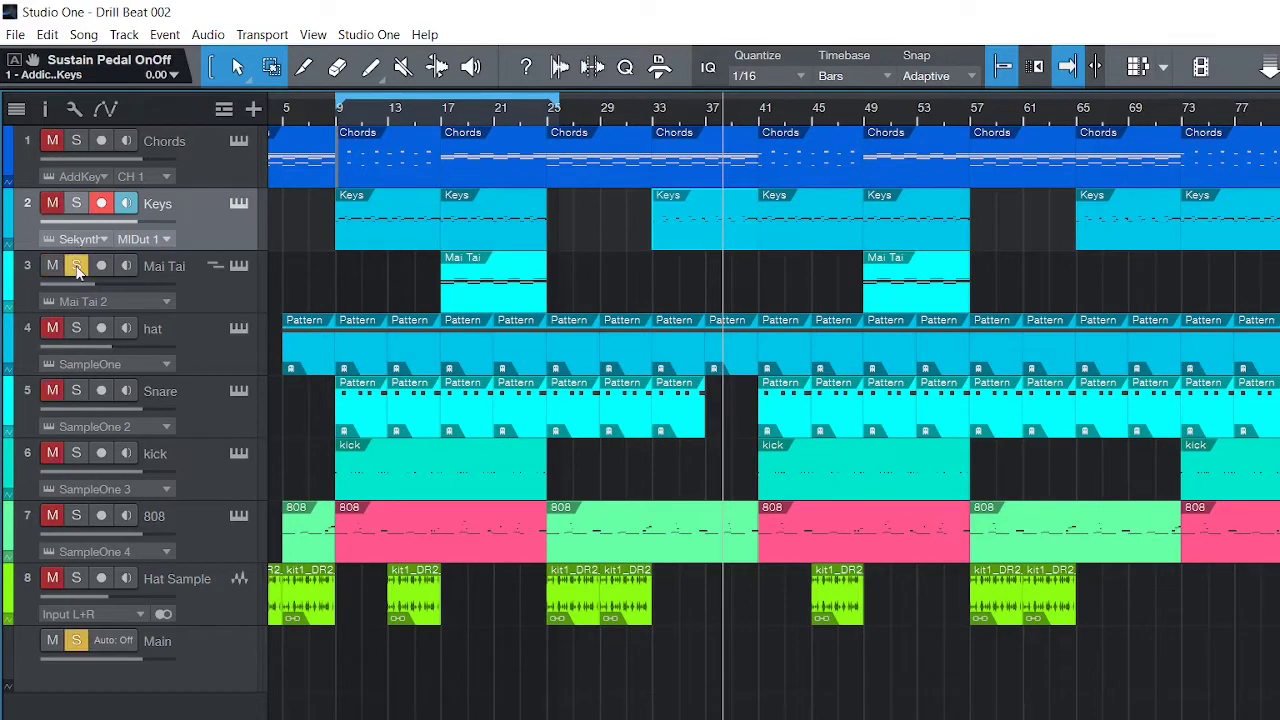
Open the Mai Tai part at bar 17, audition its notes from there, and return to the arrangement.
left_click(486, 170)
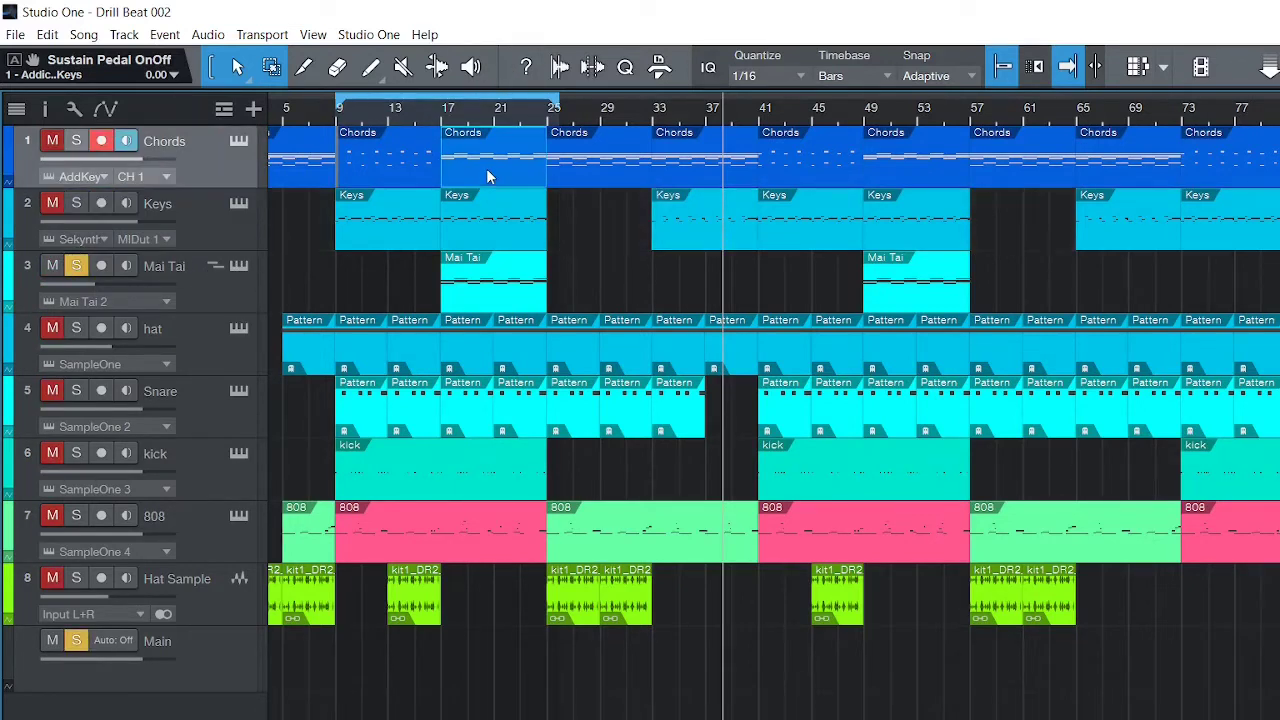
double_click(476, 297)
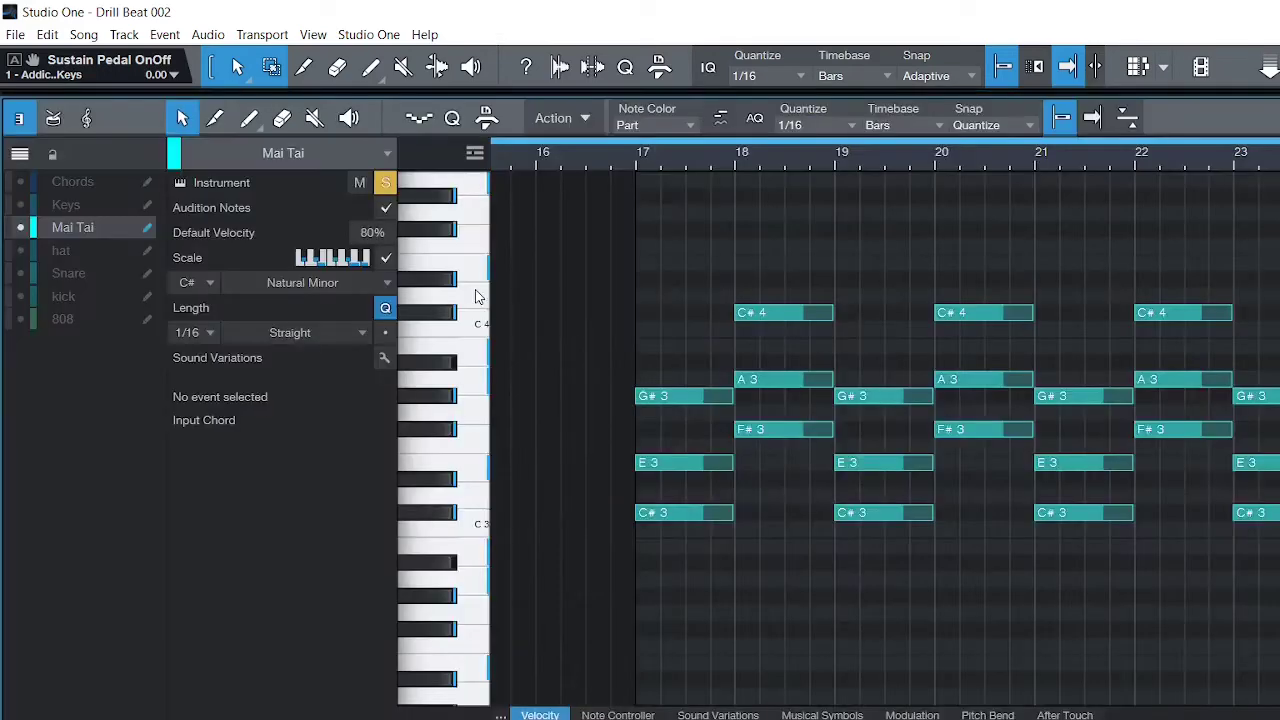
left_click(635, 155)
key("space")
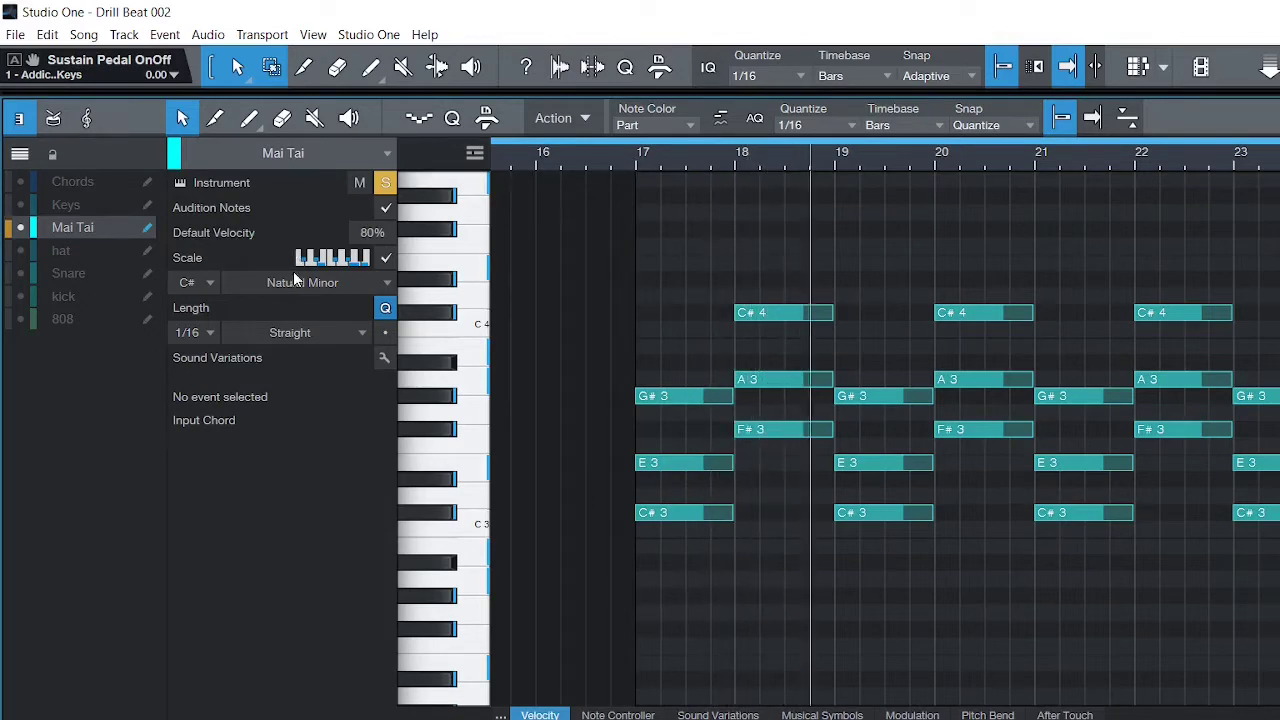
key("F2")
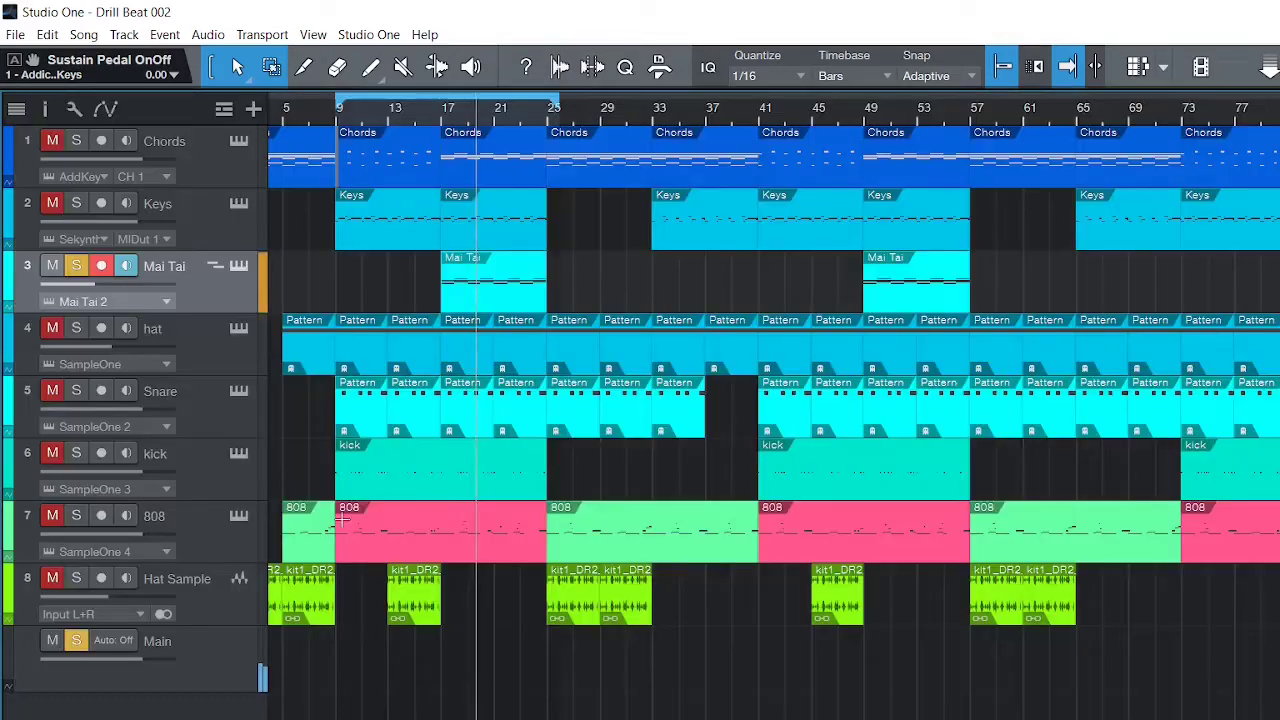
Enable the Arpeggiator note effect on the Mai Tai track while it plays, and close the effect window.
left_click(215, 265)
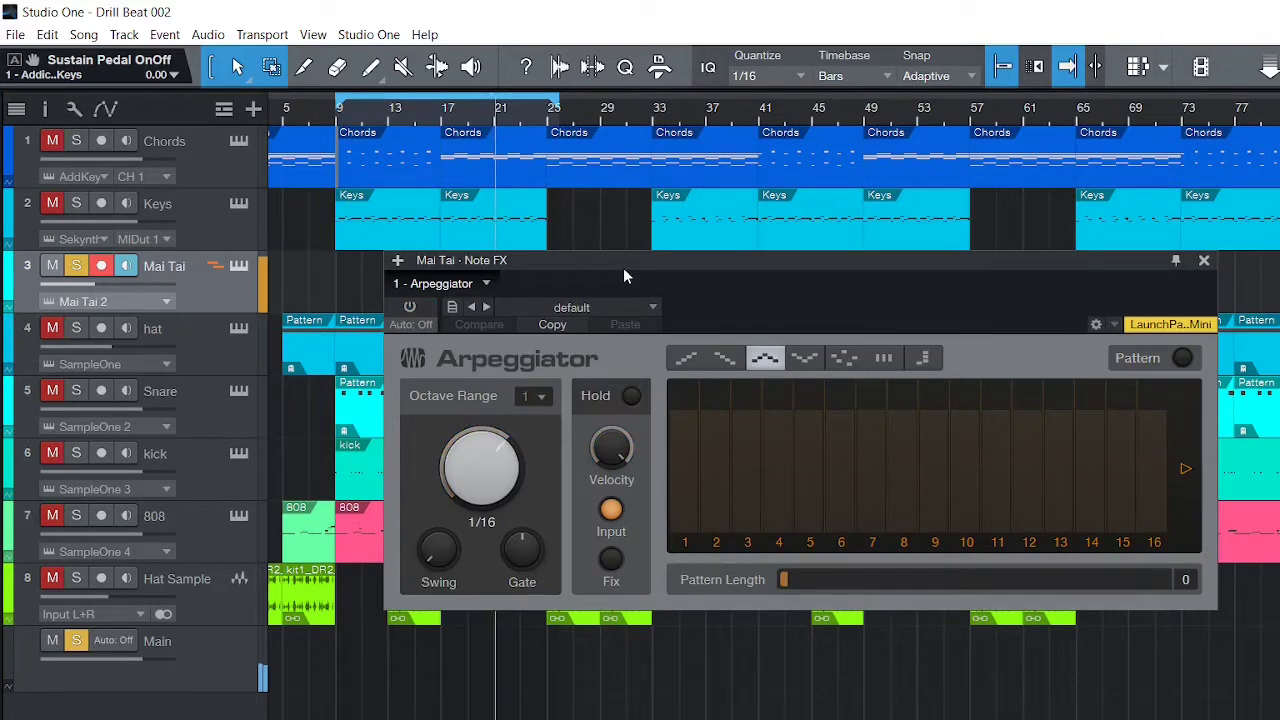
left_click_drag(624, 269, 437, 362)
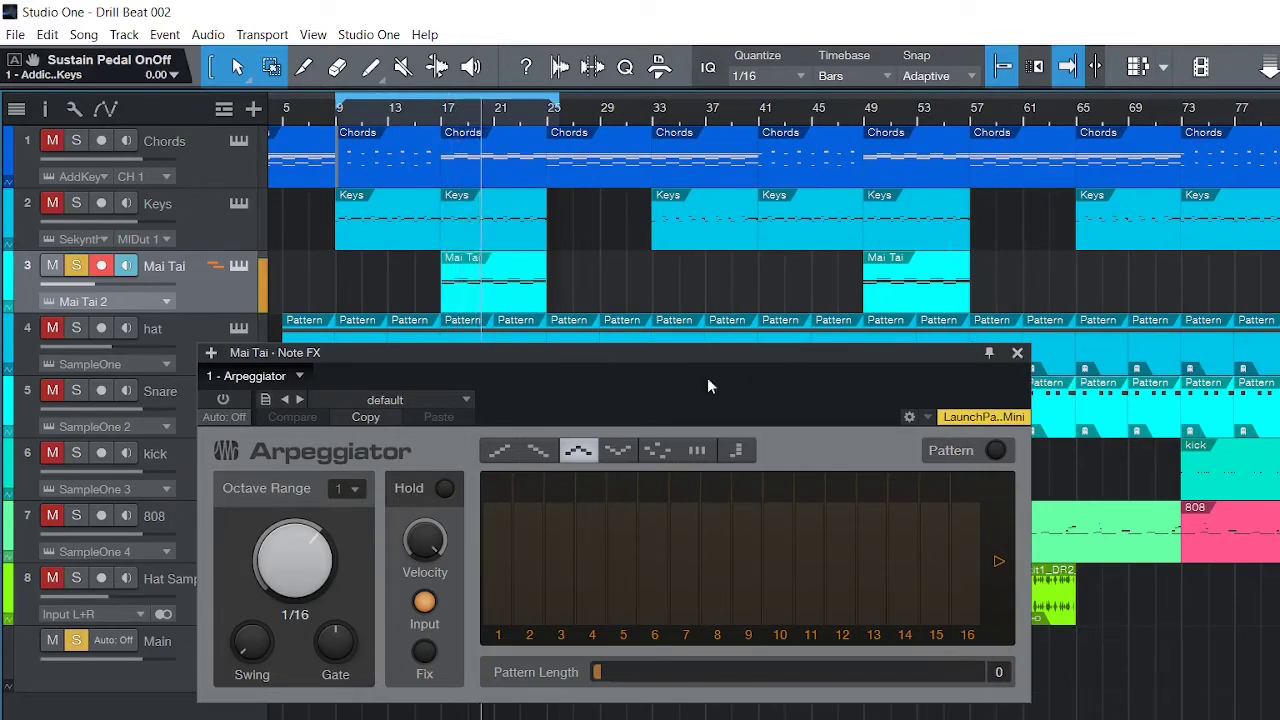
left_click_drag(430, 351, 562, 344)
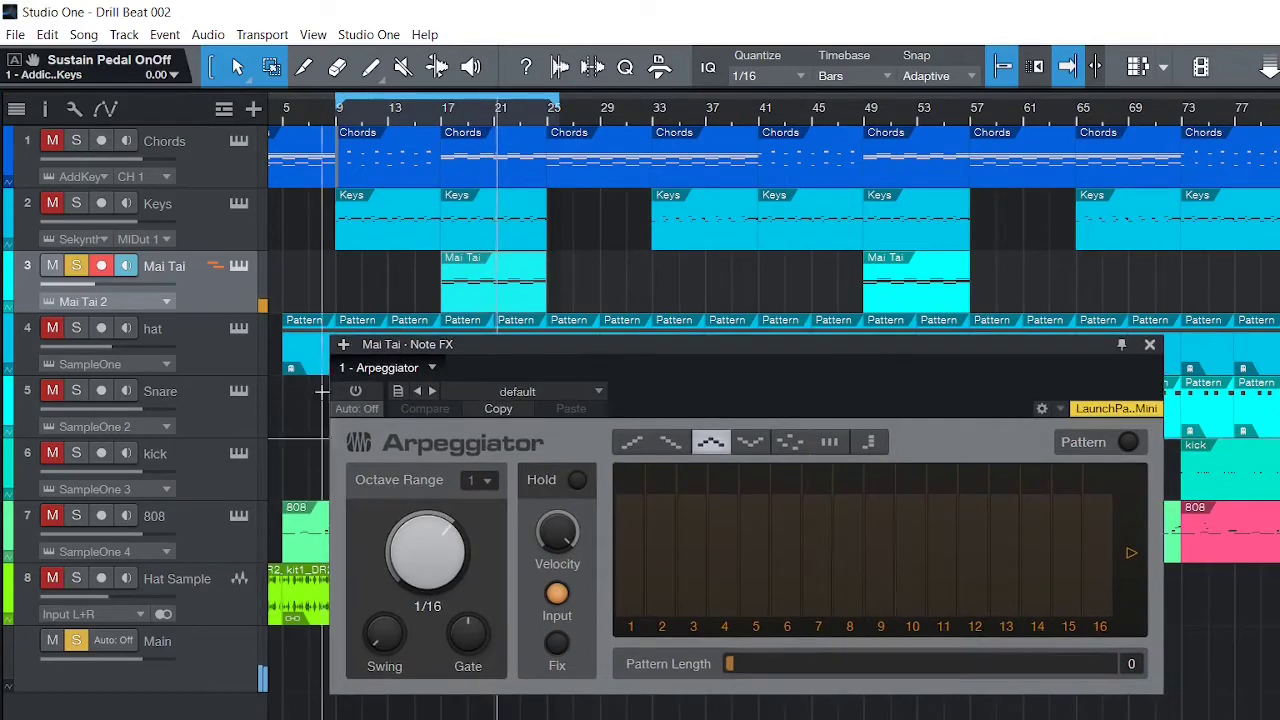
left_click(355, 391)
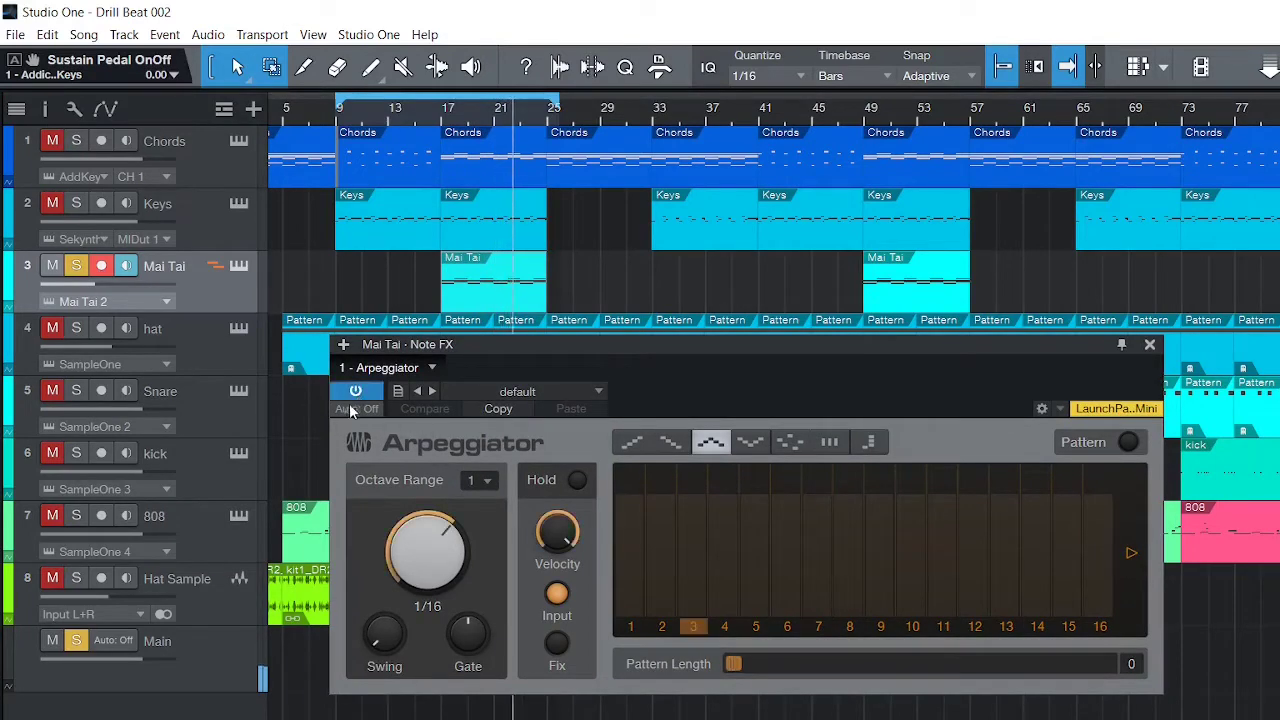
left_click(1149, 344)
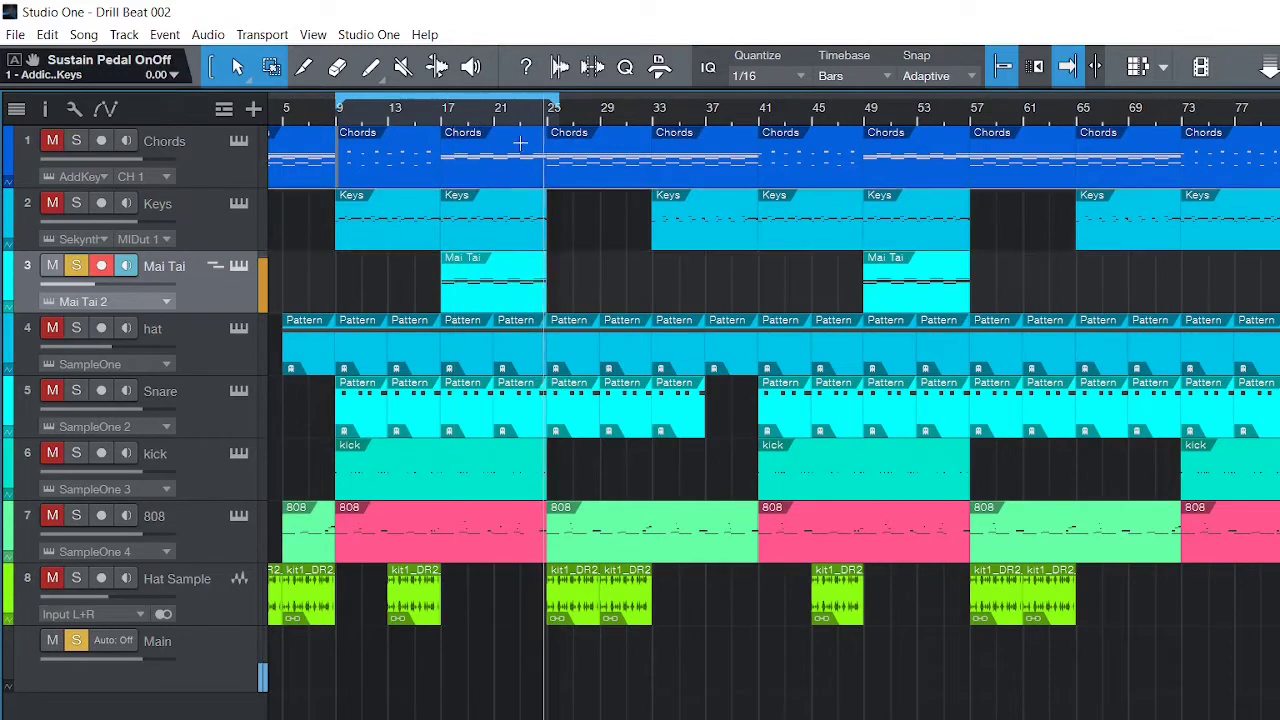
Align the loop range's end to bar 25 and stop the Mai Tai playback.
key("f")
key("space")
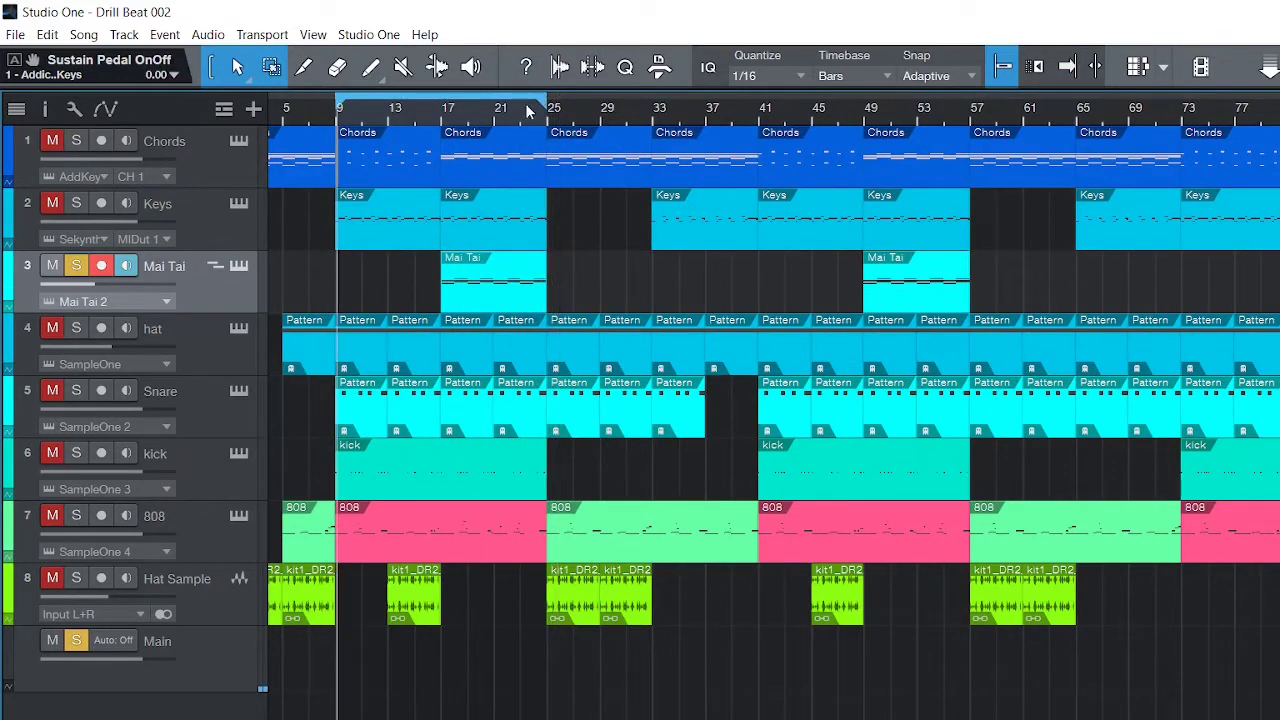
key("space")
key("f")
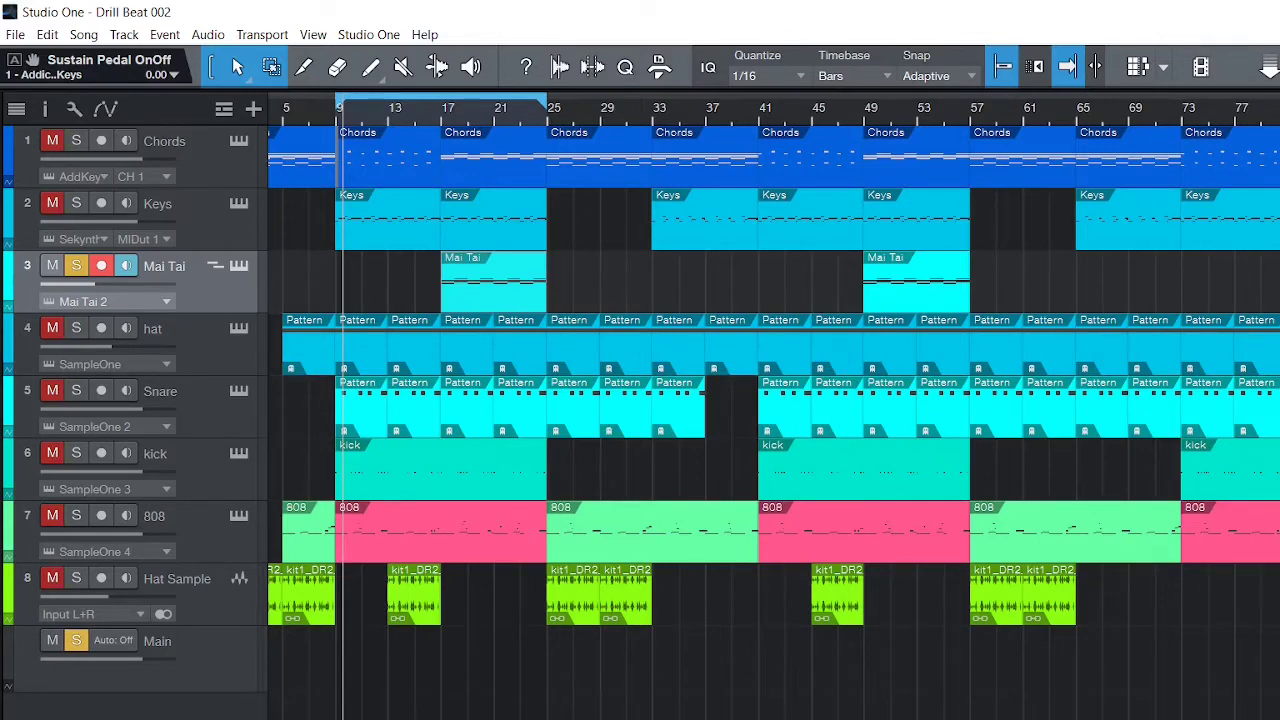
left_click_drag(3, 322, 208, 290)
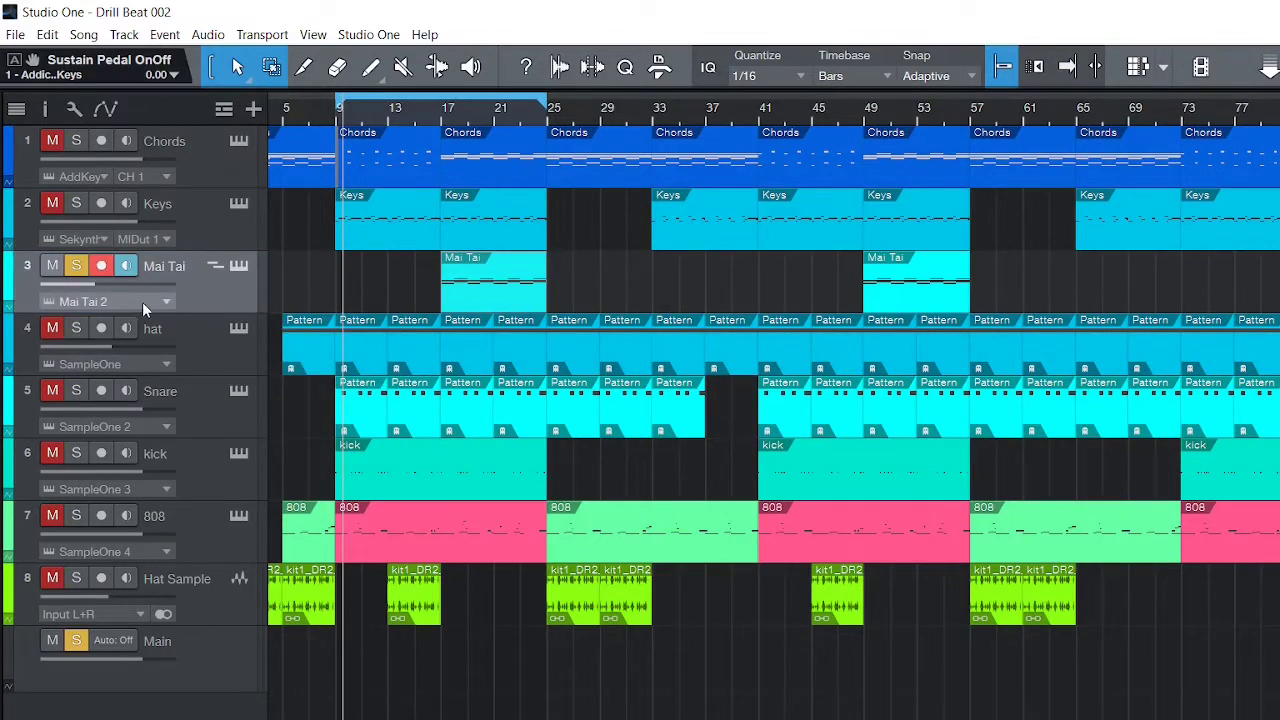
Show the Mai Tai track's inspector and Arpeggiator, toggle the effect off and on, and close its window.
left_click(215, 268)
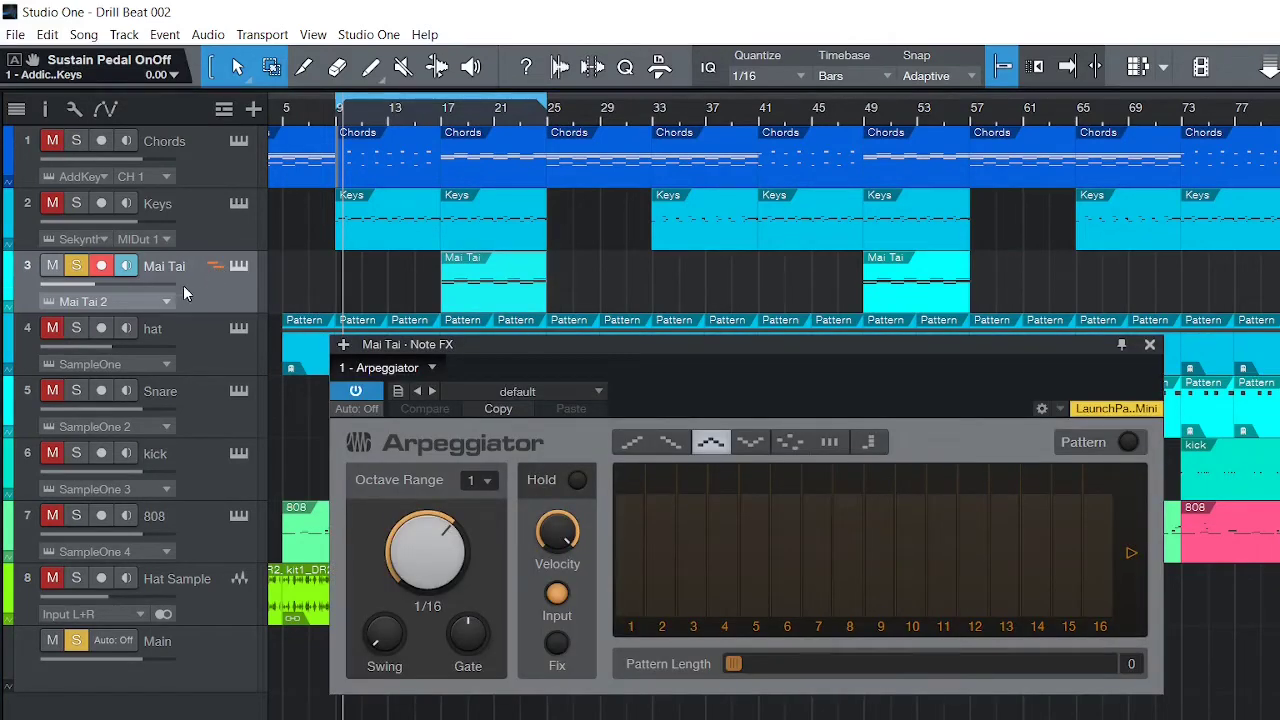
left_click(17, 108)
left_click(17, 108)
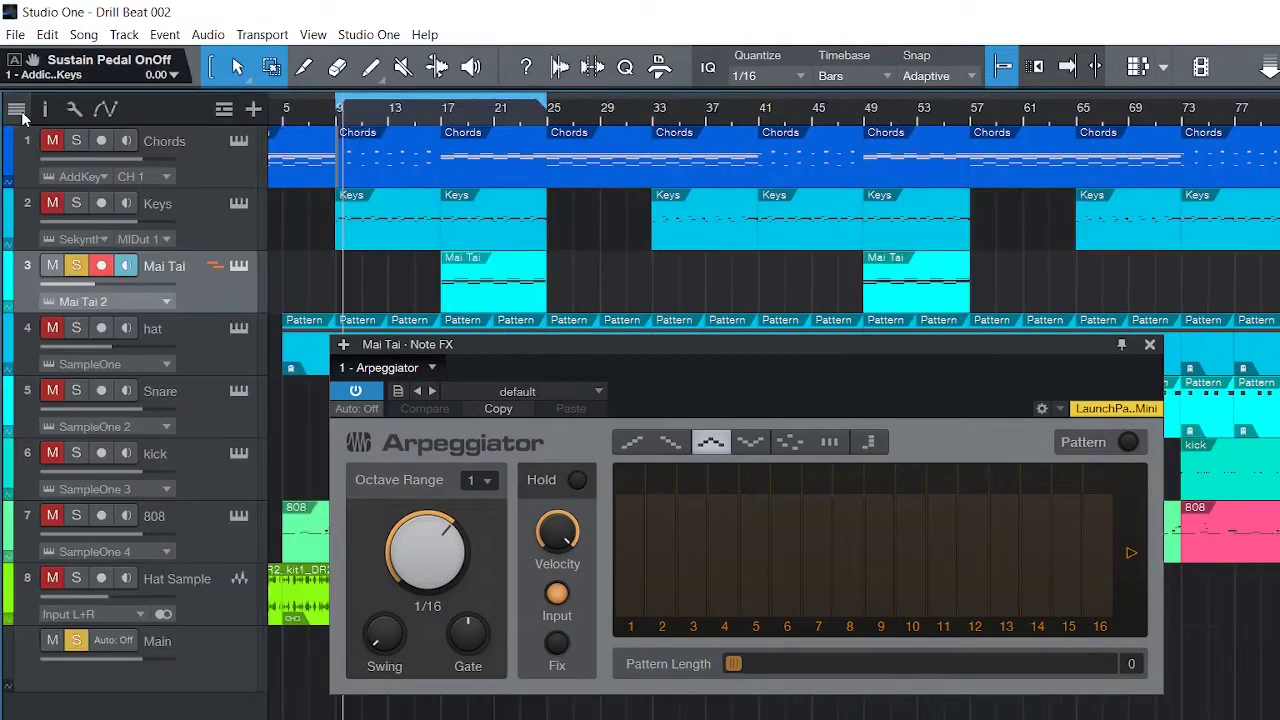
left_click(45, 108)
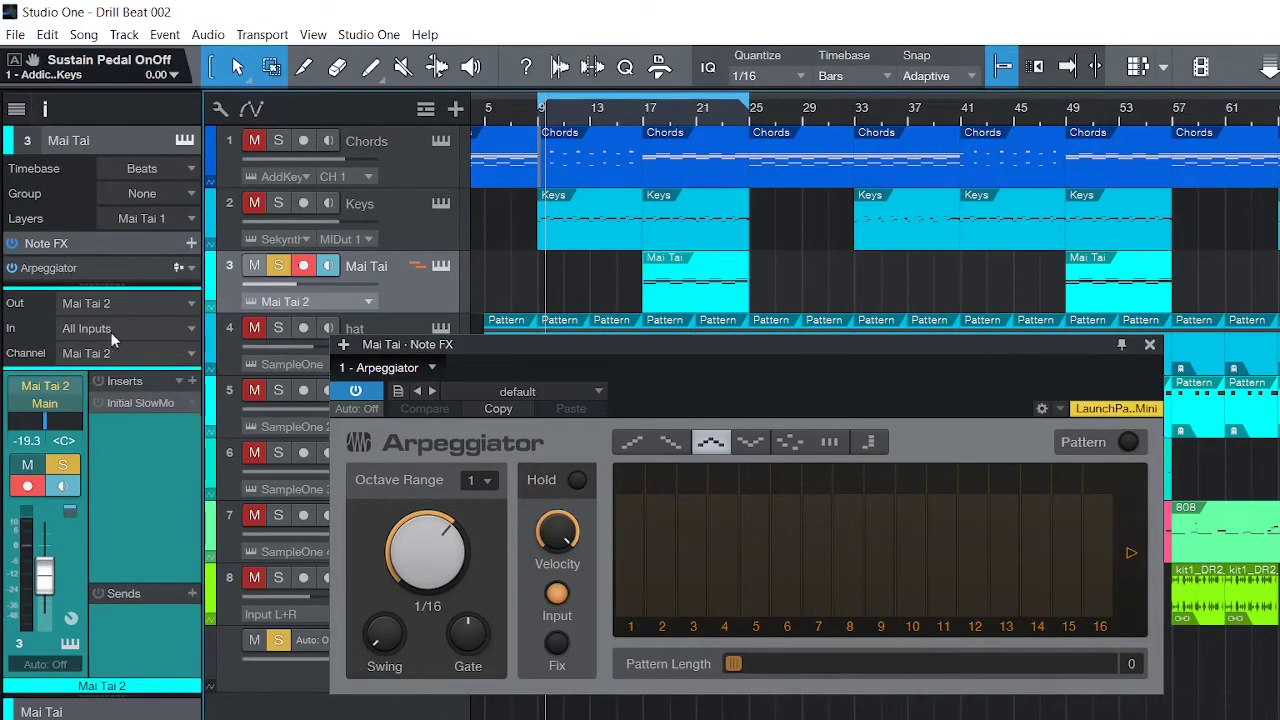
left_click(12, 268)
left_click(12, 268)
left_click(1155, 345)
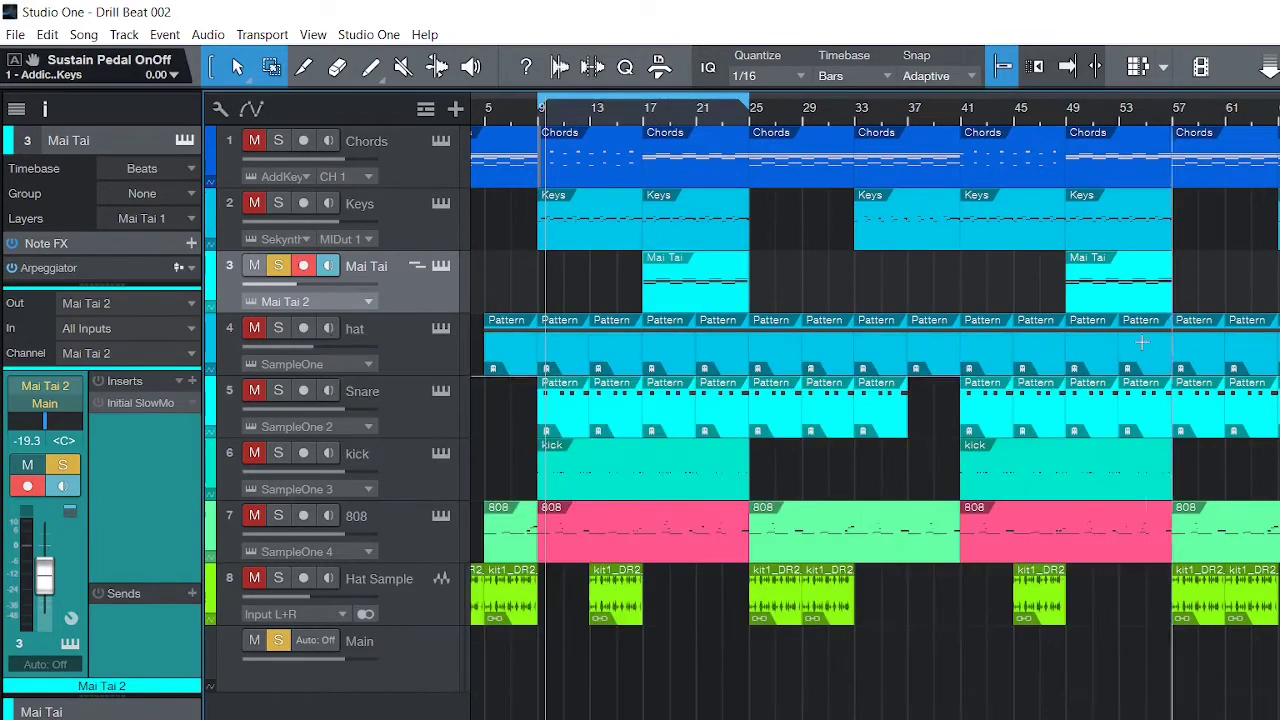
Add the Chorder note effect to the hat track and close its window.
left_click(394, 340)
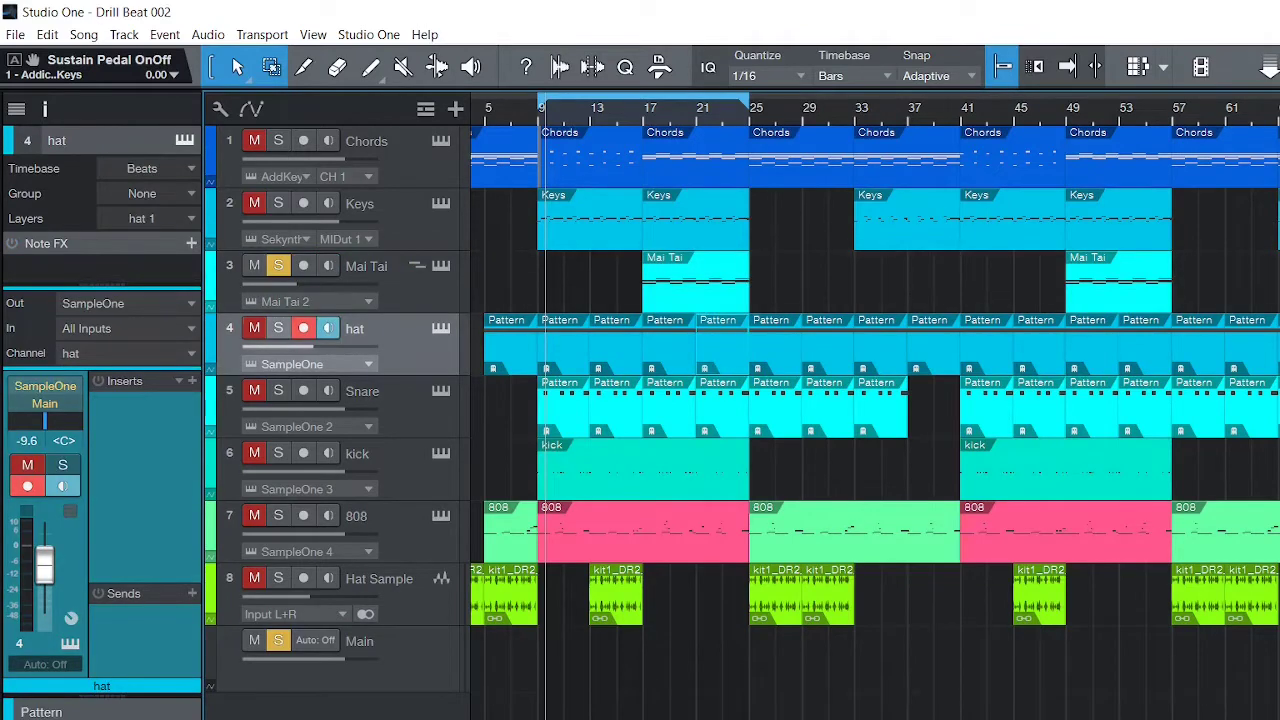
mouse_move(394, 340)
left_mouse_down()
mouse_move(367, 331)
mouse_move(413, 344)
mouse_move(405, 351)
left_mouse_up()
left_click_drag(491, 338, 735, 390)
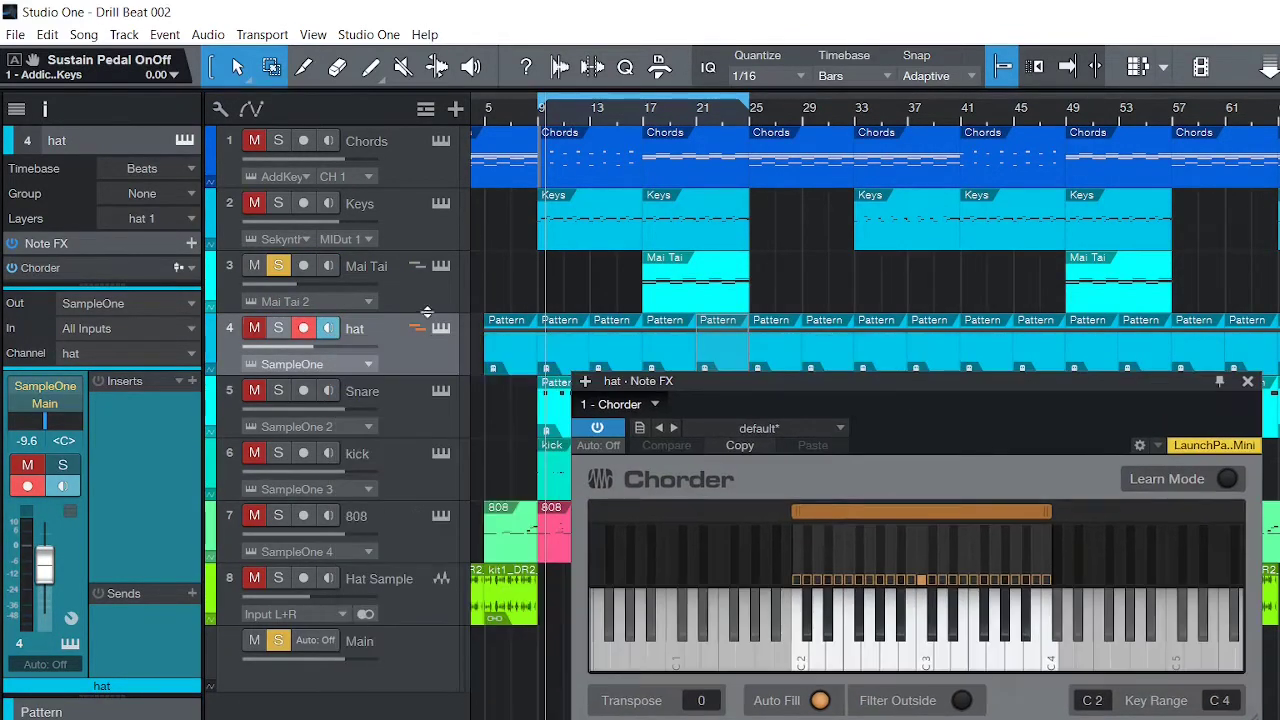
left_click(1247, 383)
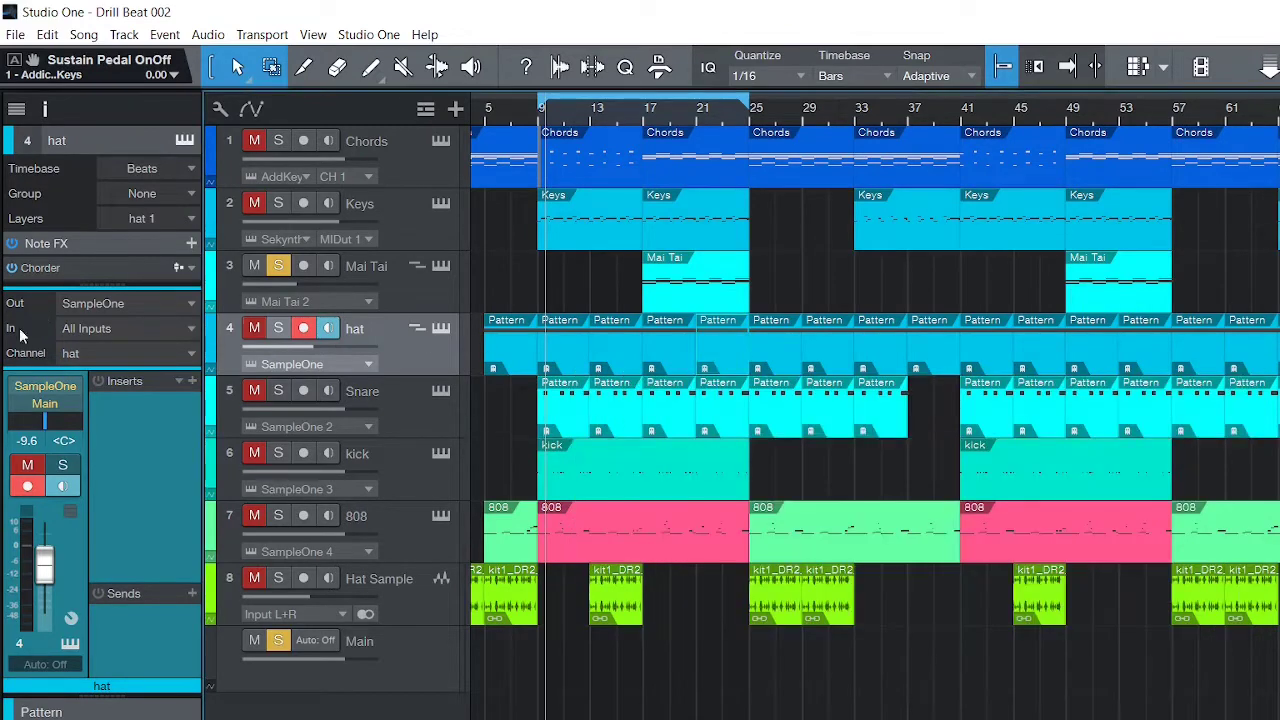
Remove the Chorder note effect from the hat track and hide the inspector.
right_click(190, 266)
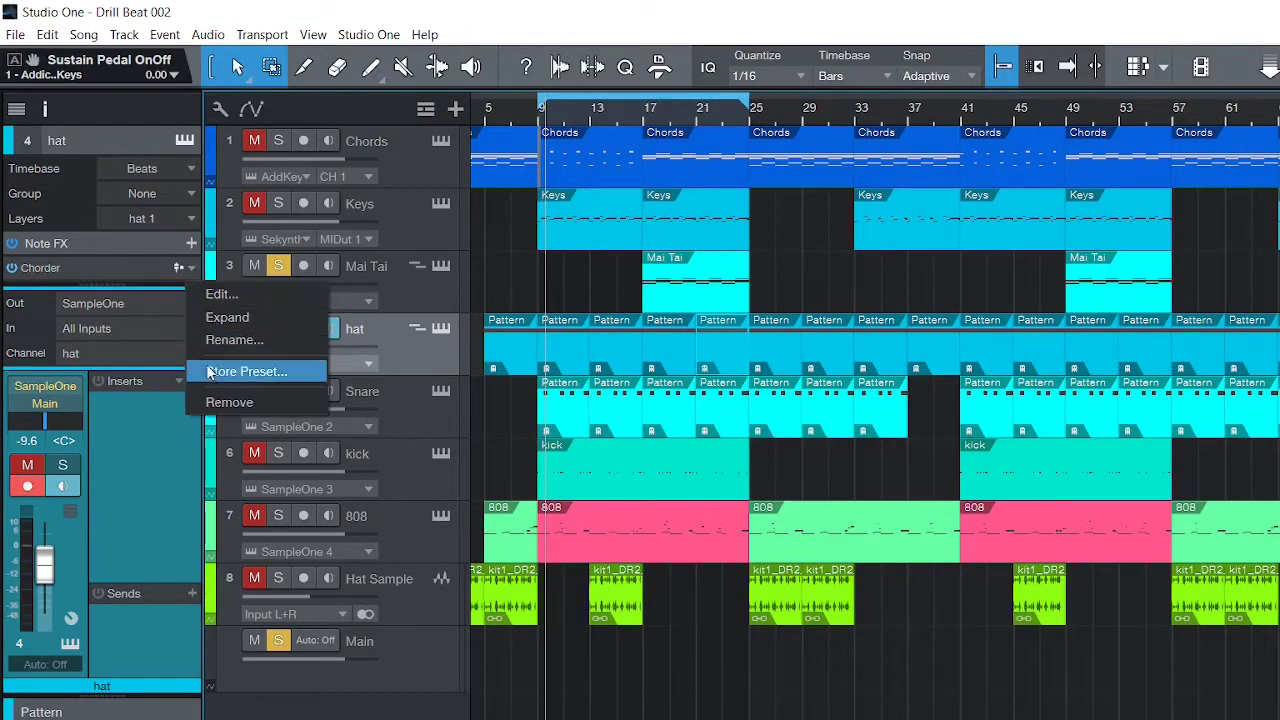
left_click(215, 400)
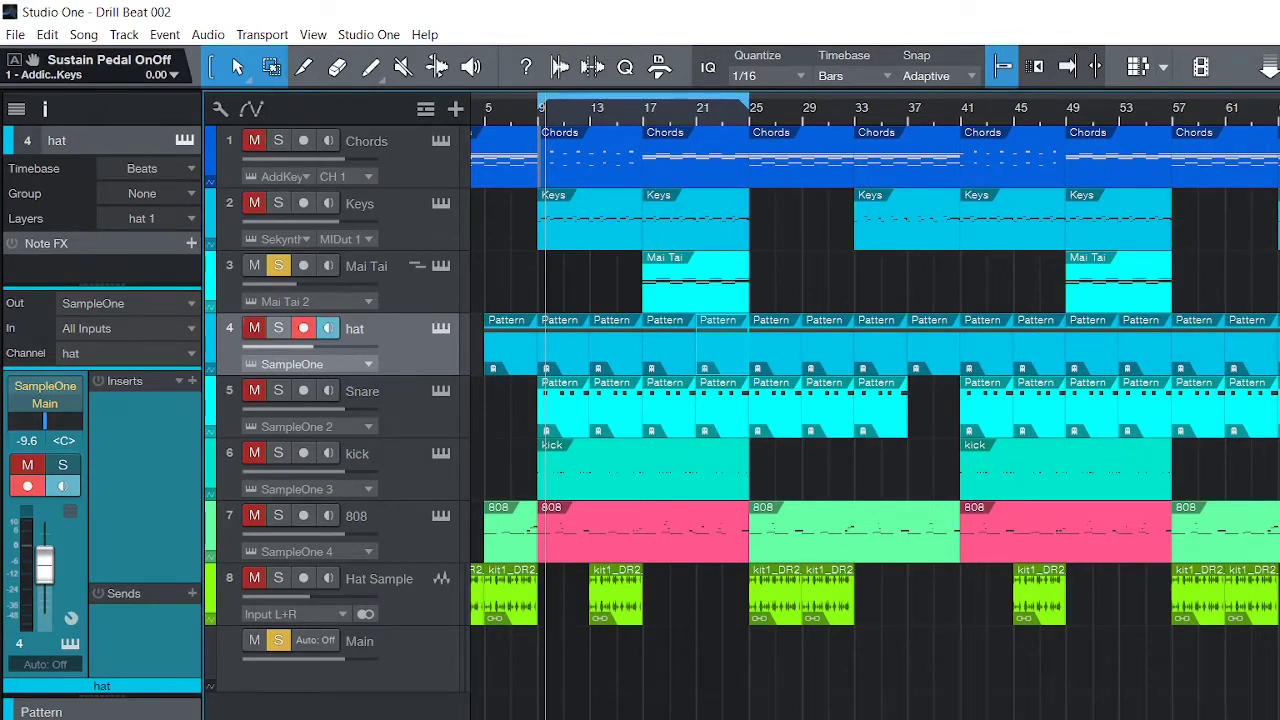
left_click(44, 109)
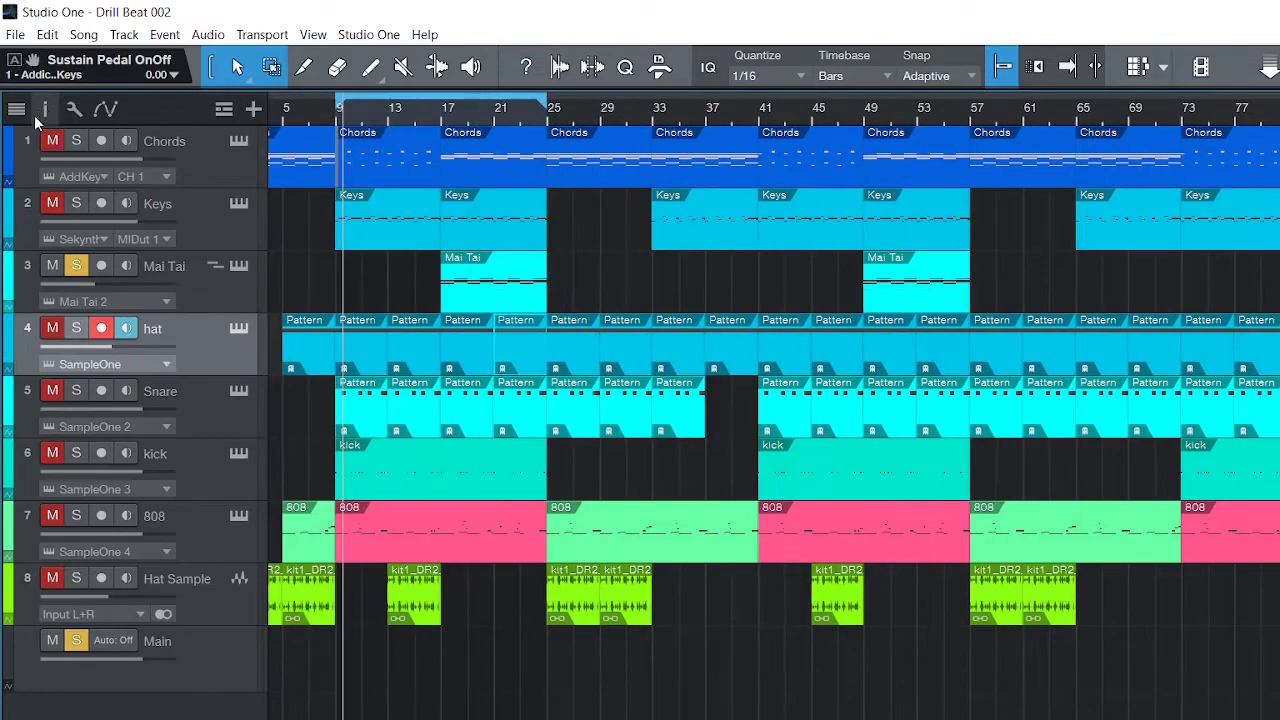
Turn off solo on the Mai Tai track and place the playback position at bar 17.
left_click(75, 268)
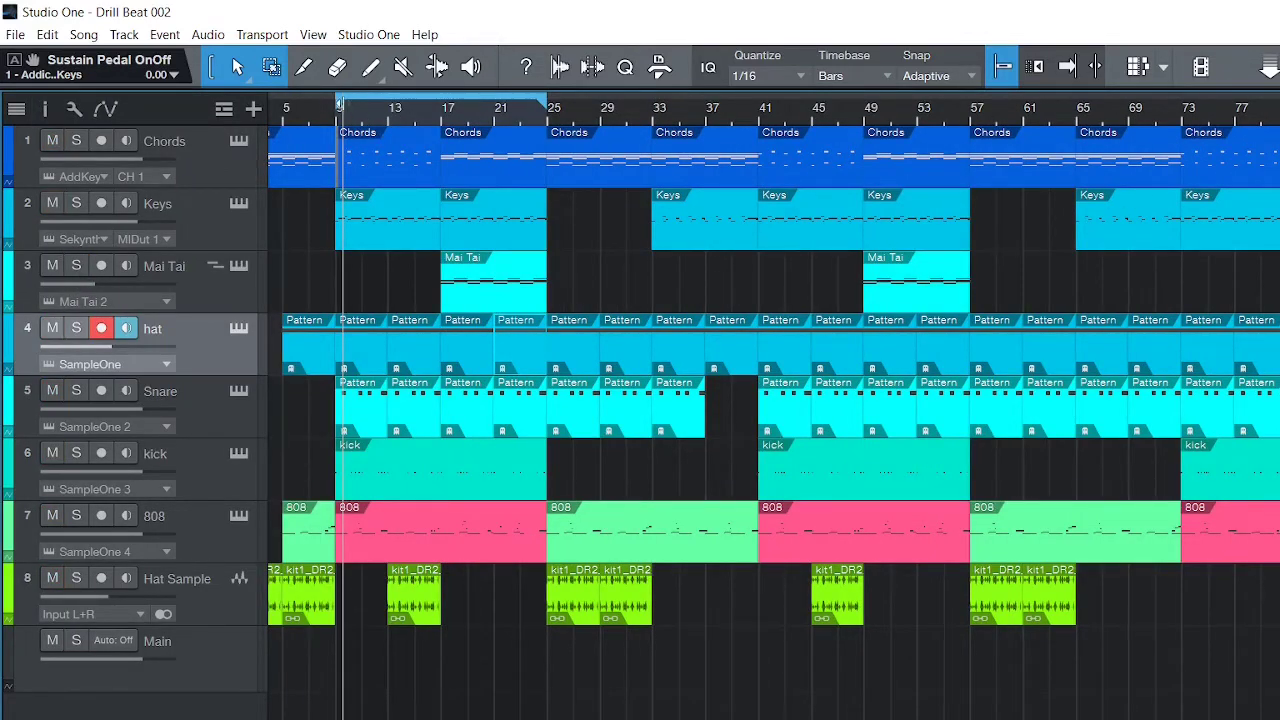
mouse_move(340, 105)
left_mouse_down()
mouse_move(464, 108)
mouse_move(338, 106)
left_mouse_up()
left_click(444, 115)
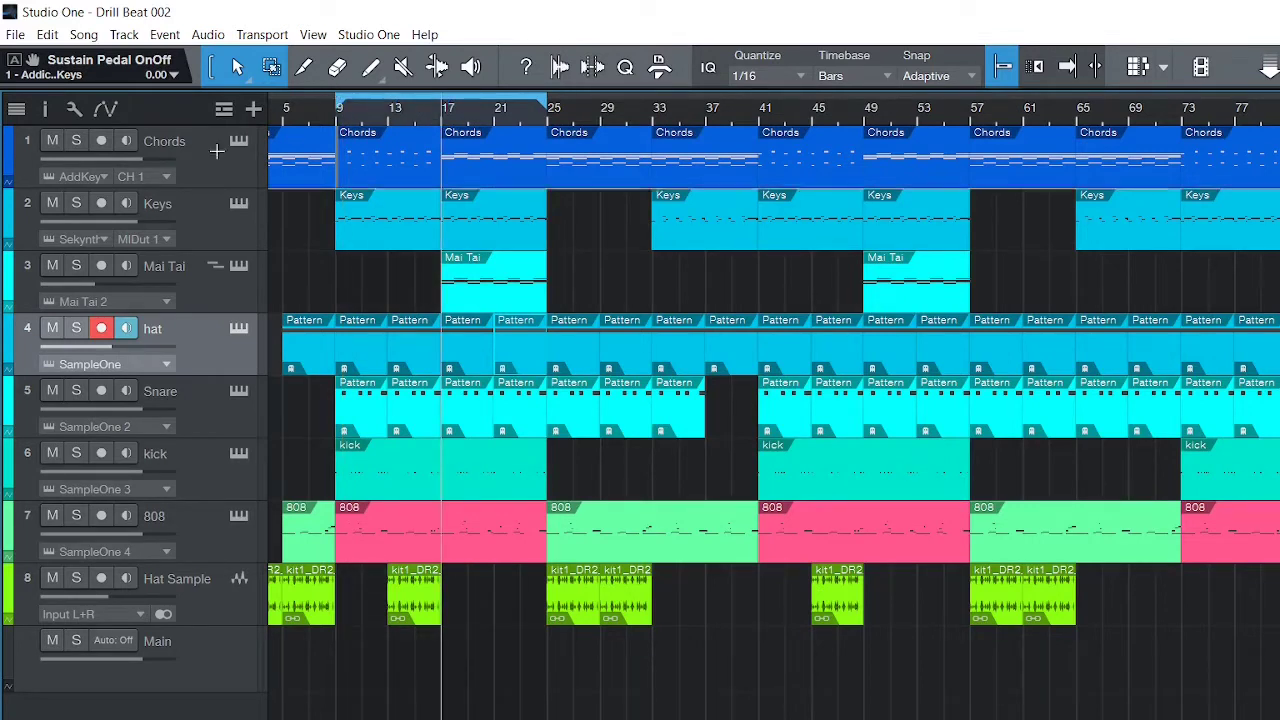
Solo the Chords, Keys and Mai Tai tracks together and play them from bar 17 and again from bar 9.
left_click(196, 162)
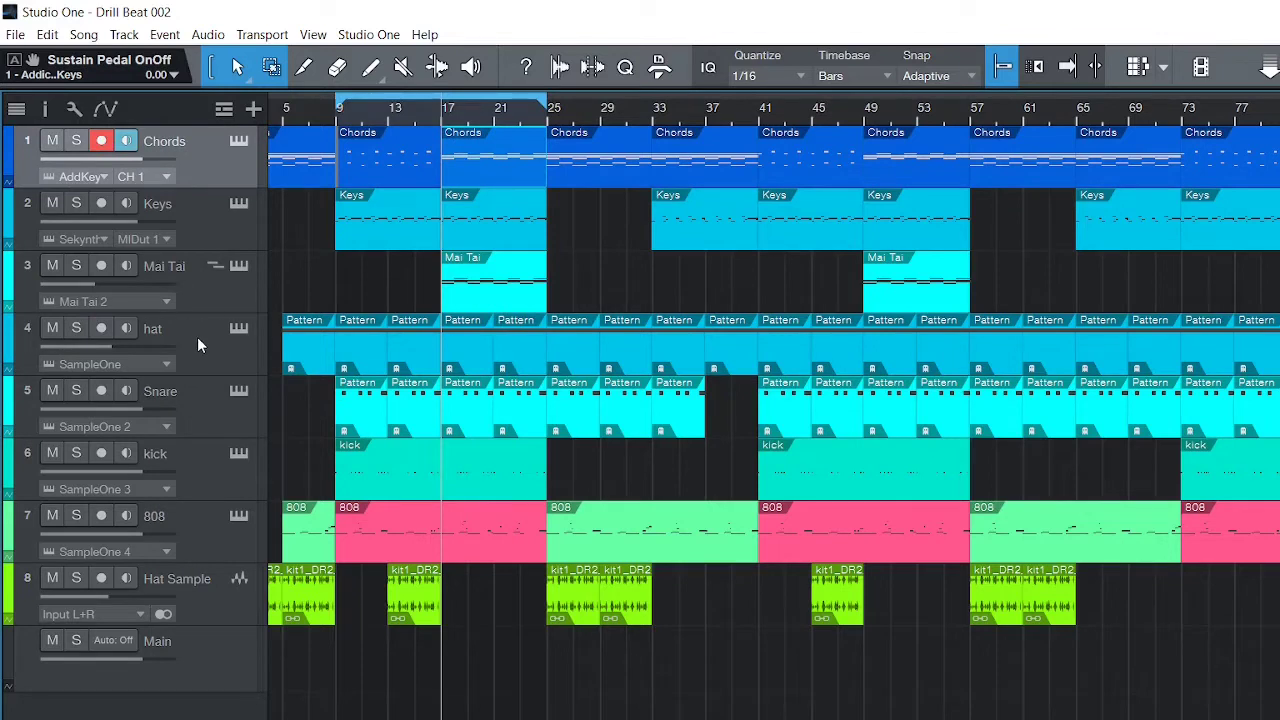
left_click(212, 295)
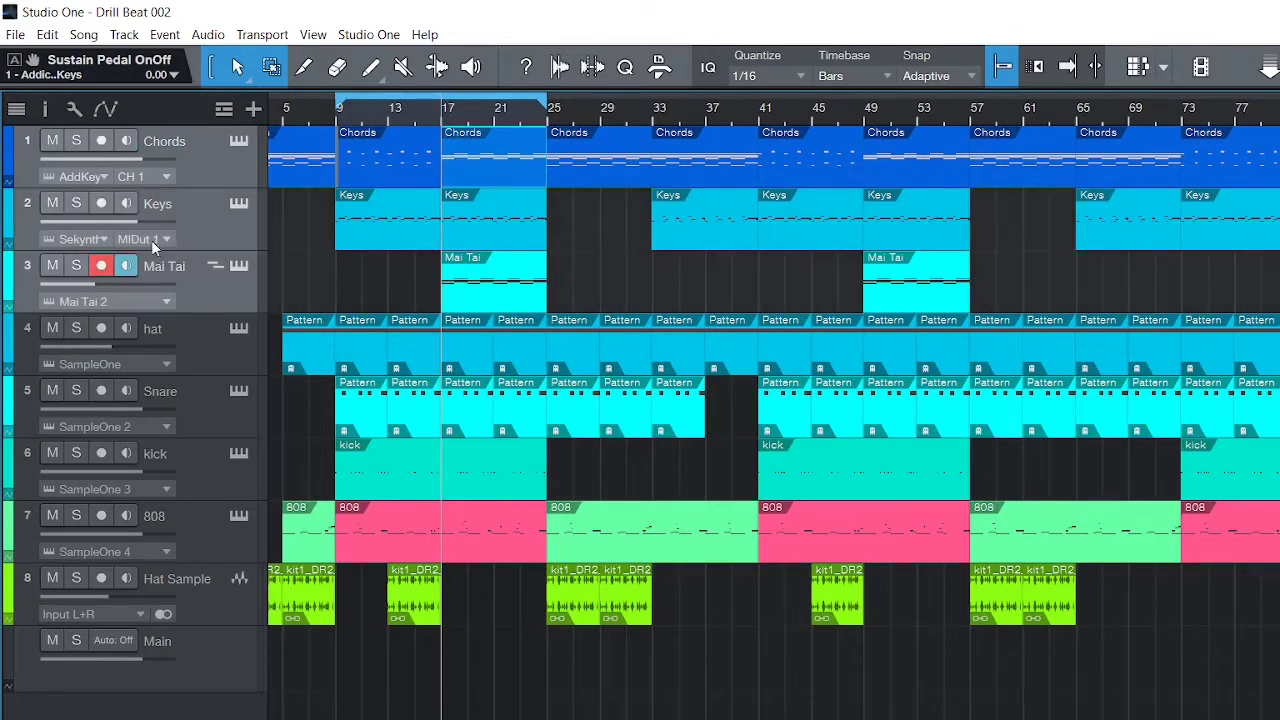
left_click(70, 148)
key("/")
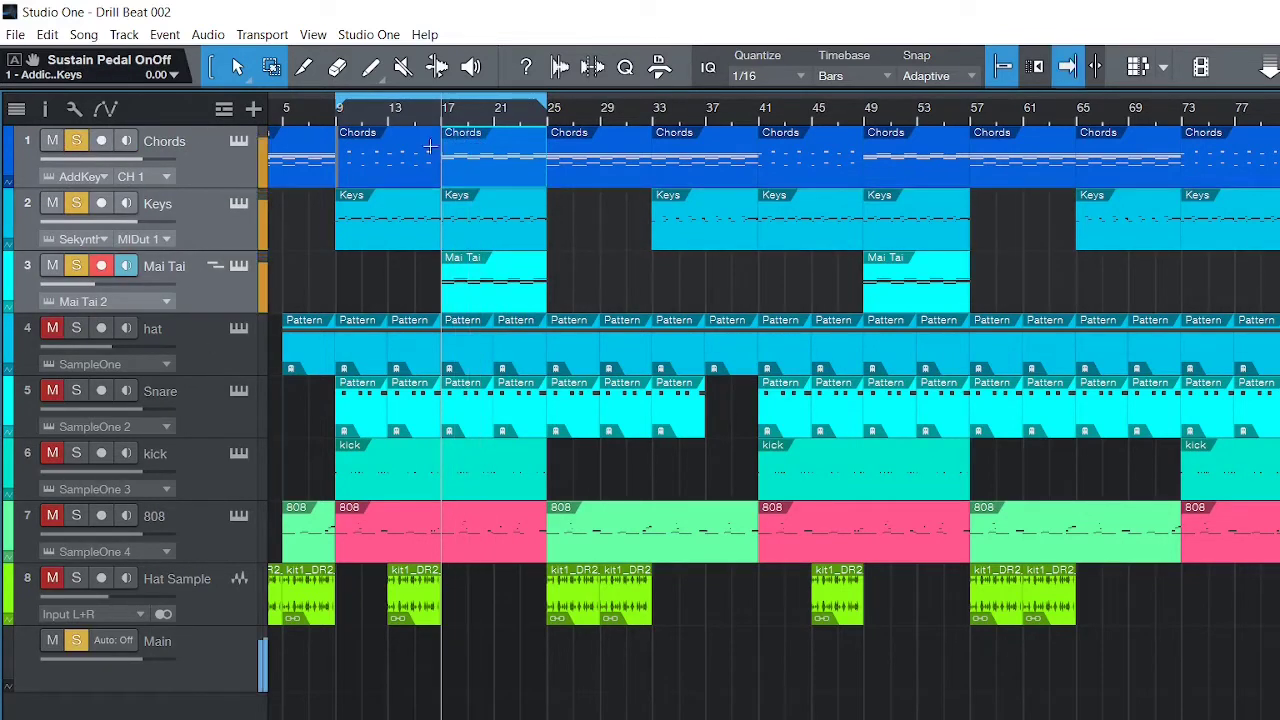
key("space")
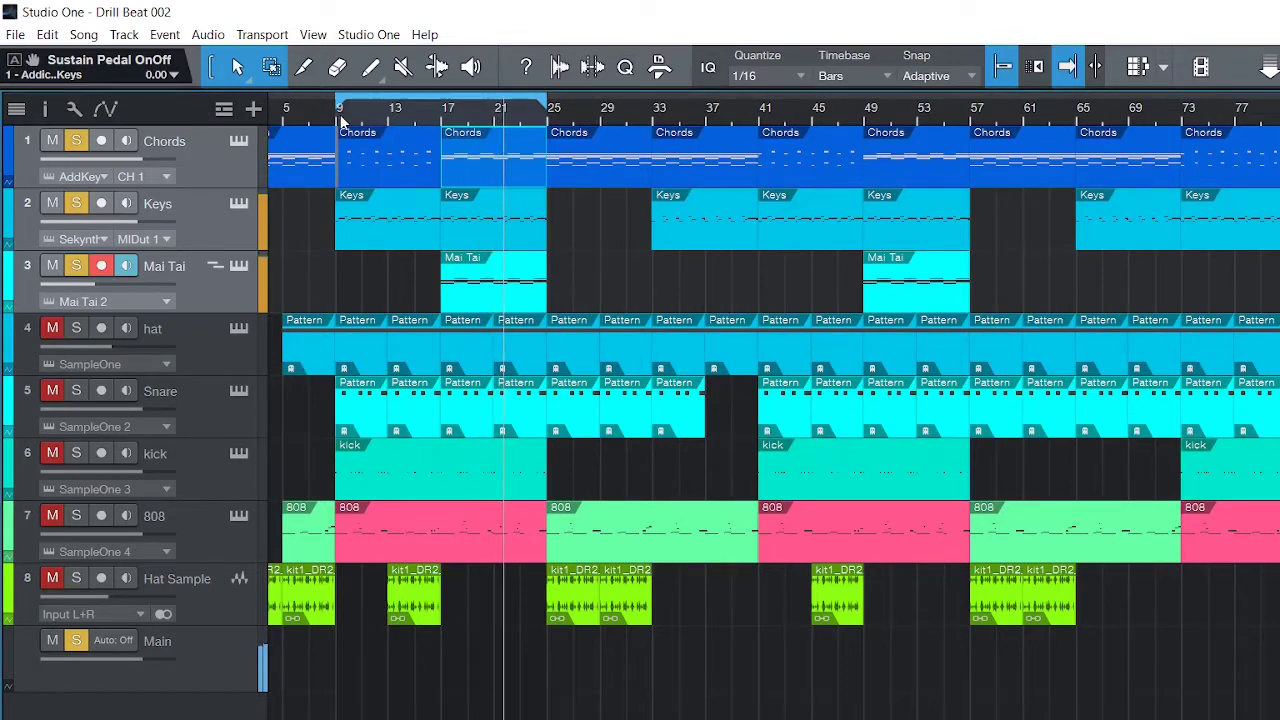
left_click(338, 110)
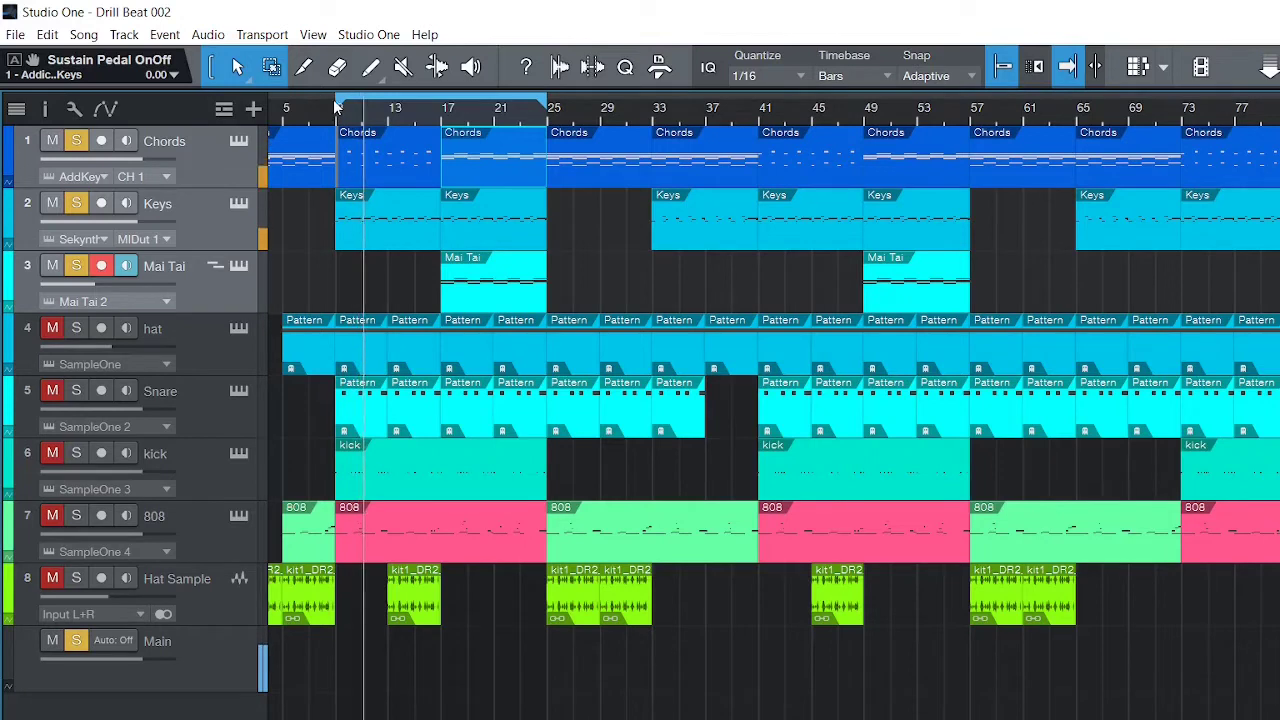
Turn off solo on the Chords, Keys and Mai Tai tracks and audition the hat track solo while viewing its pattern.
left_click(77, 141)
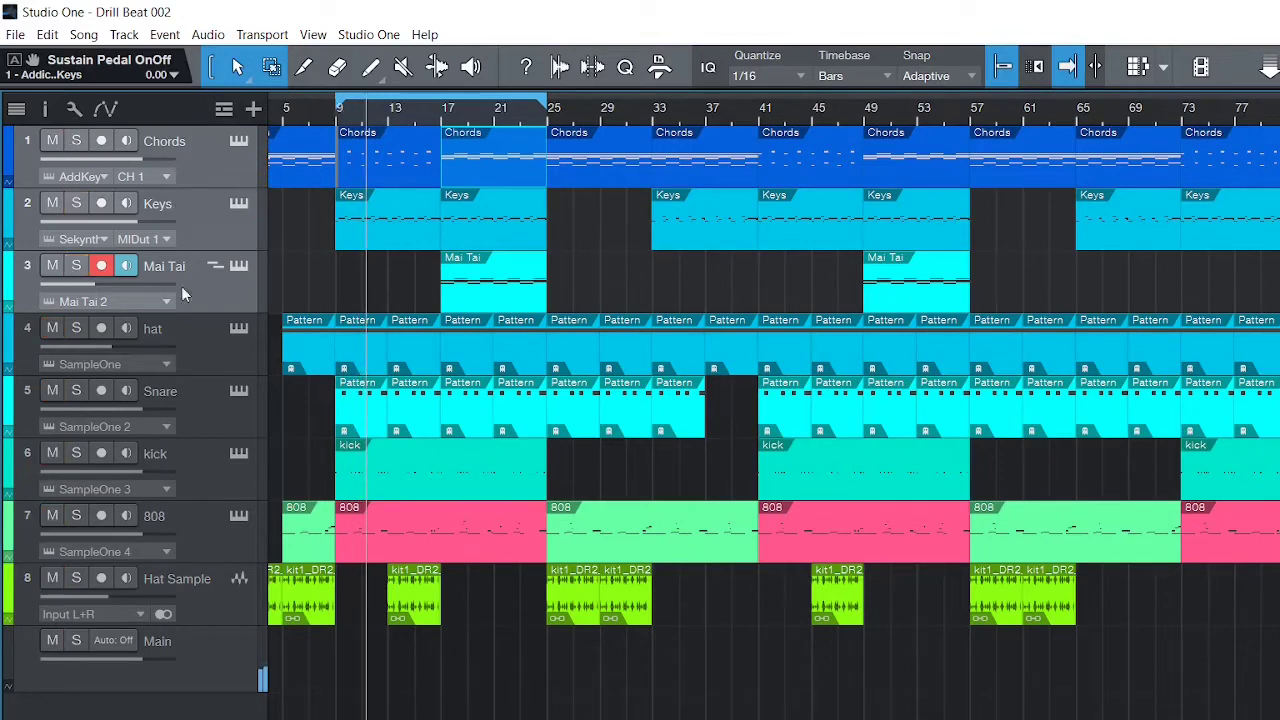
left_click(192, 342)
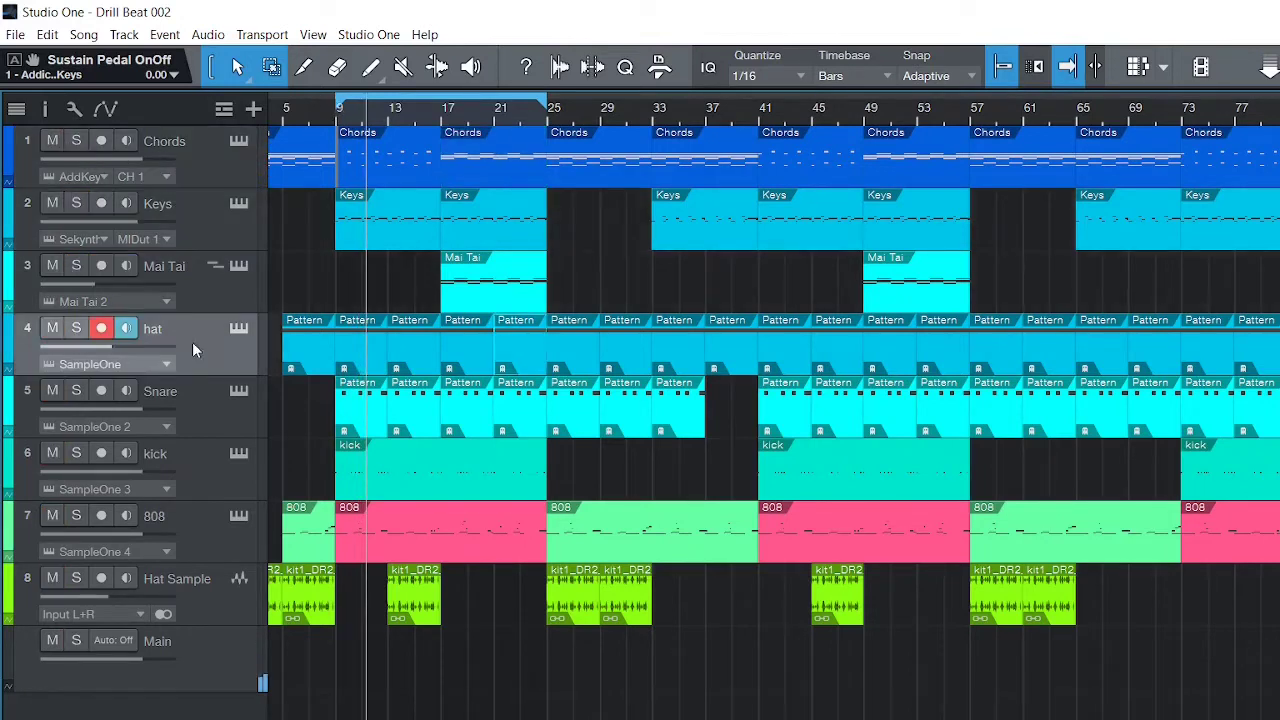
left_click(77, 331)
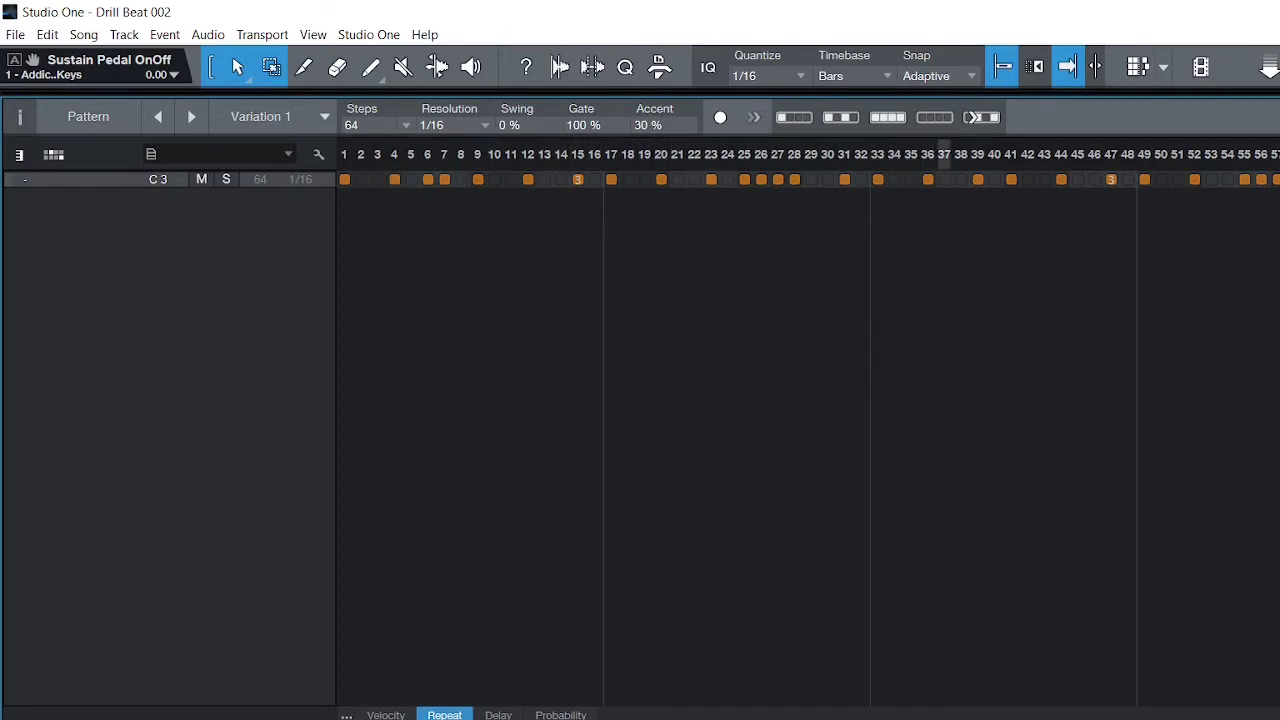
key("F2")
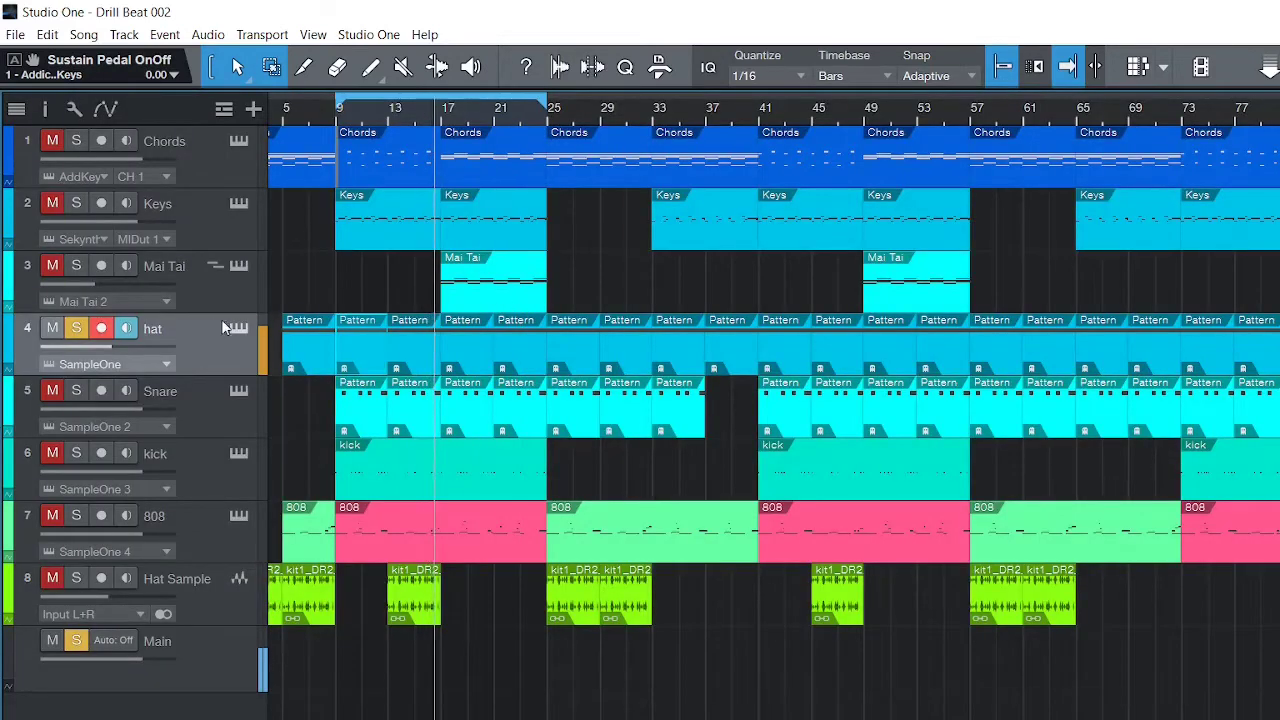
Solo the Snare track alongside the hat and open its pattern at bar 9.
left_click(83, 391)
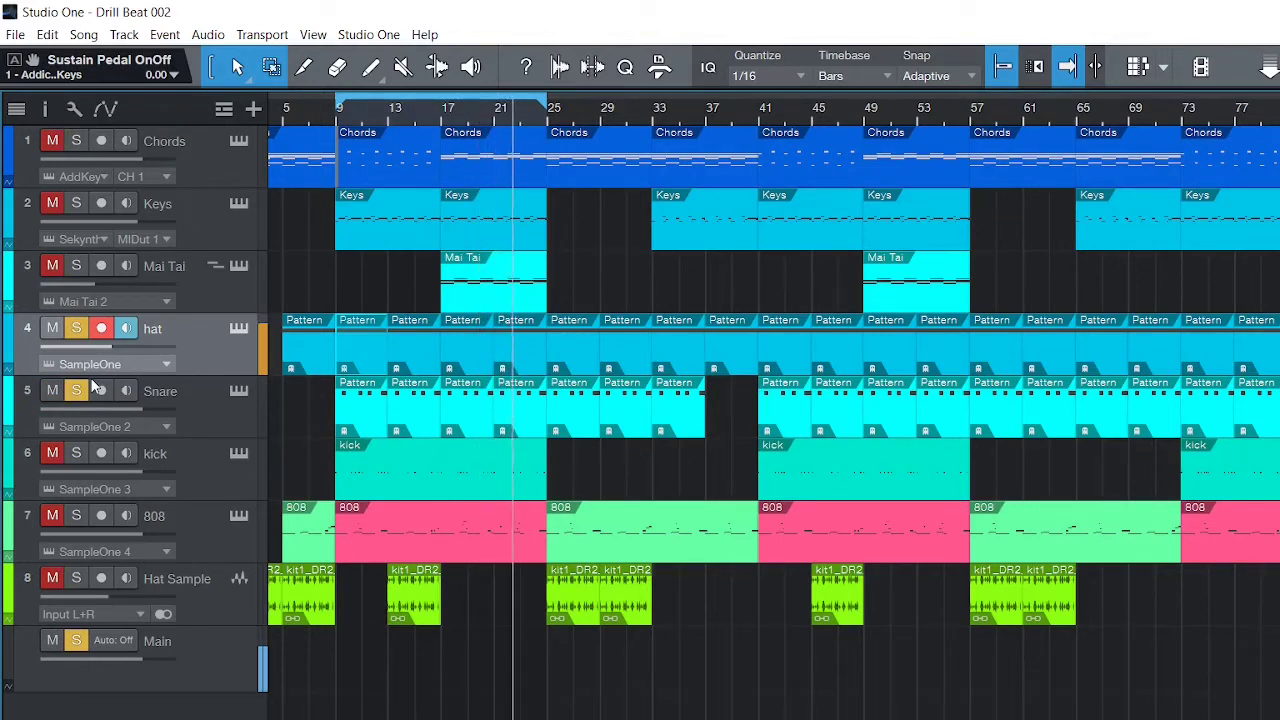
double_click(367, 413)
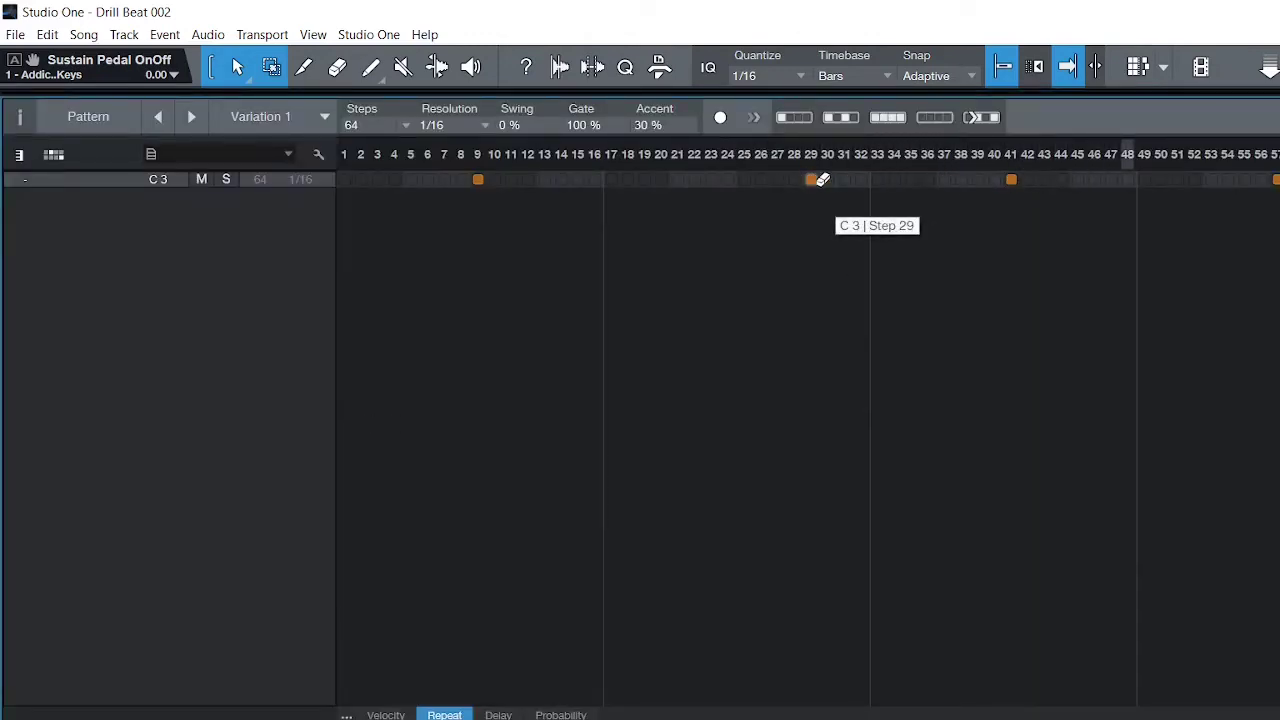
Try adding a snare hit at step 25 of the pattern and take it out again.
left_click(745, 179)
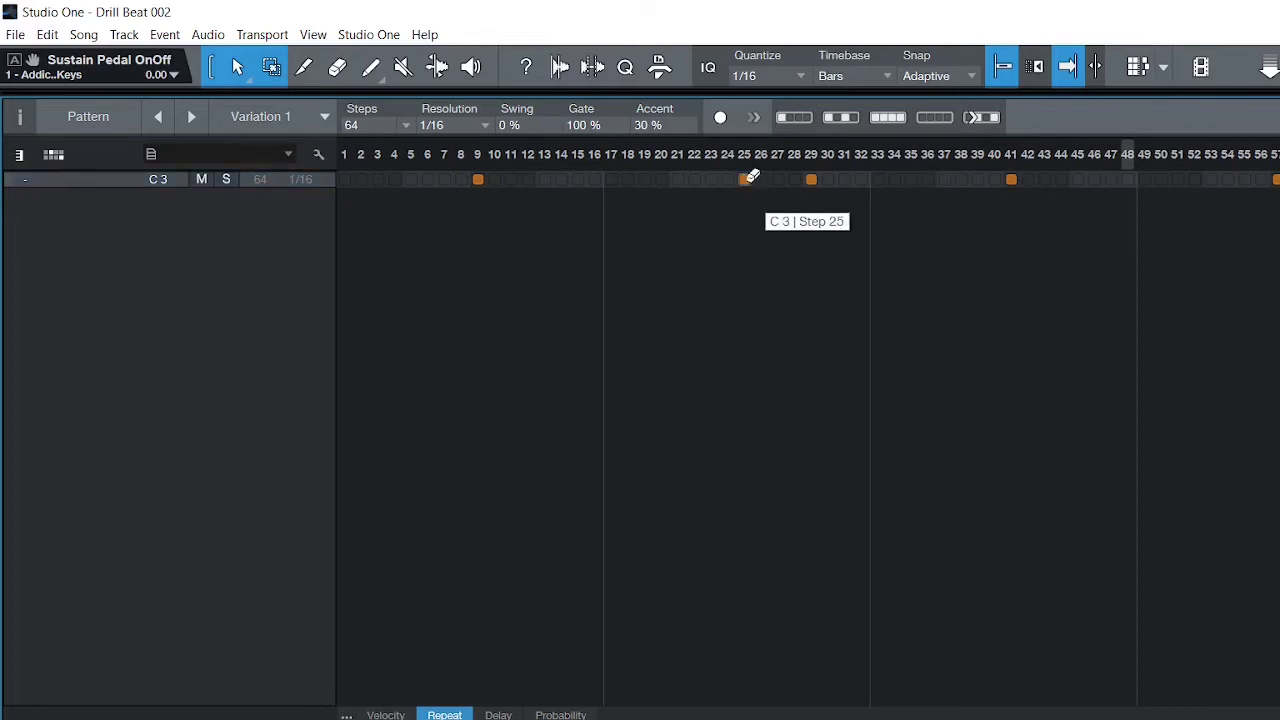
left_click(745, 179)
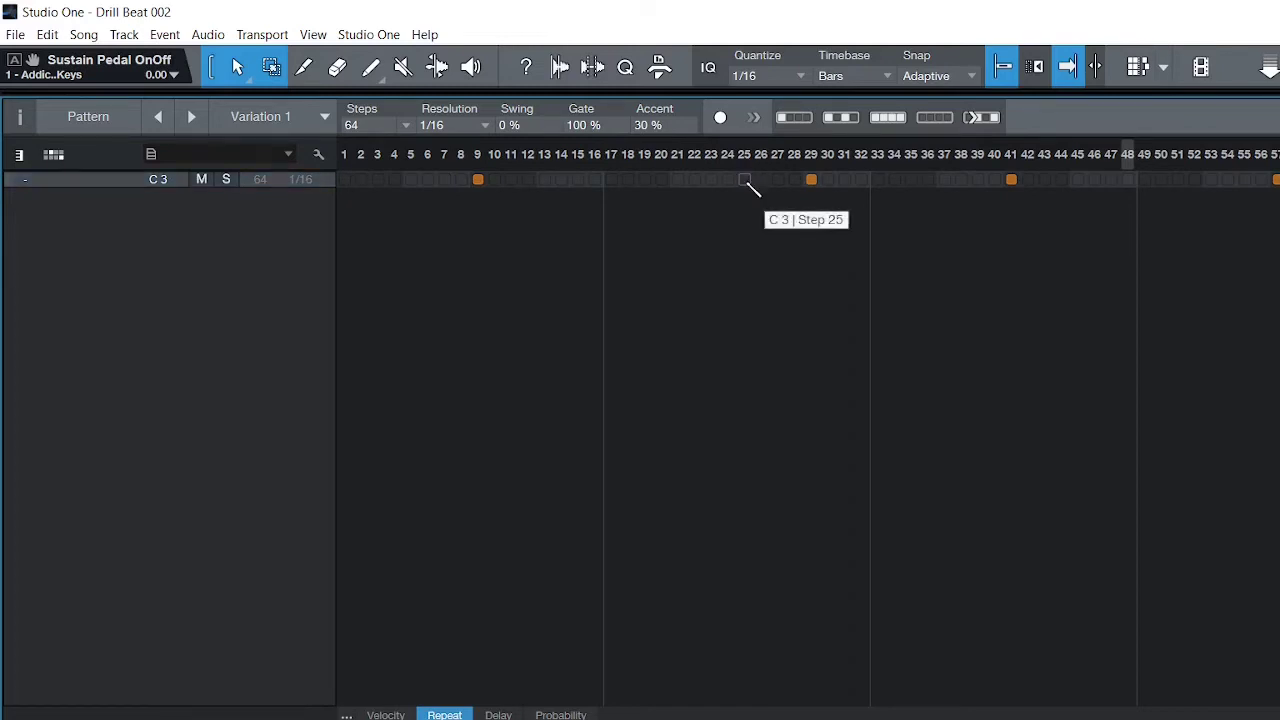
left_click(745, 179)
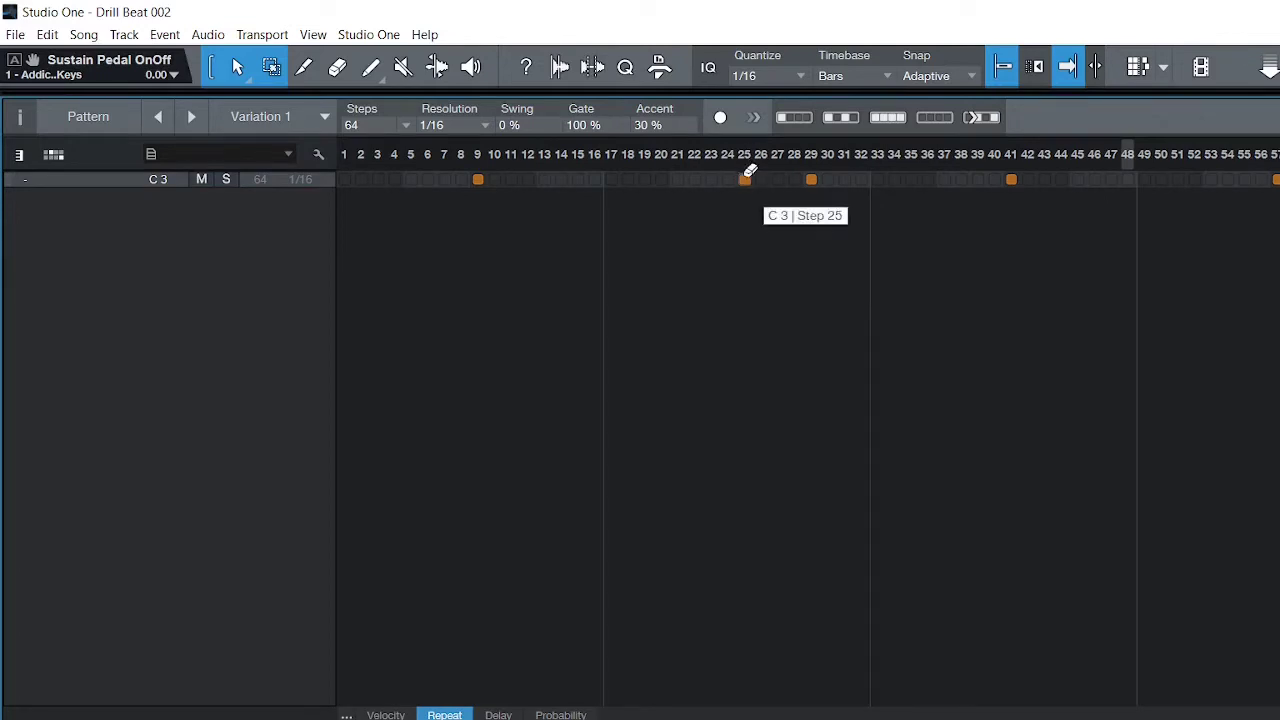
left_click(745, 179)
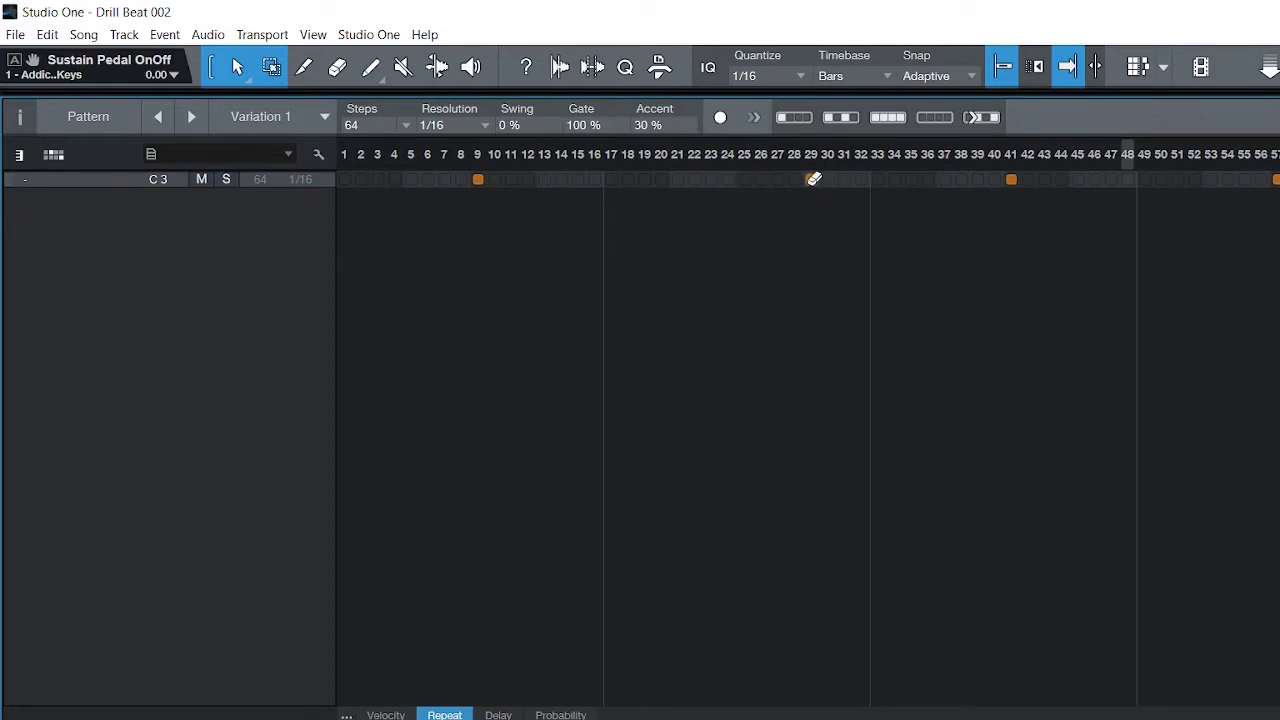
Return to the arrangement and play the soloed hat, Snare and kick tracks together from bar 9.
key("F2")
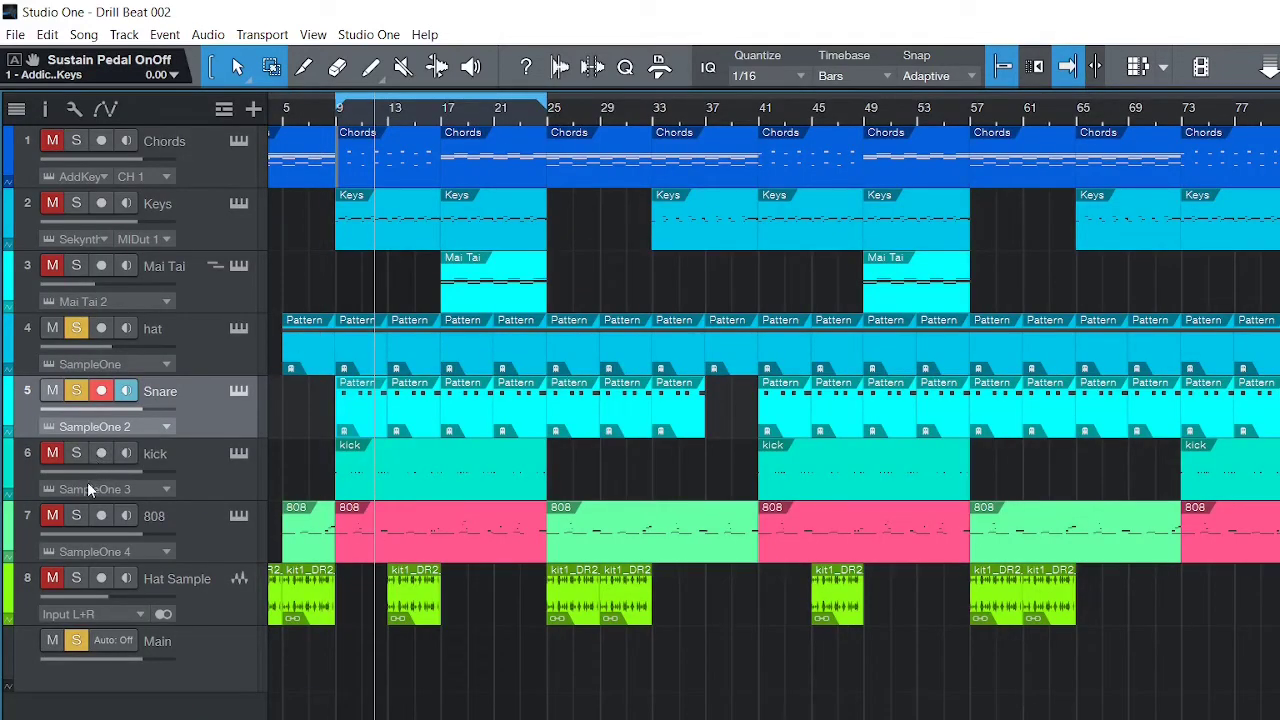
left_click(328, 116)
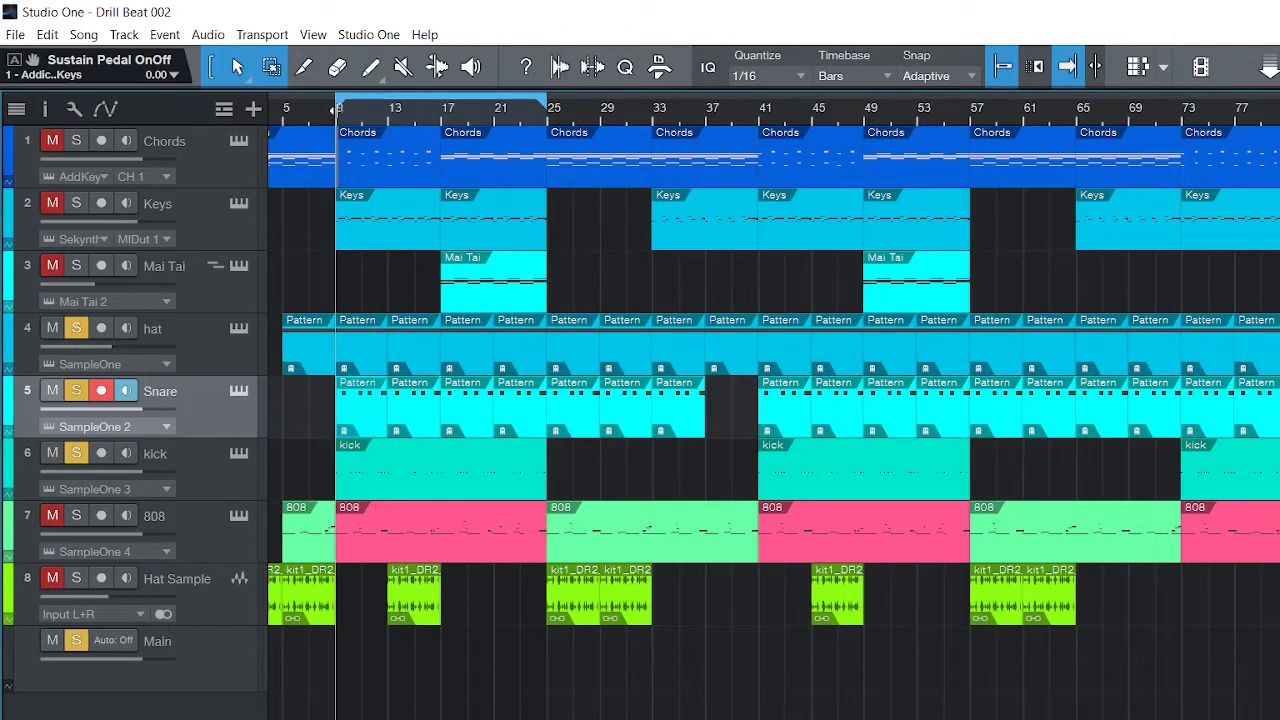
key("space")
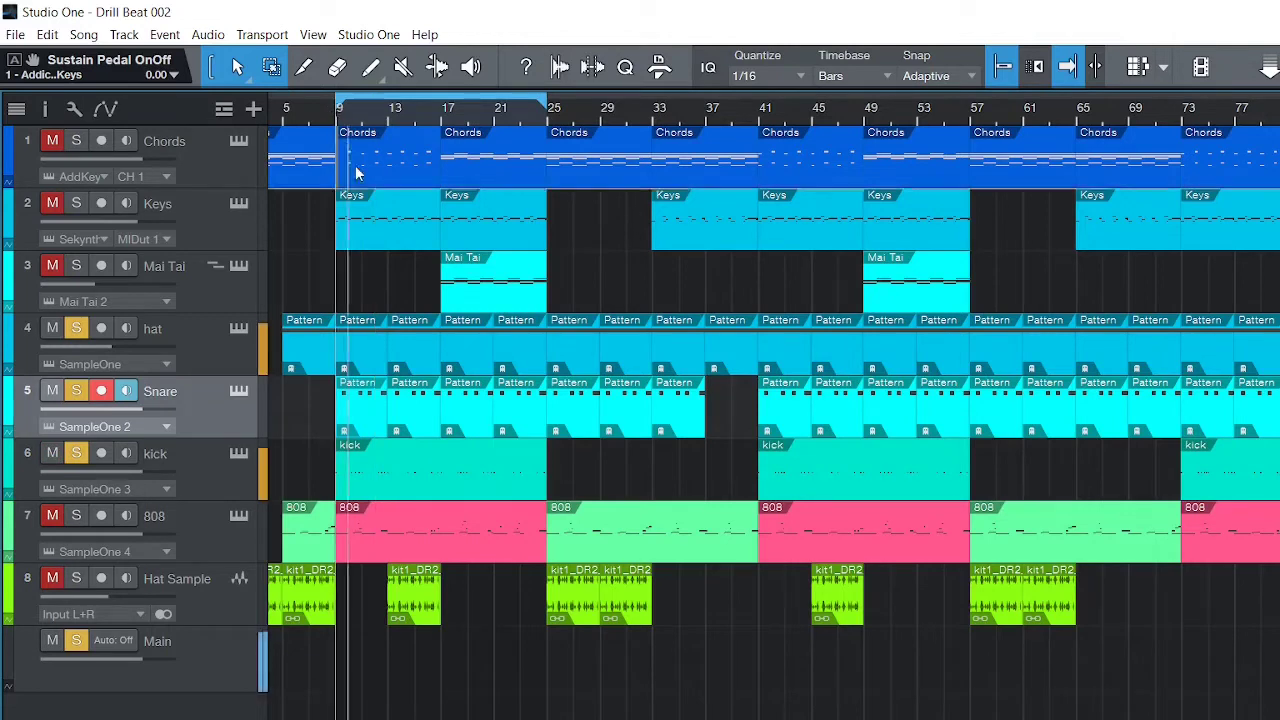
Examine the kick part's note placement from bar 9 to about bar 19 and return to the arrangement.
double_click(418, 486)
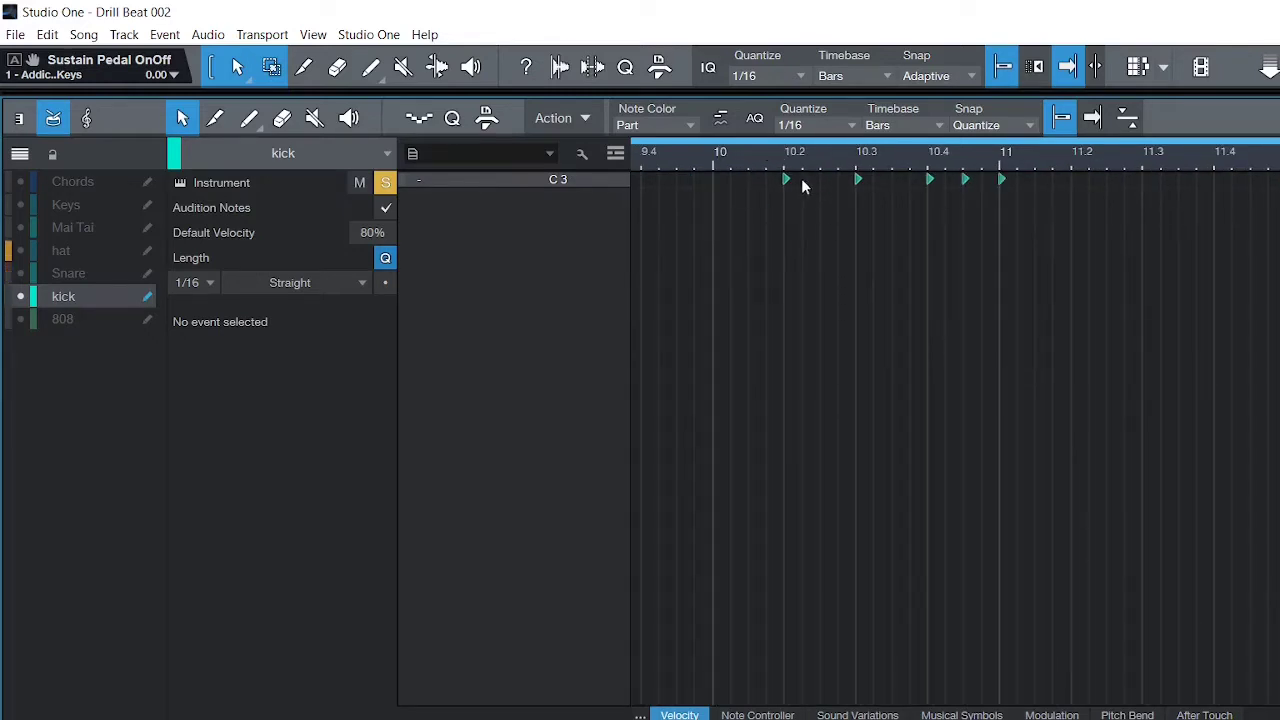
scroll(681, 160, "up", 3, "ctrl")
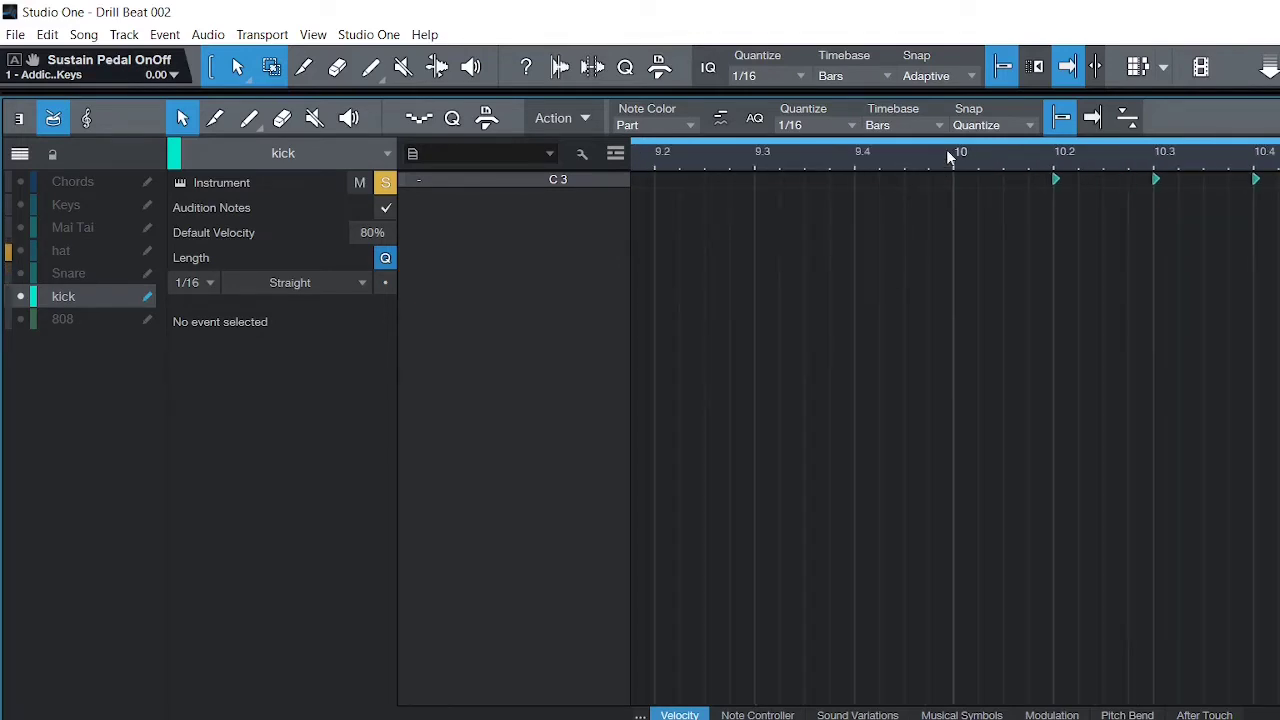
scroll(946, 154, "down", 3, "ctrl")
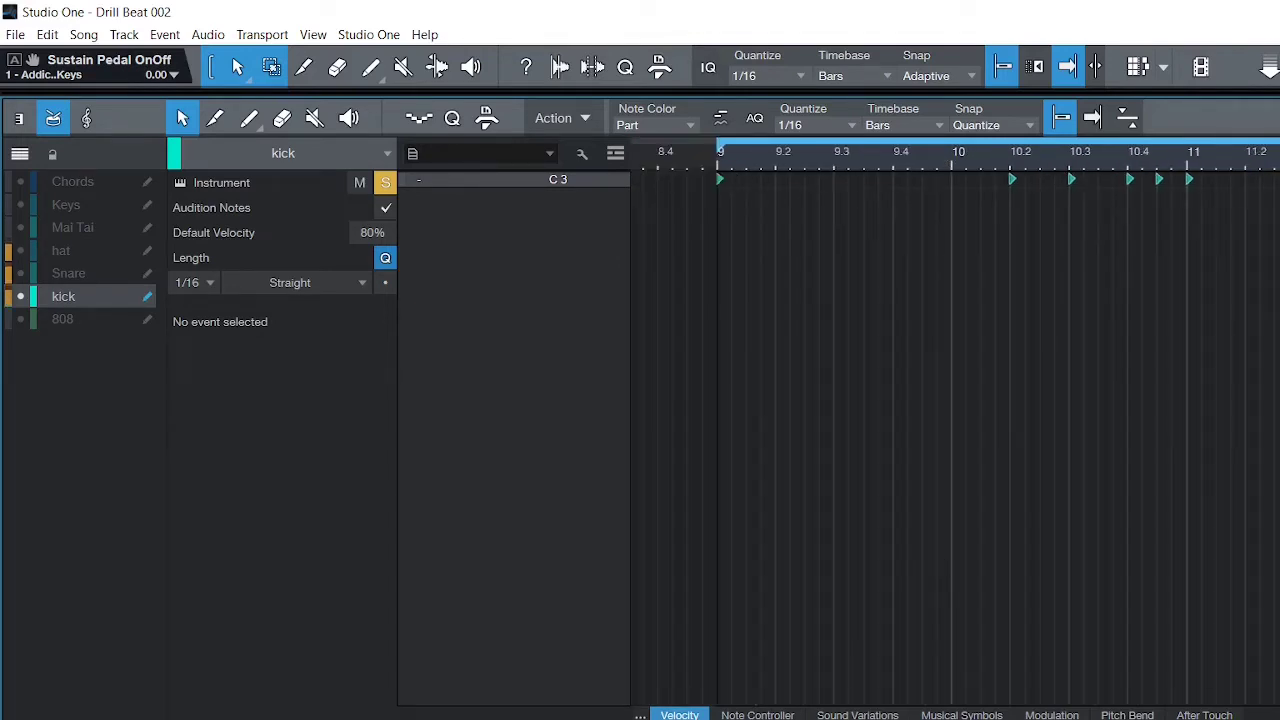
scroll(955, 430, "right", 10)
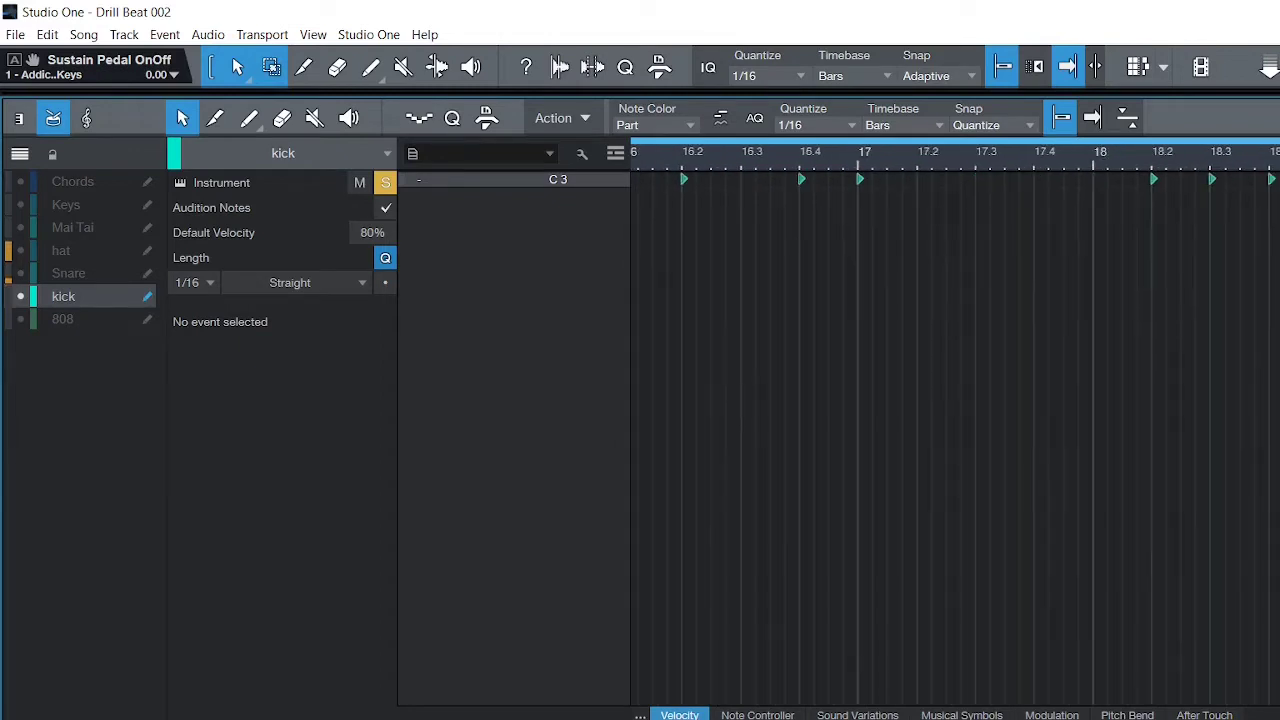
scroll(1248, 177, "down", 4, "ctrl")
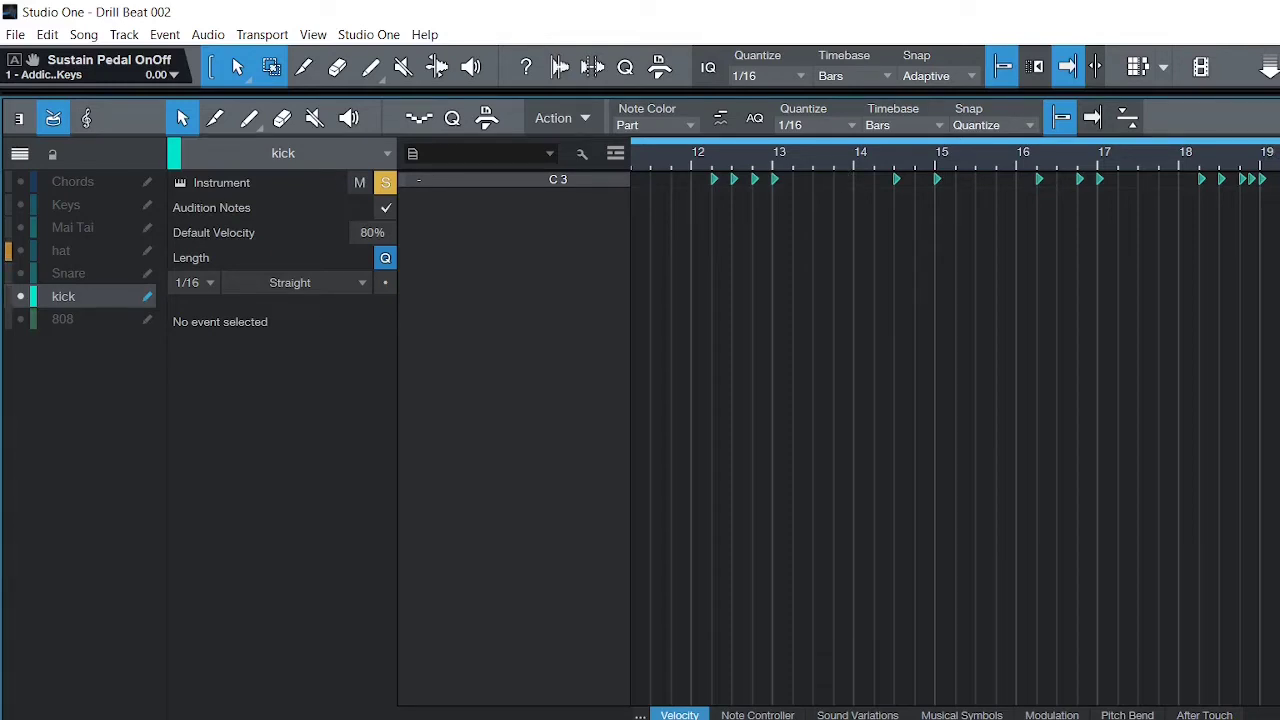
key("F2")
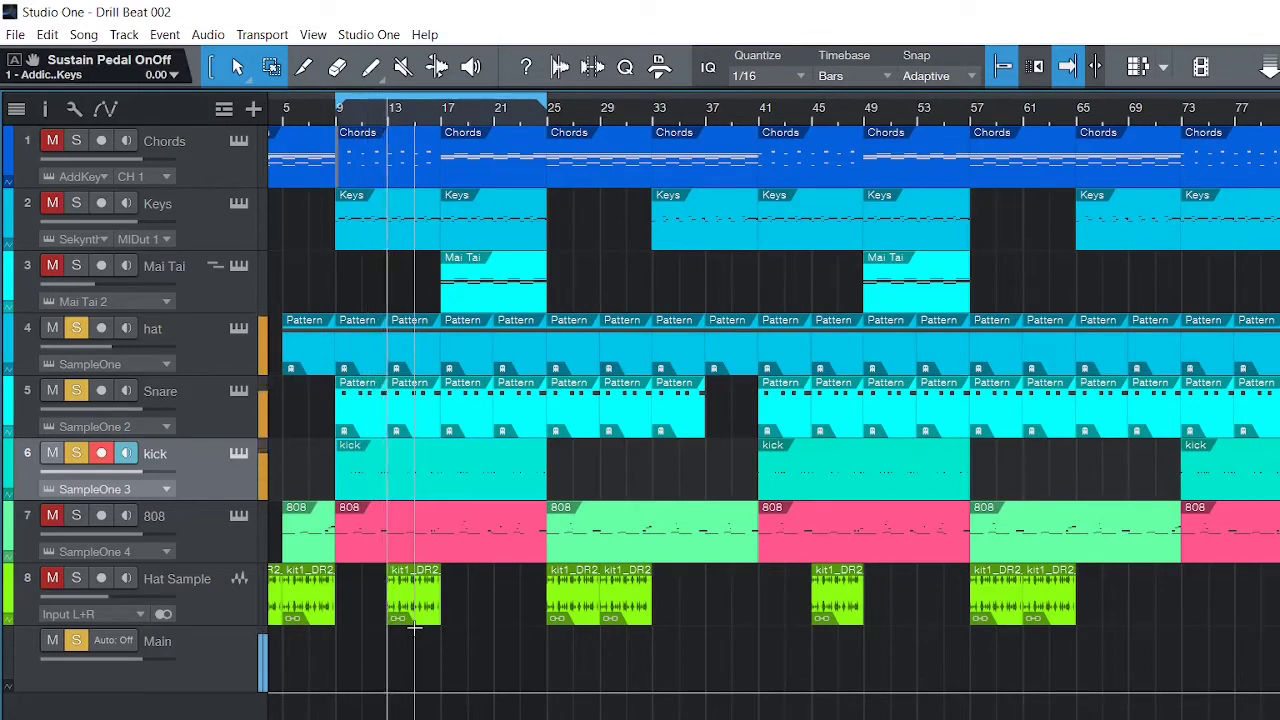
Turn off solo on the kick, Snare and hat tracks.
left_click(76, 453)
left_click(76, 391)
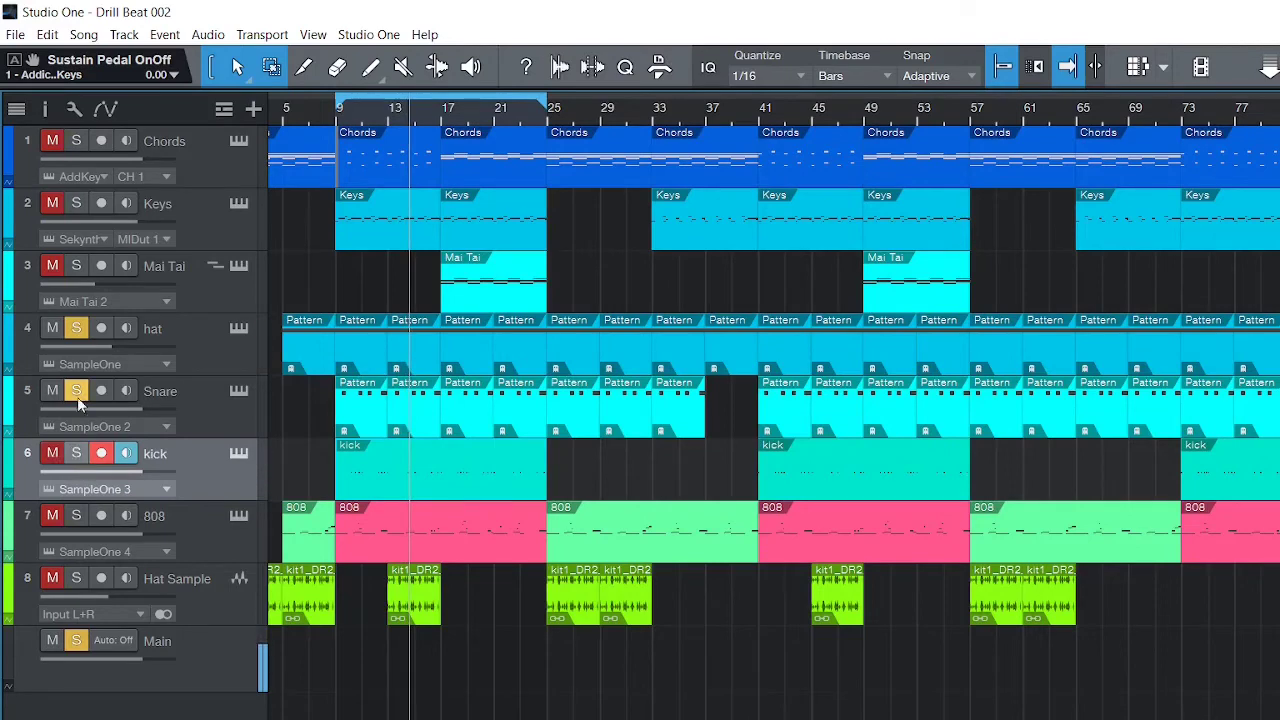
left_click(76, 328)
Open the 808 part at bar 9, select its first C# 3 note and show the Chords notes behind it for comparison.
double_click(386, 538)
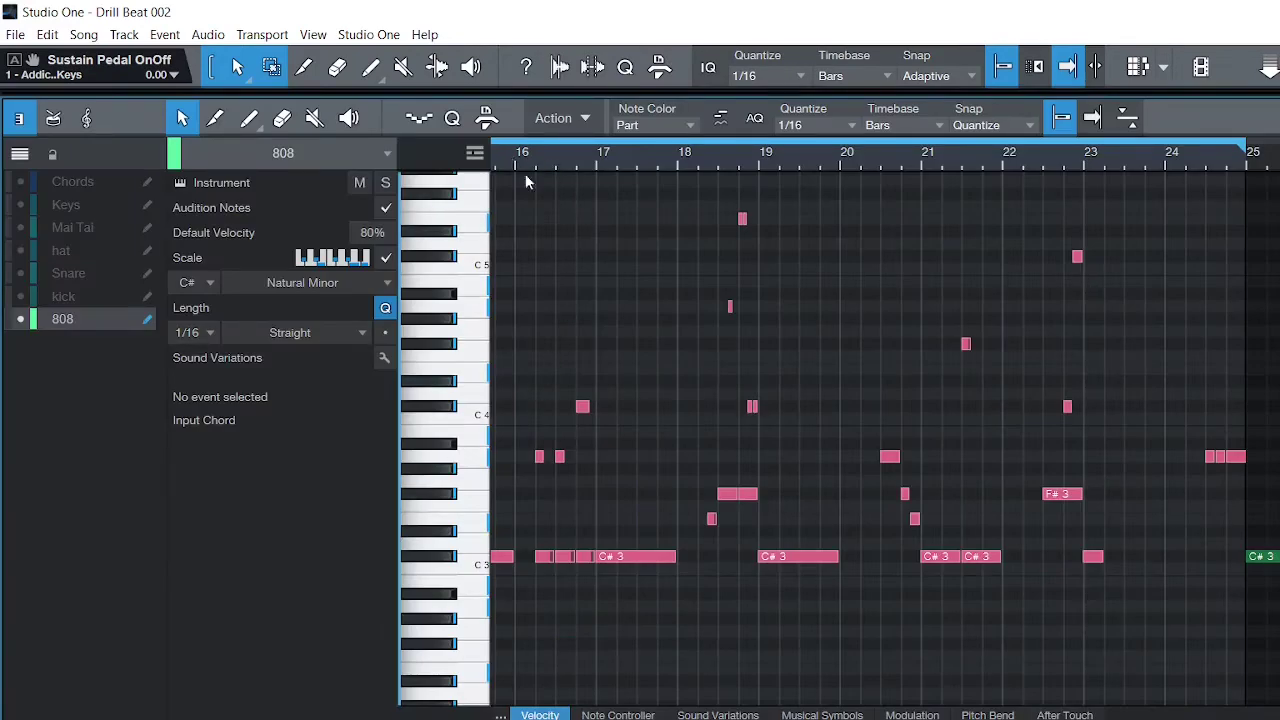
scroll(885, 420, "left", 10)
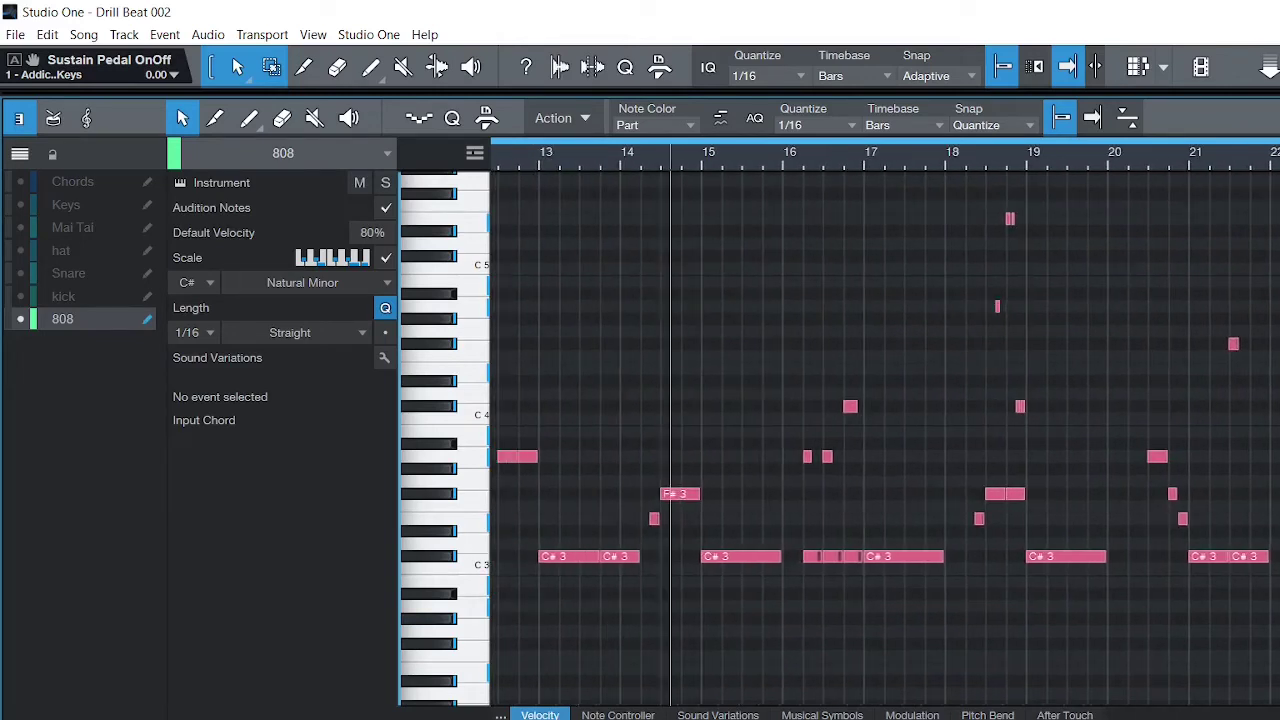
scroll(885, 420, "left", 2)
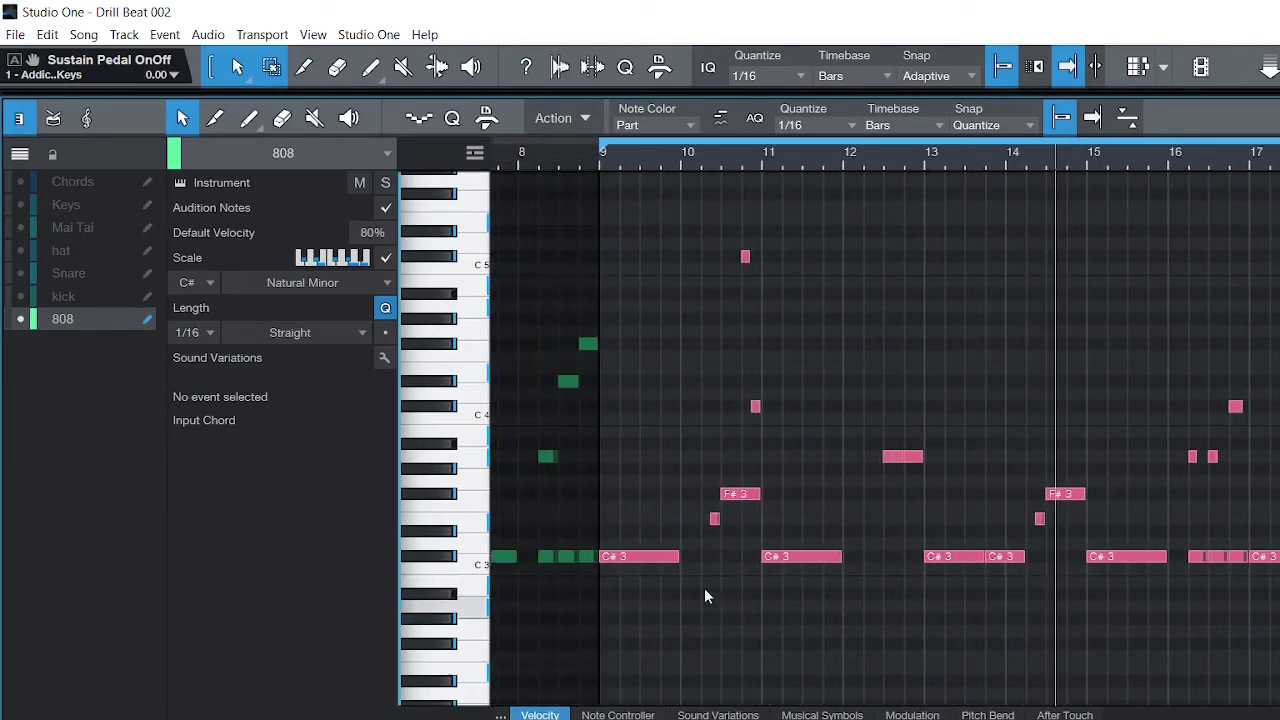
left_click(617, 556)
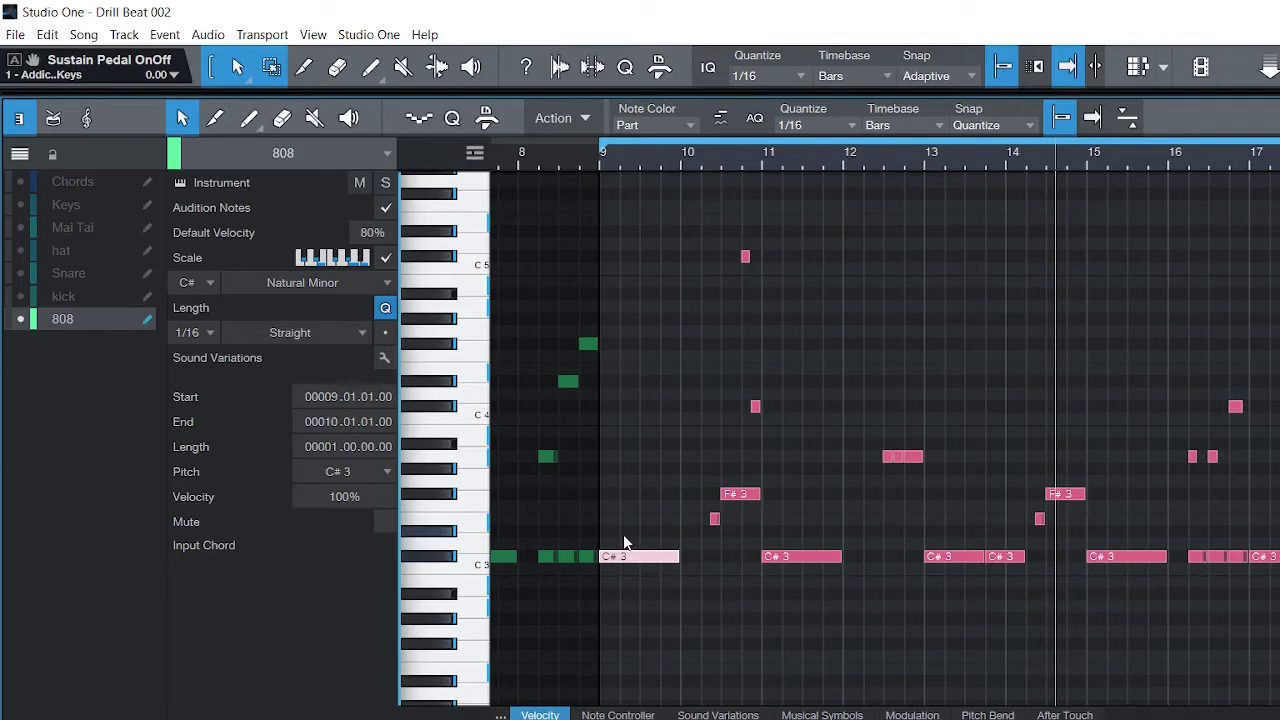
left_click(24, 186)
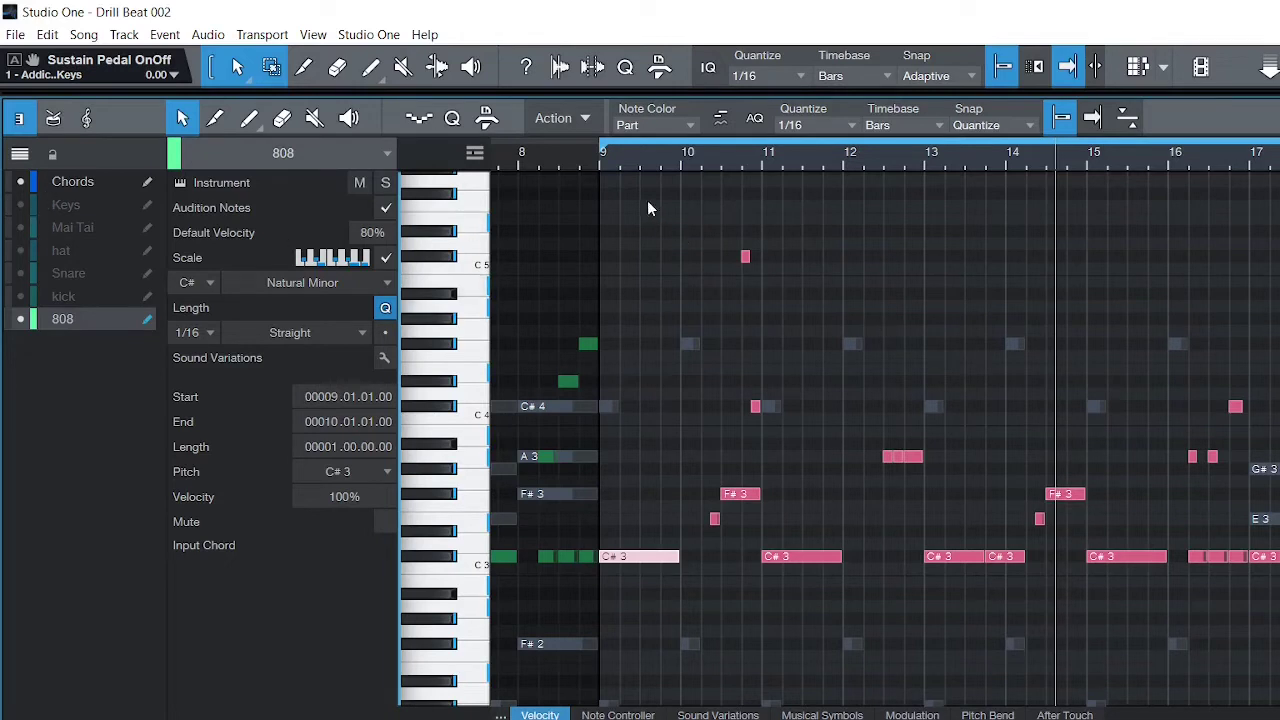
scroll(640, 190, "up", 1)
scroll(626, 166, "up", 3)
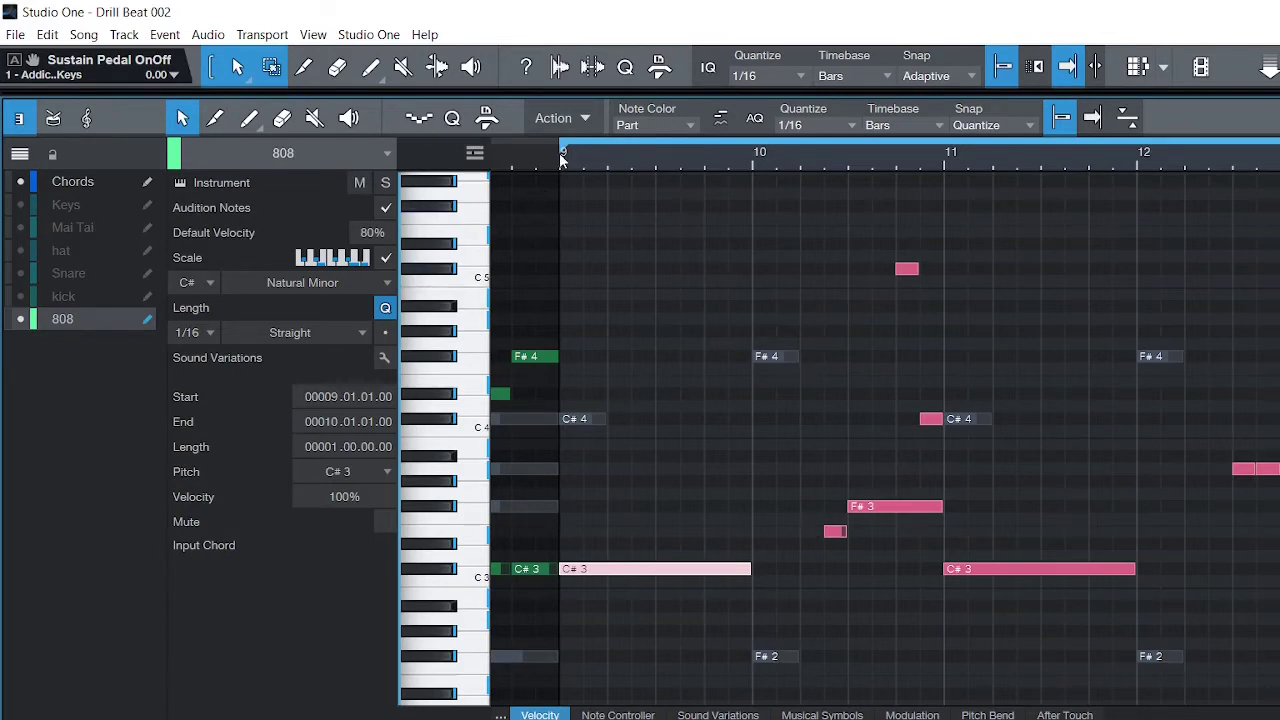
Solo the 808 and play it from bar 9 while following its notes, and return to the arrangement.
left_click(390, 183)
left_click(559, 157)
key("space")
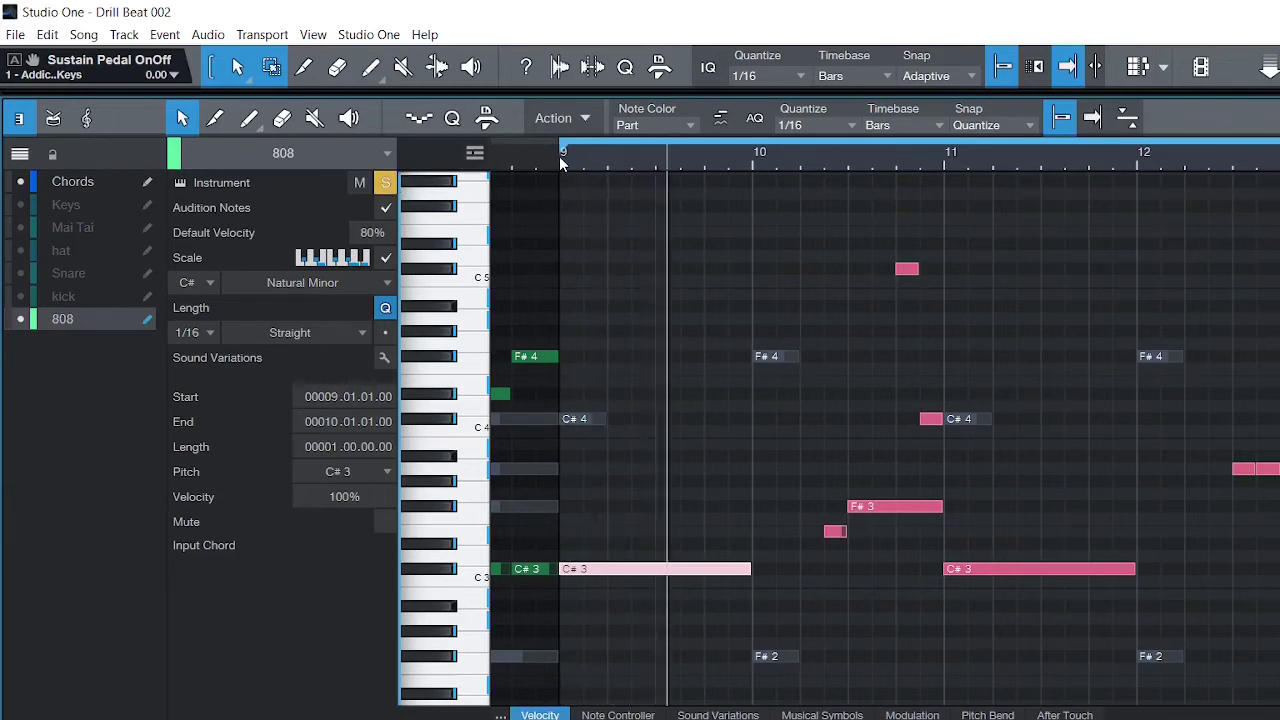
scroll(690, 152, "down", 5)
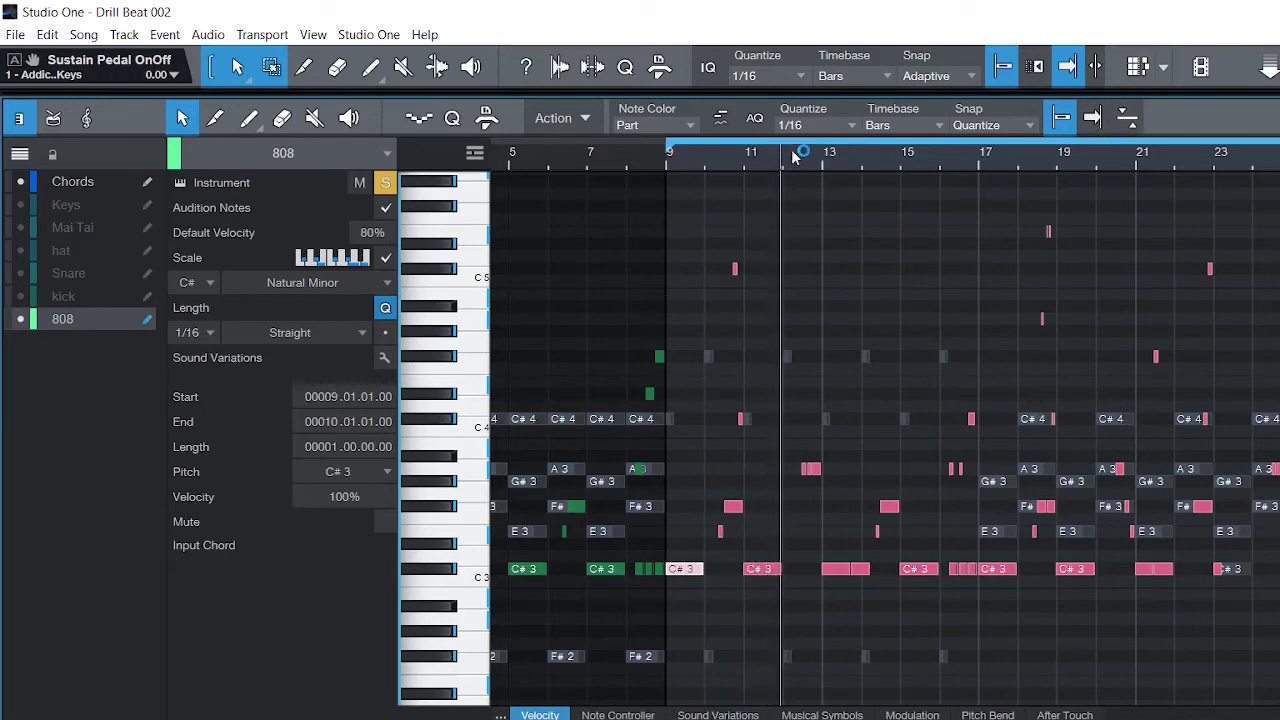
scroll(792, 145, "up", 2)
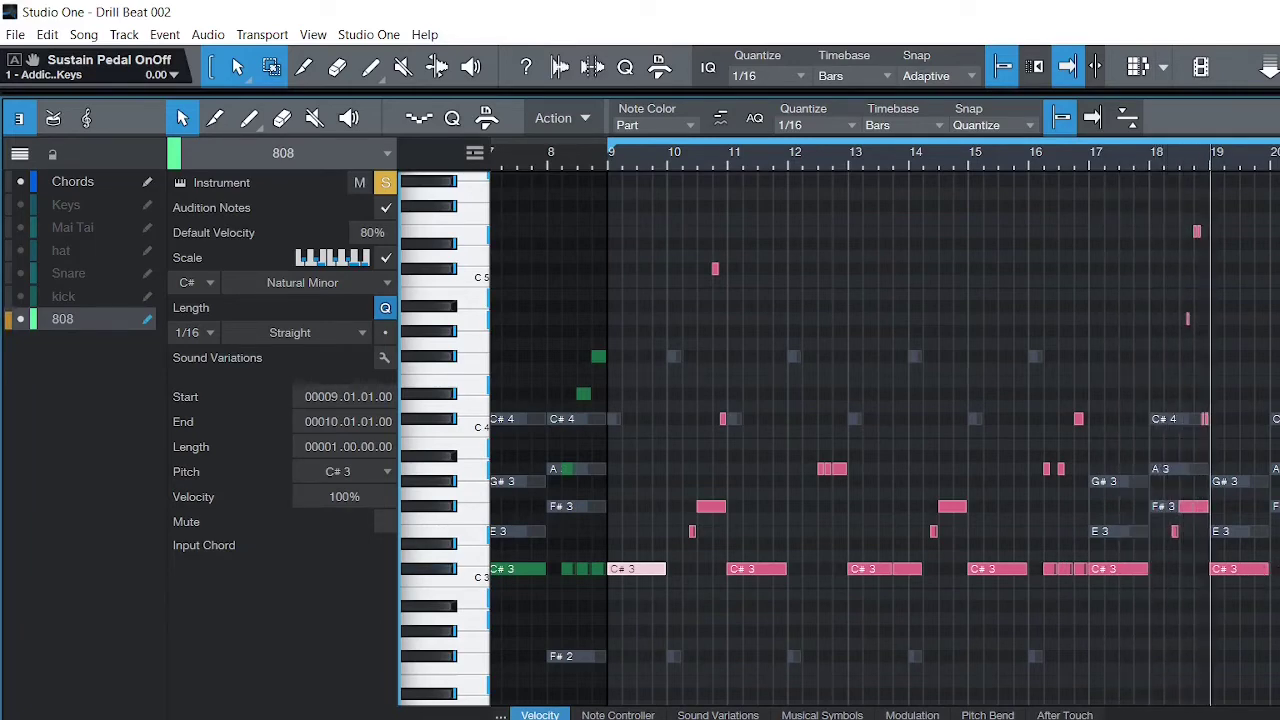
key("F2")
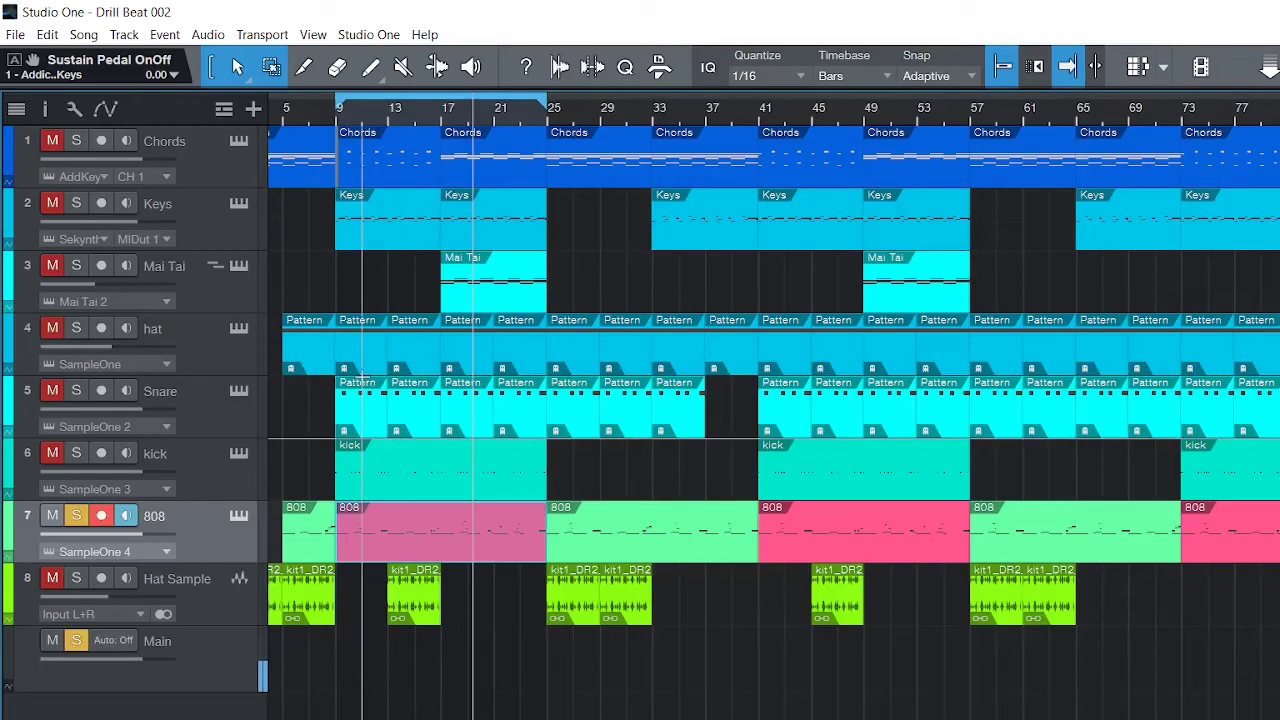
Open the Hat Sample clip at bar 13, unmute the track and audition it with solo on.
left_click(420, 610)
double_click(420, 610)
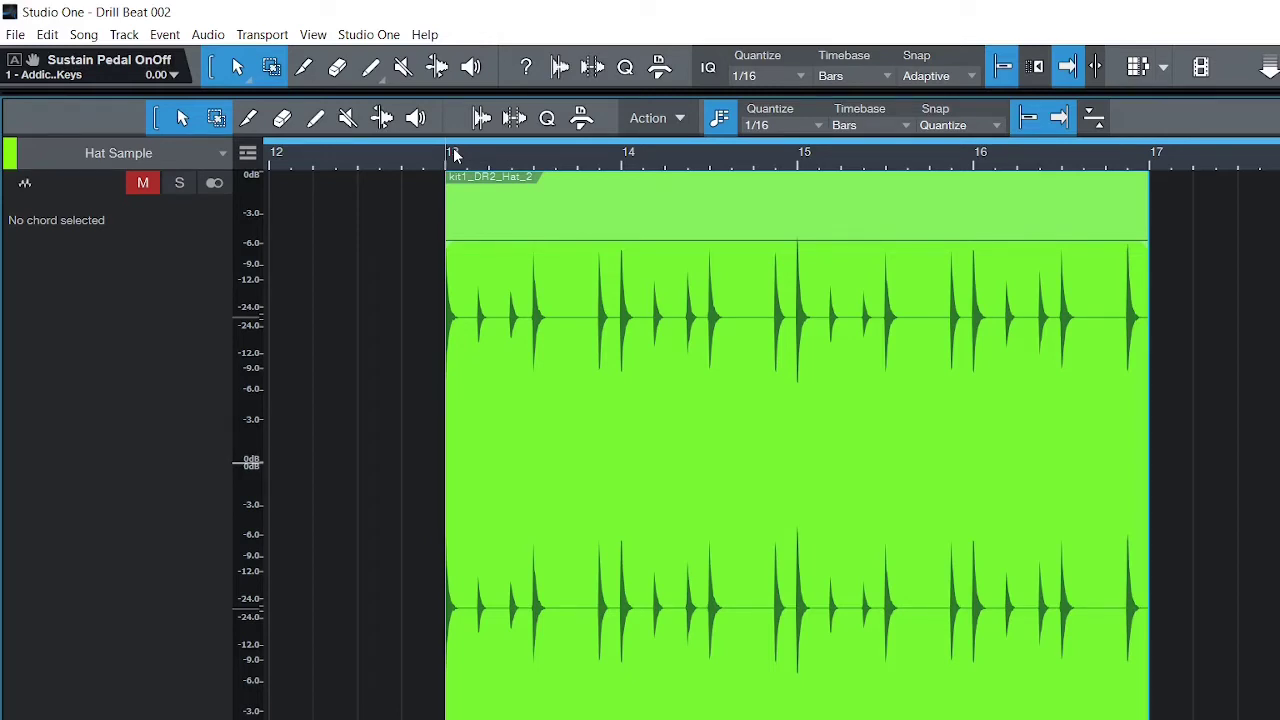
left_click(143, 183)
left_click(179, 183)
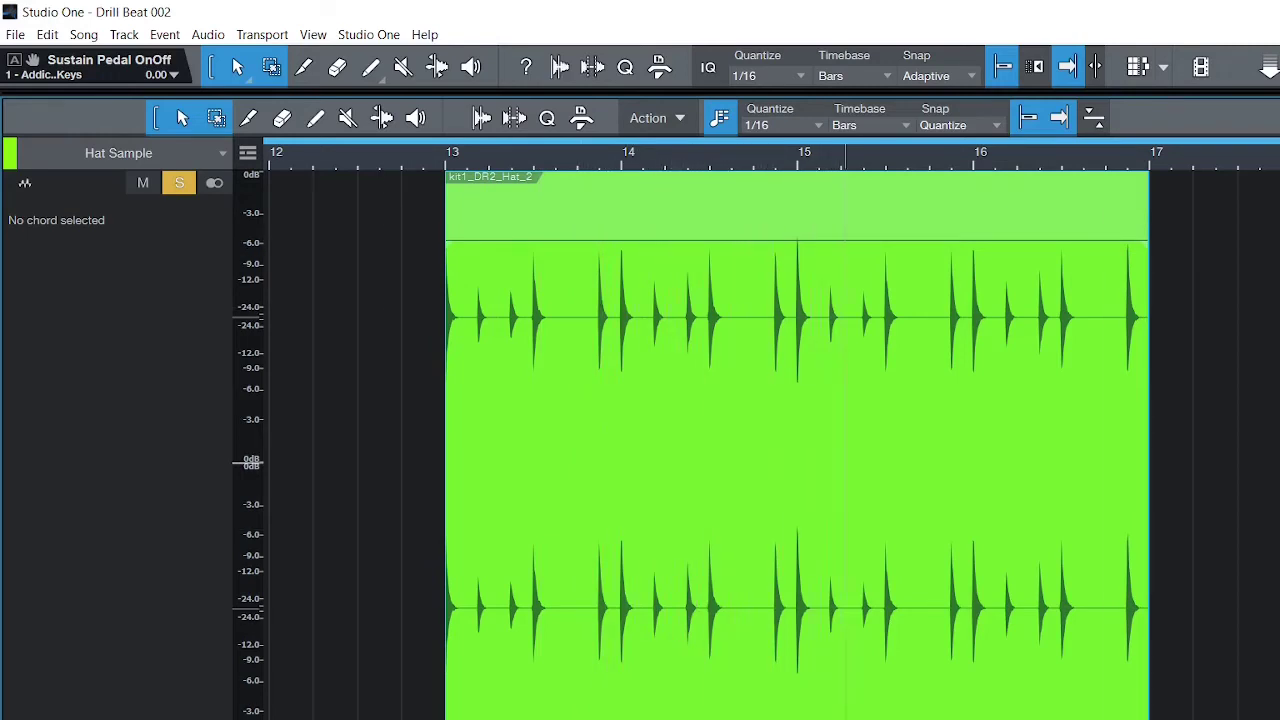
Return to the arrangement and turn off solo on the 808 and Hat Sample tracks.
key("F2")
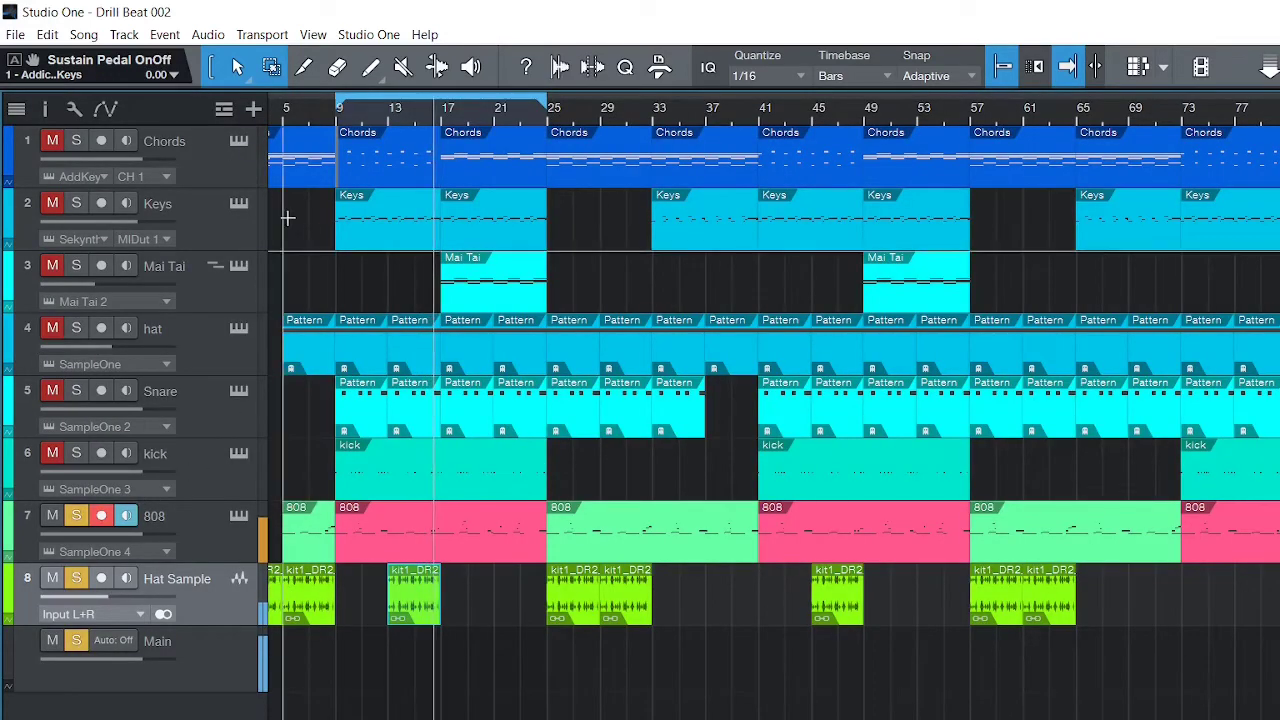
left_click(76, 515)
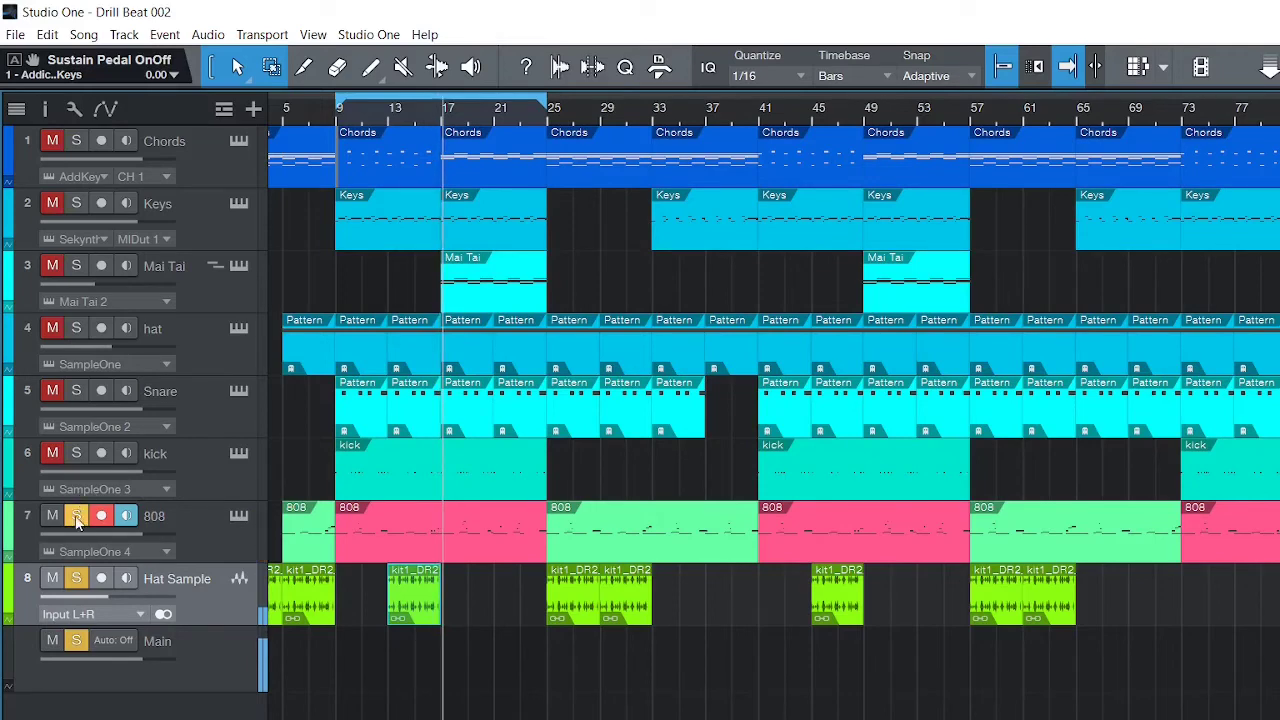
left_click(76, 578)
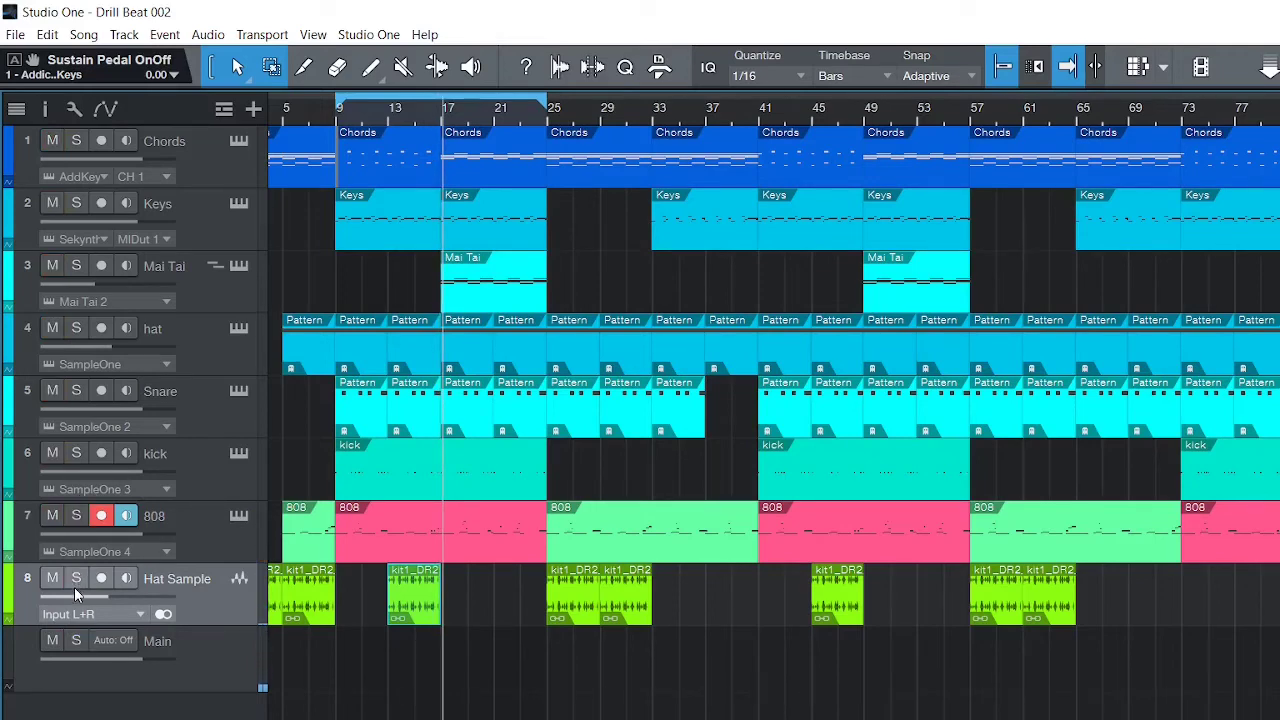
Open the 808 part at bar 5, play it with the full mix into bar 9, then return to the arrangement and stop playback.
double_click(290, 540)
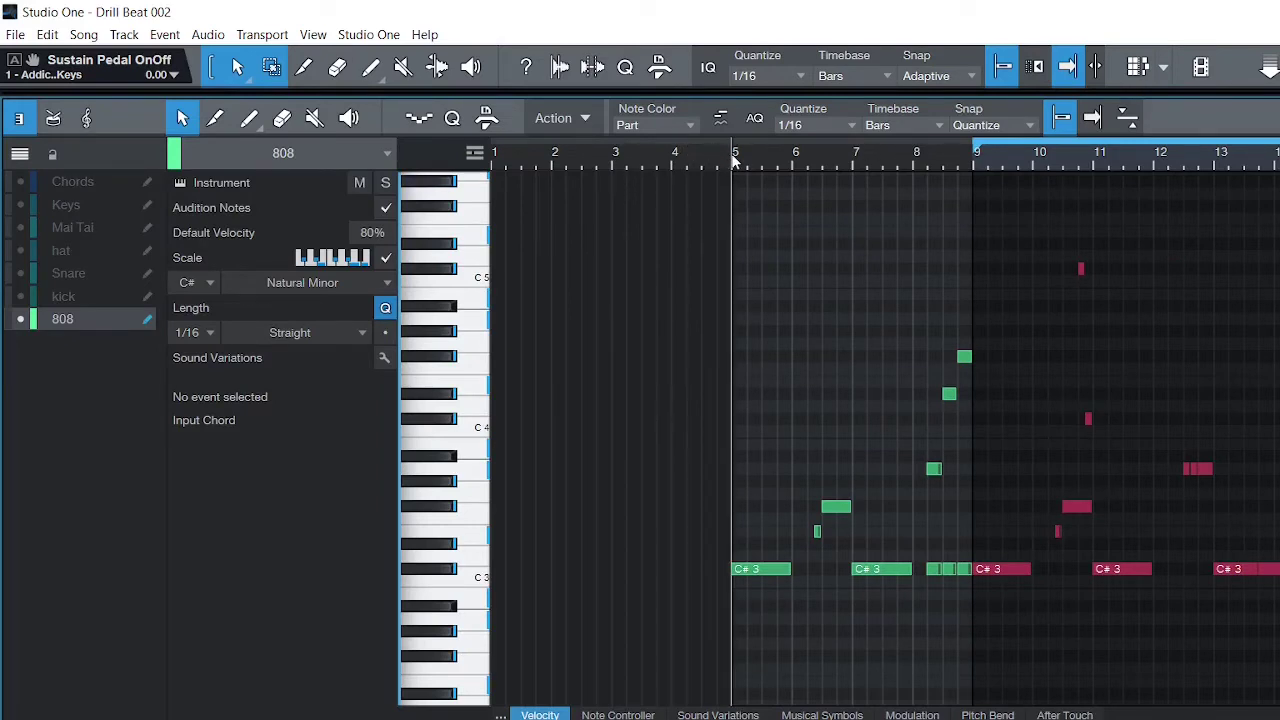
key("space")
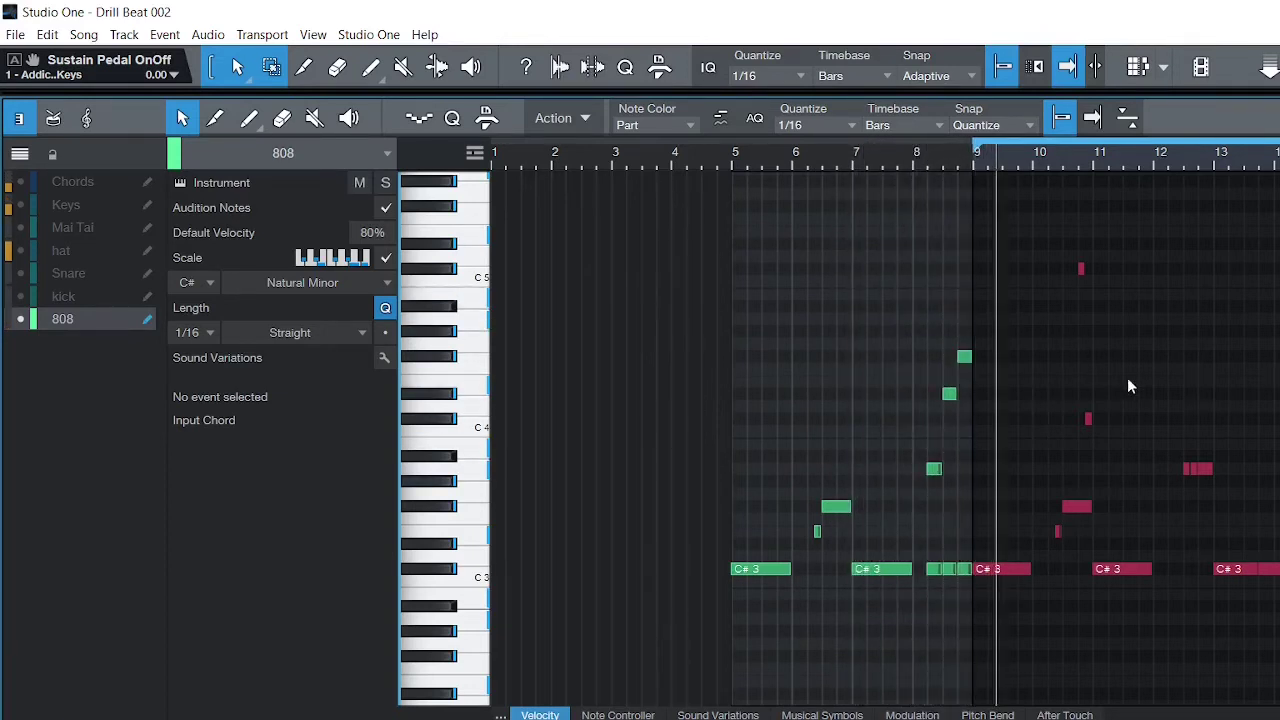
key("F2")
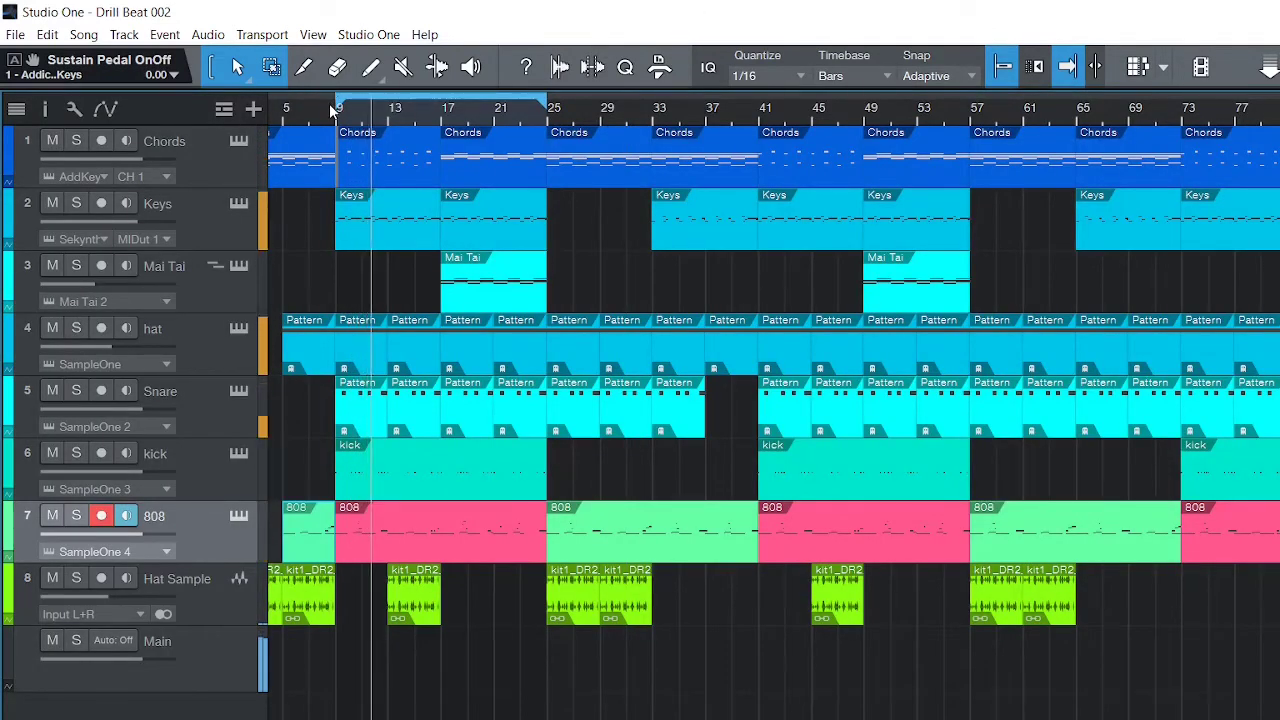
key("space")
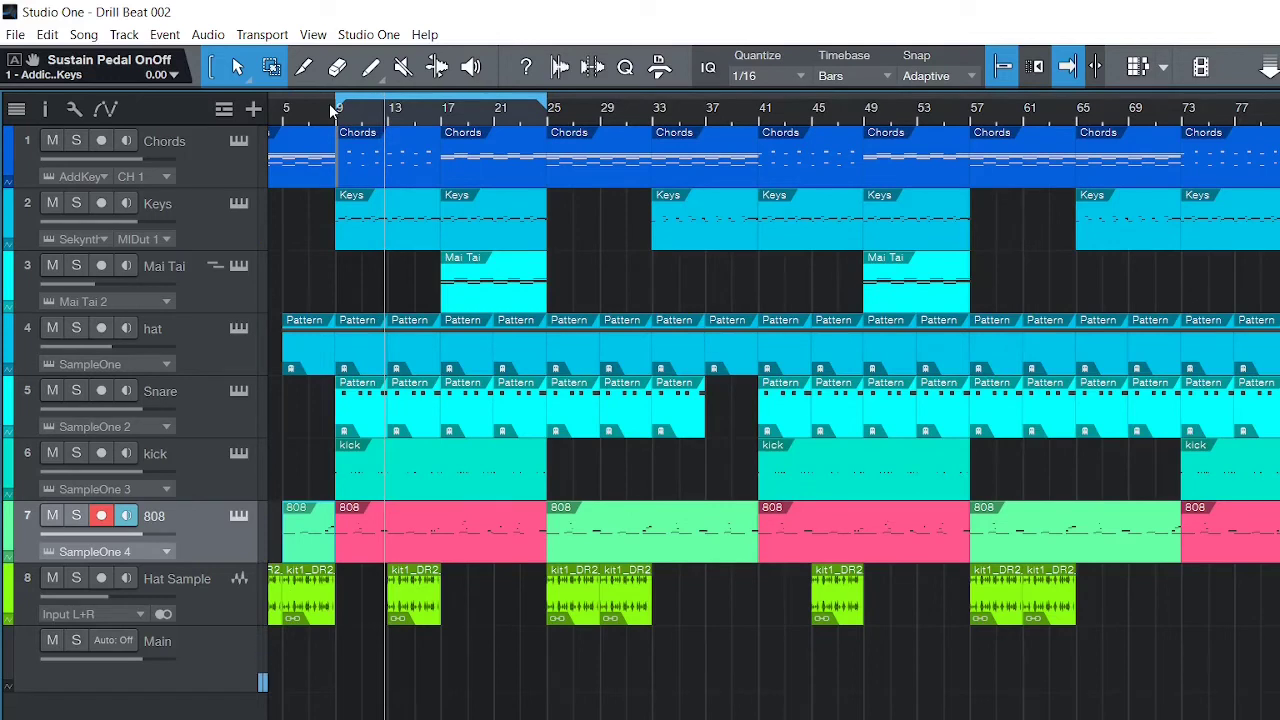
Extend the loop range back to the song's start at bar 1 and open the Main track's automation mode choices.
left_click_drag(329, 103, 272, 103)
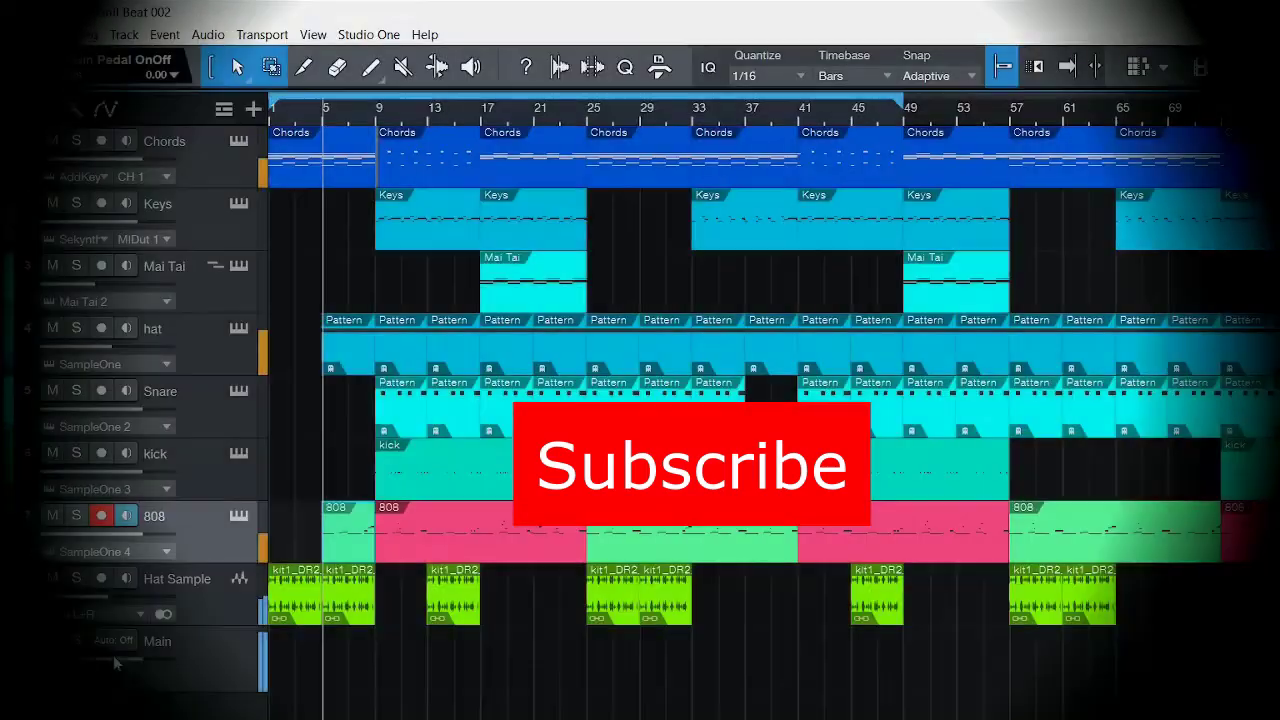
left_click(113, 641)
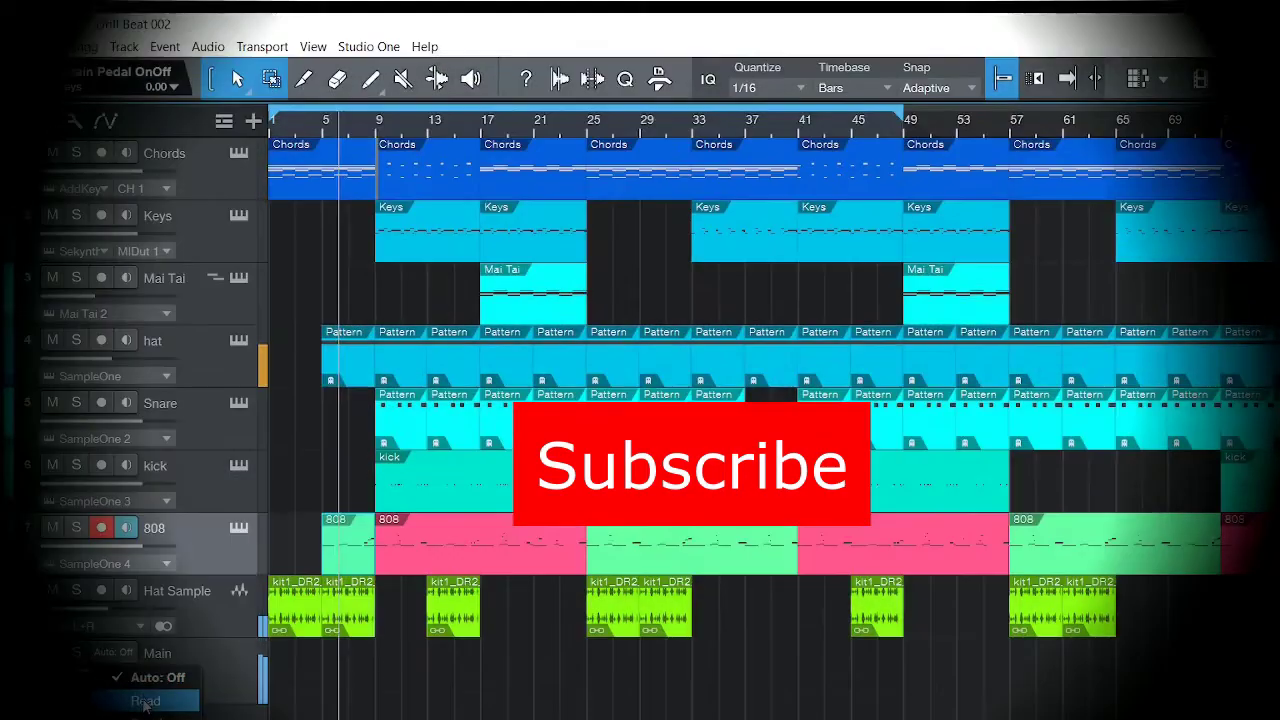